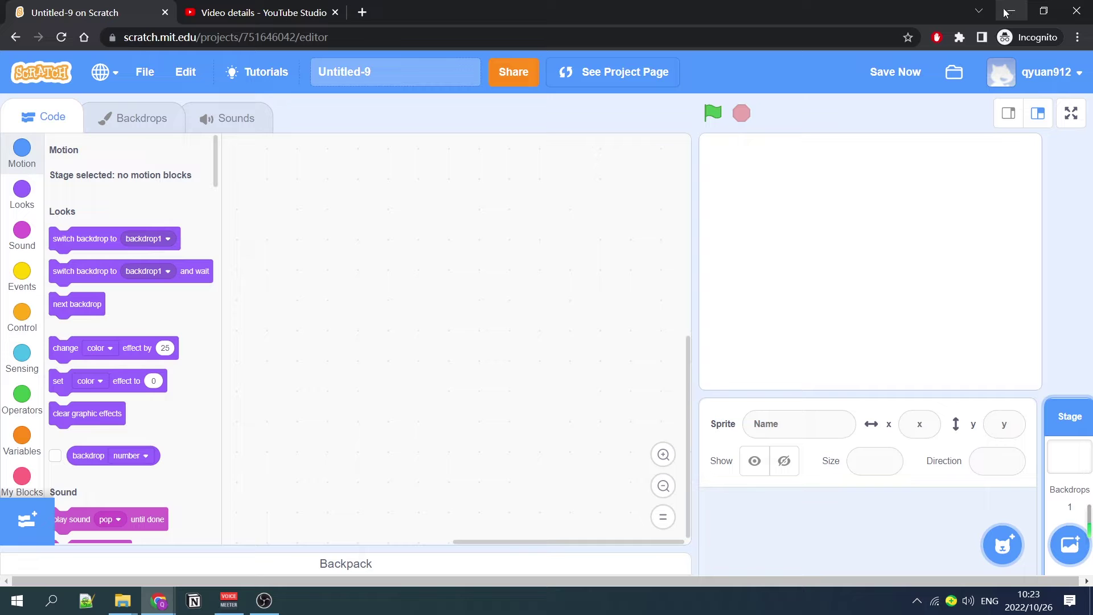
Create a new blank sprite to paint, check its code workspace, and return to its costume editor.
mouse_move(1006, 555)
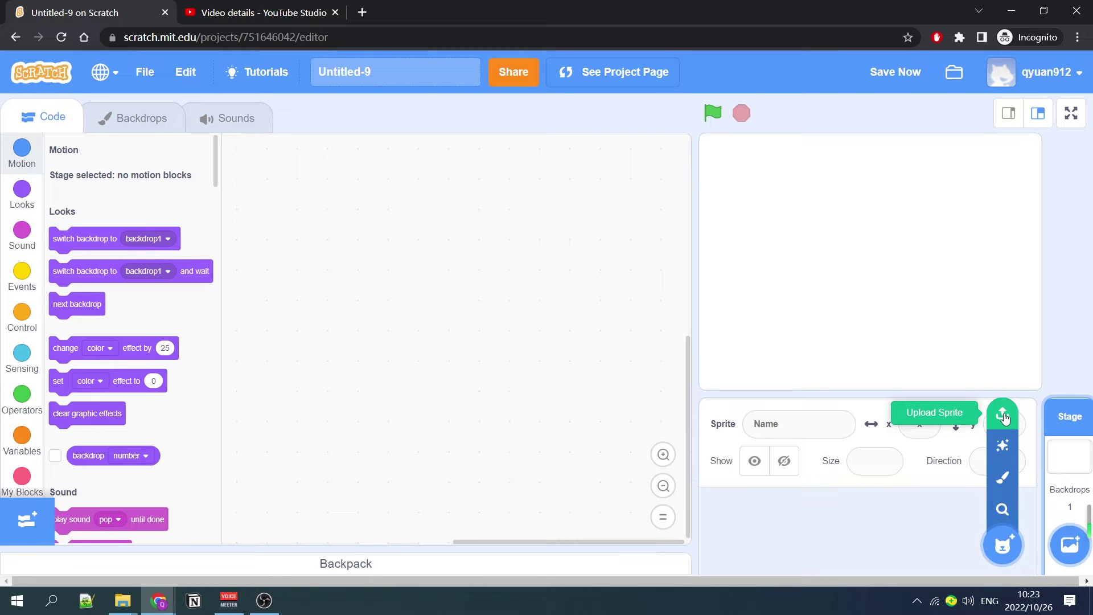
left_click(1004, 481)
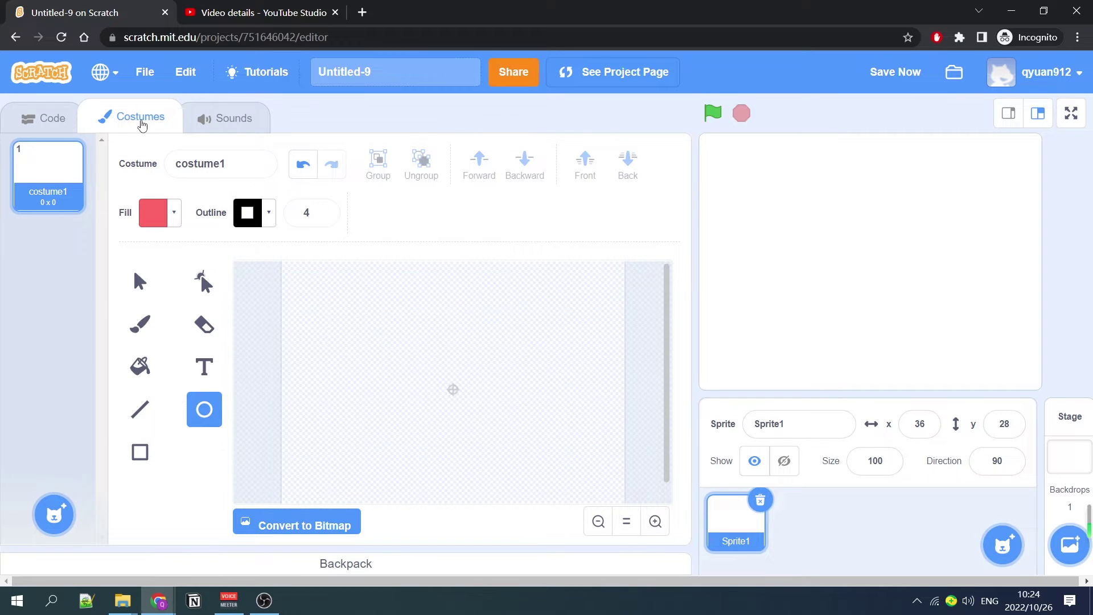
left_click(34, 120)
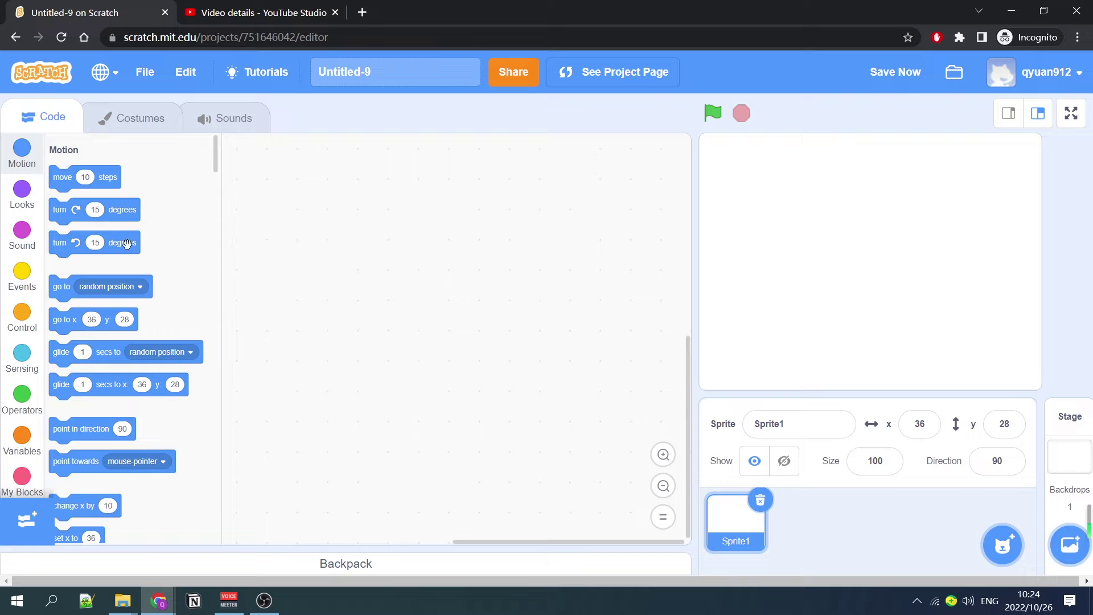
left_click(137, 121)
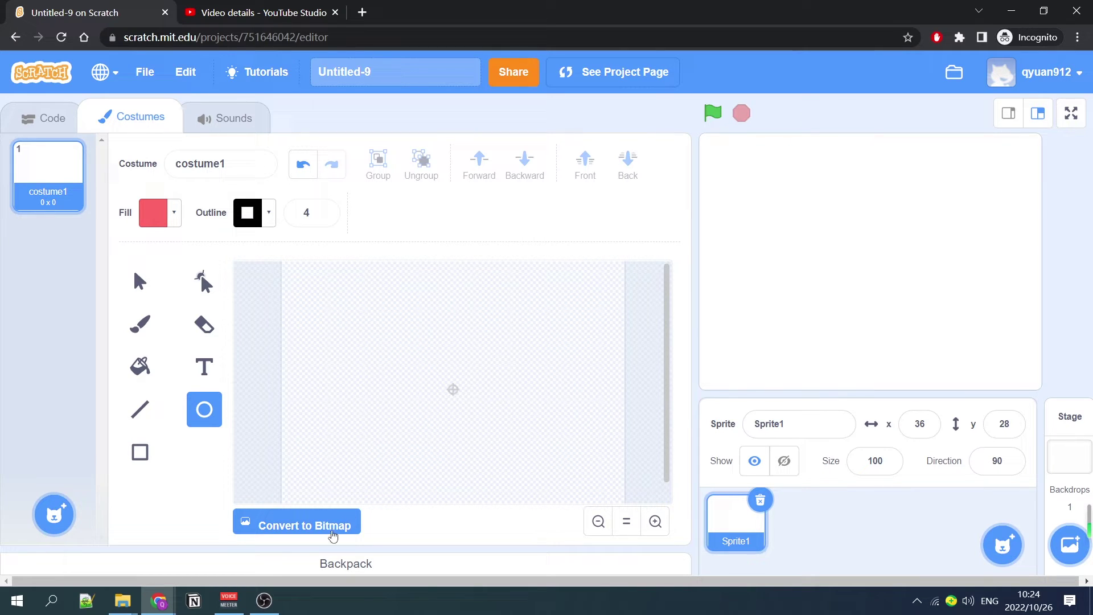
Convert the blank costume back and forth between bitmap and vector modes, ending in vector mode.
left_click(314, 527)
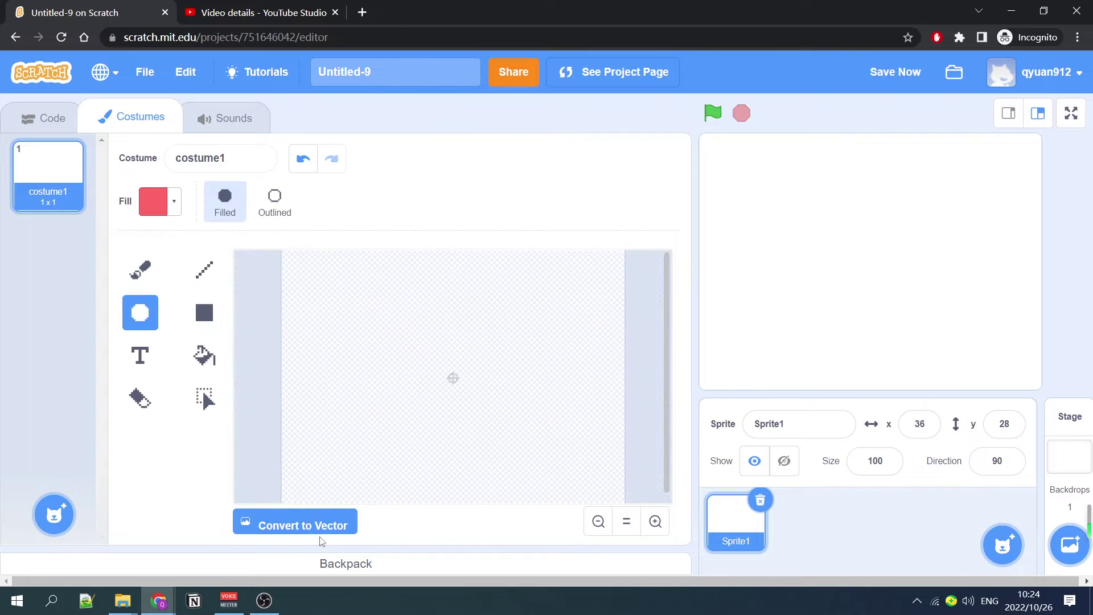
left_click(313, 532)
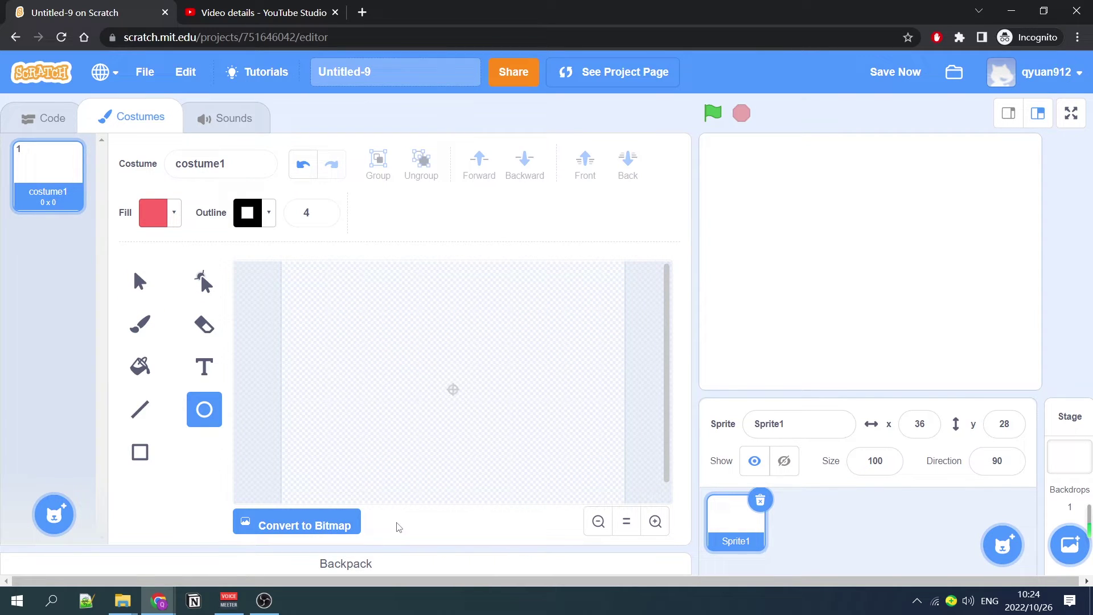
left_click(329, 526)
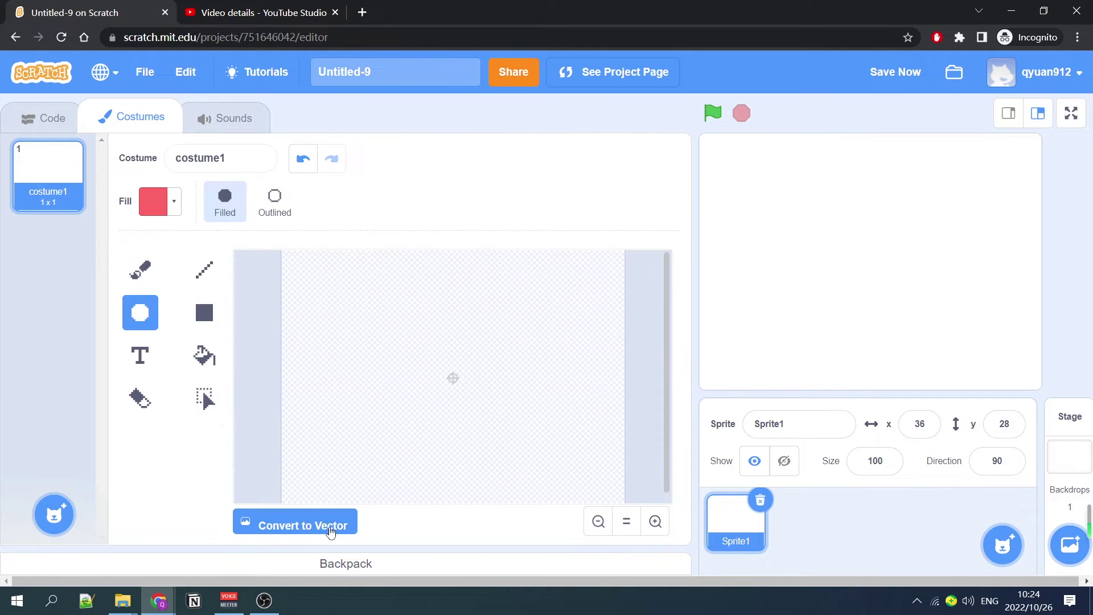
left_click(330, 530)
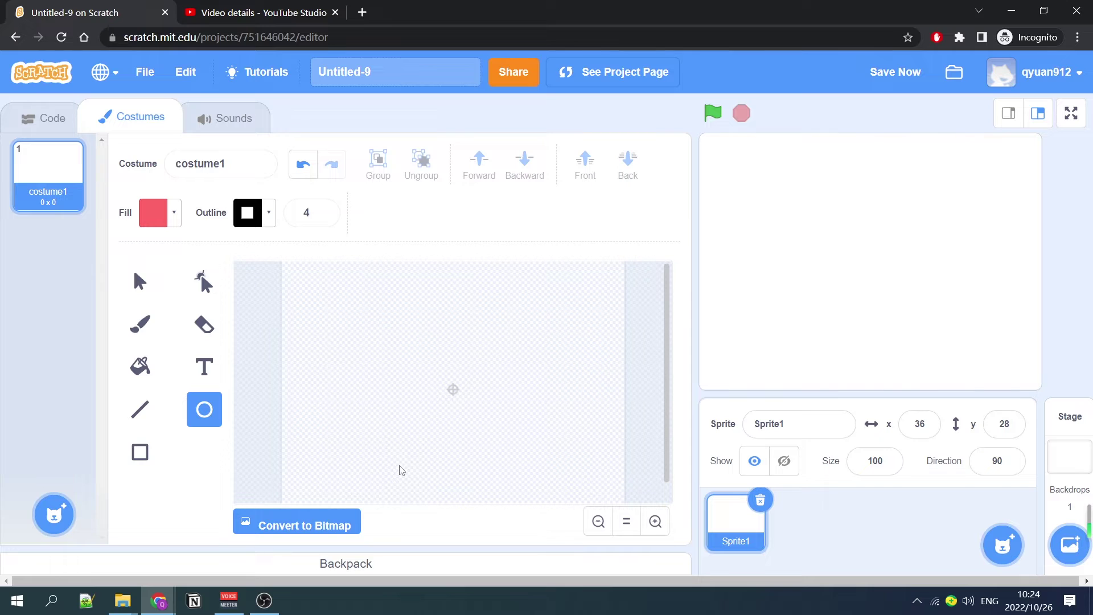
left_click(332, 529)
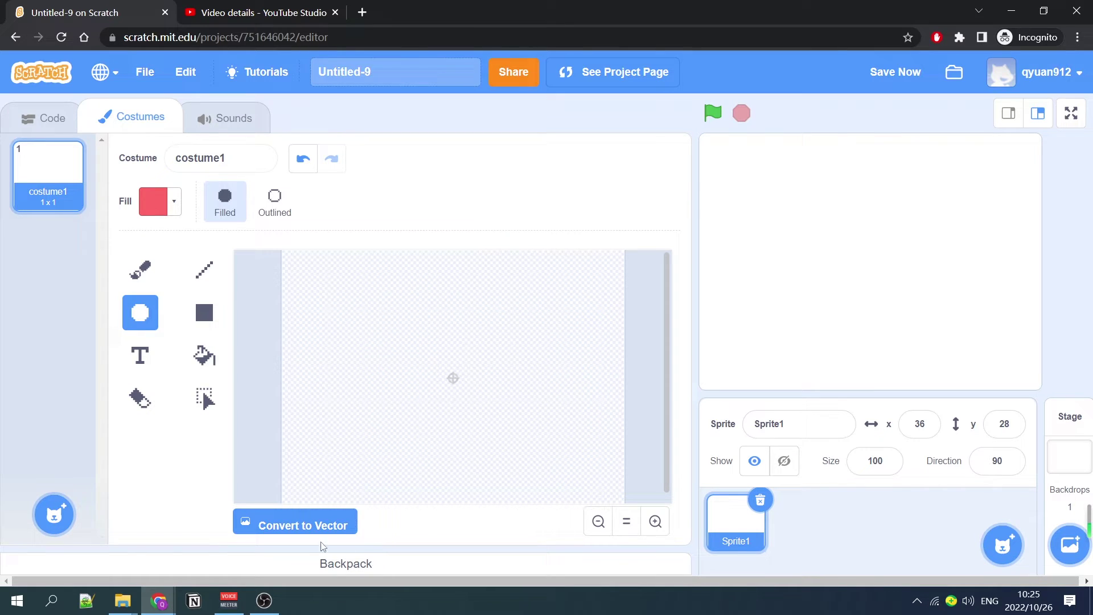
left_click(314, 527)
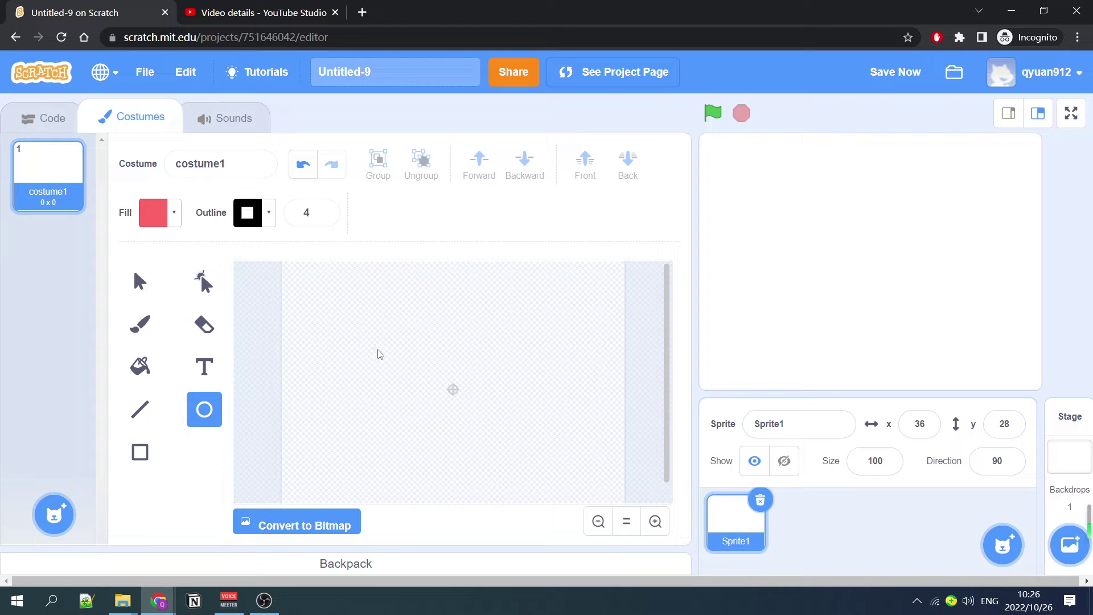
Draw a red circle with a black outline, about 85 by 87 in size, above and left of the canvas centre.
mouse_move(381, 337)
left_mouse_down()
mouse_move(429, 385)
mouse_move(499, 348)
mouse_move(403, 317)
mouse_move(528, 468)
mouse_move(425, 363)
left_mouse_up()
left_click(141, 281)
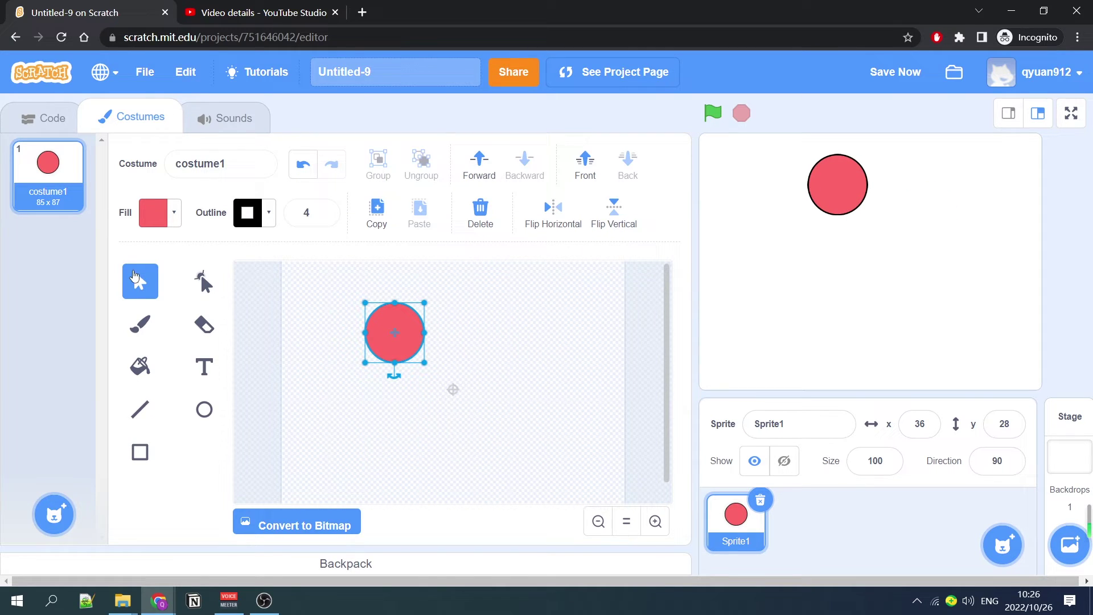
Paint two freehand red brush strokes below the circle, the upper at size 10 and the lower at size 14.
left_click(142, 327)
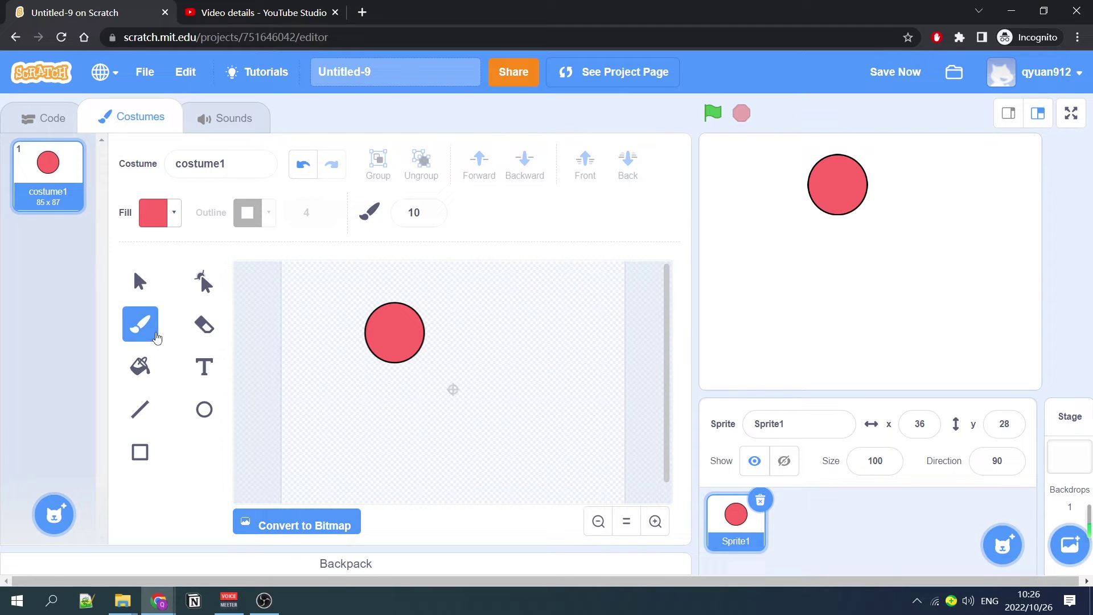
left_click_drag(347, 399, 519, 363)
left_click(406, 216)
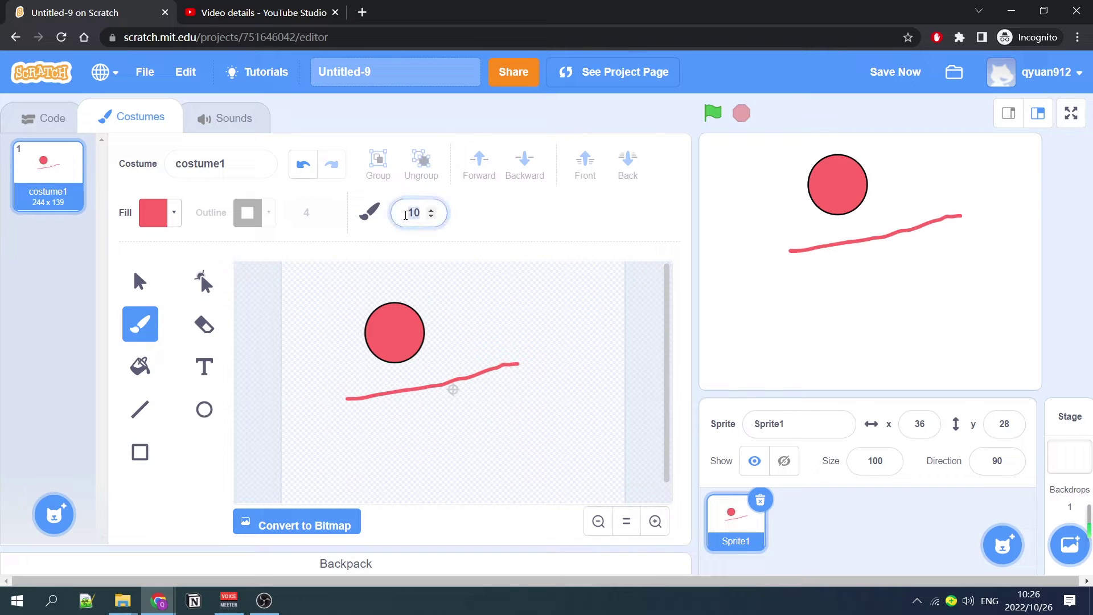
type("14")
left_click_drag(367, 441, 563, 417)
Fill the circle with blue, using color 65, saturation 83 and brightness 100.
left_click(141, 367)
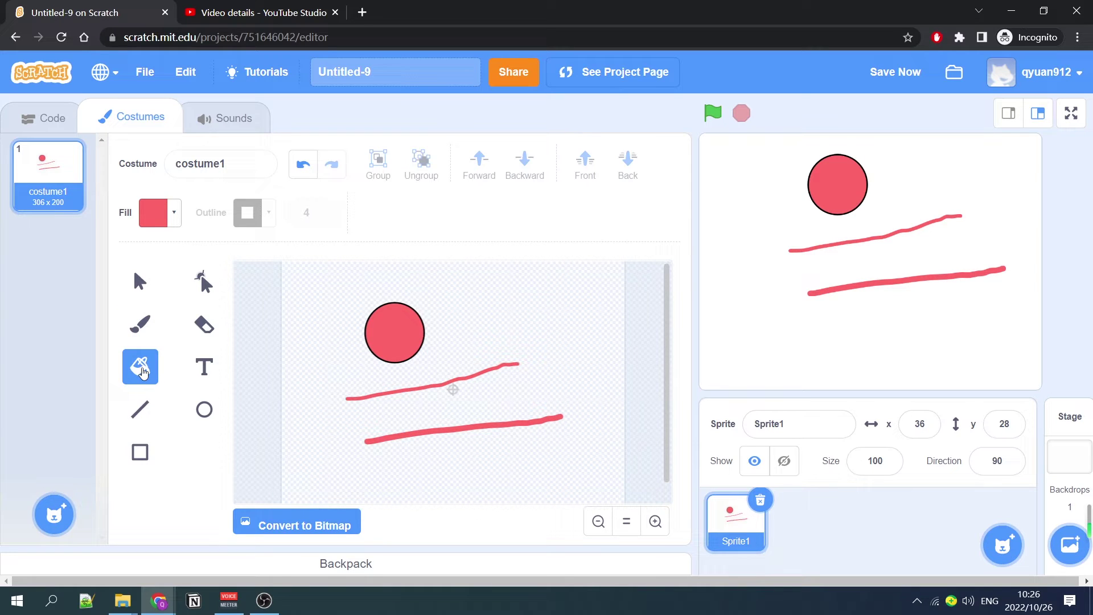
left_click(173, 216)
left_click_drag(107, 295, 163, 295)
mouse_move(159, 343)
left_mouse_down()
mouse_move(122, 342)
mouse_move(190, 343)
mouse_move(179, 343)
left_mouse_up()
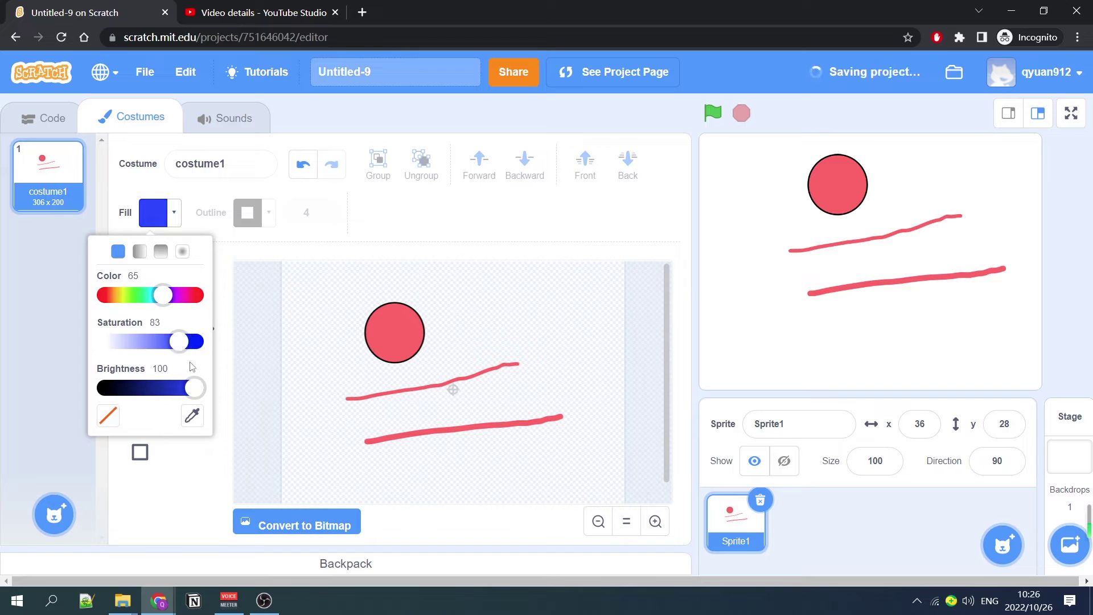
left_click(404, 336)
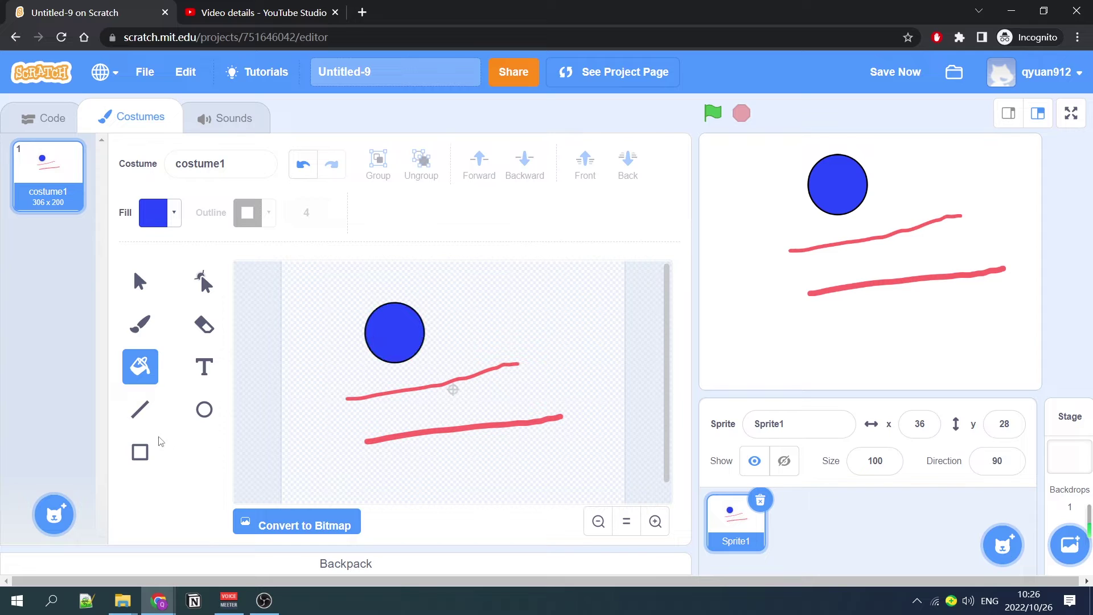
Draw a blue rectangle with a black outline to the right of the circle.
left_click(140, 414)
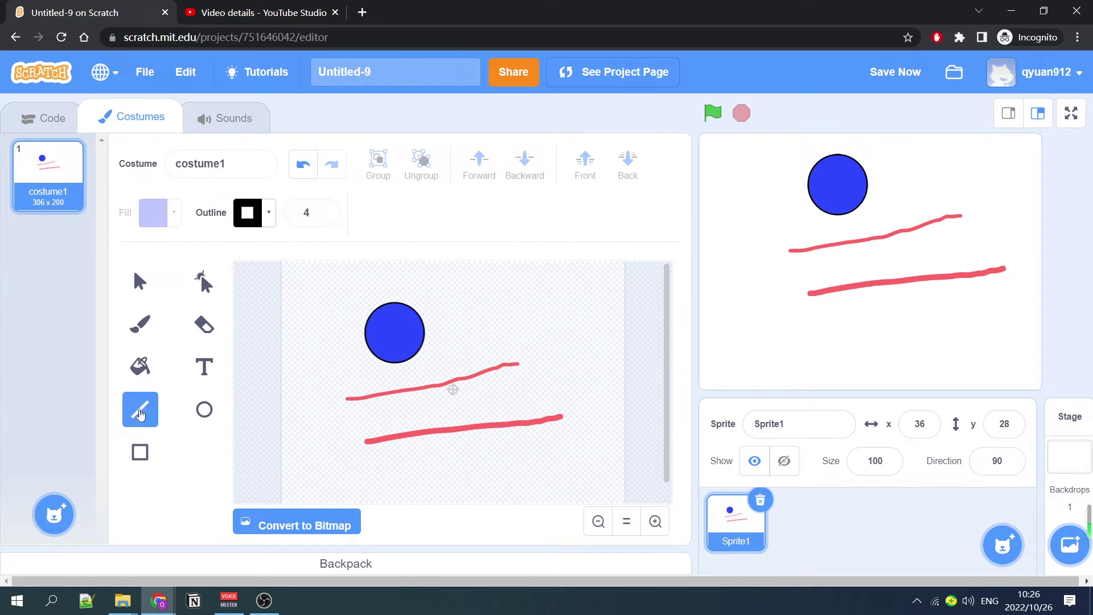
left_click(146, 459)
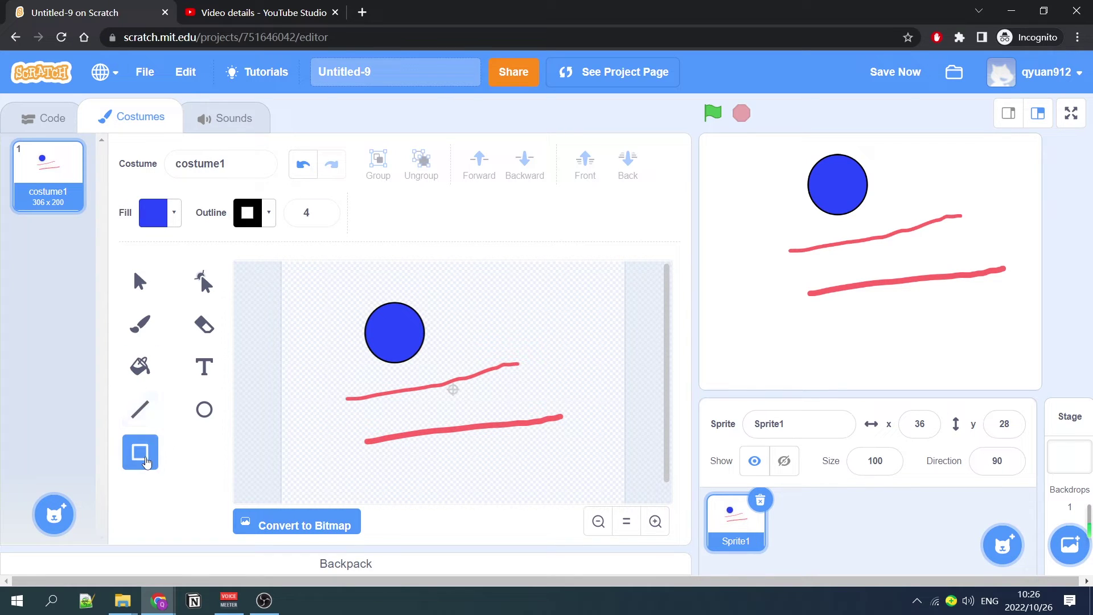
left_click_drag(455, 293, 570, 356)
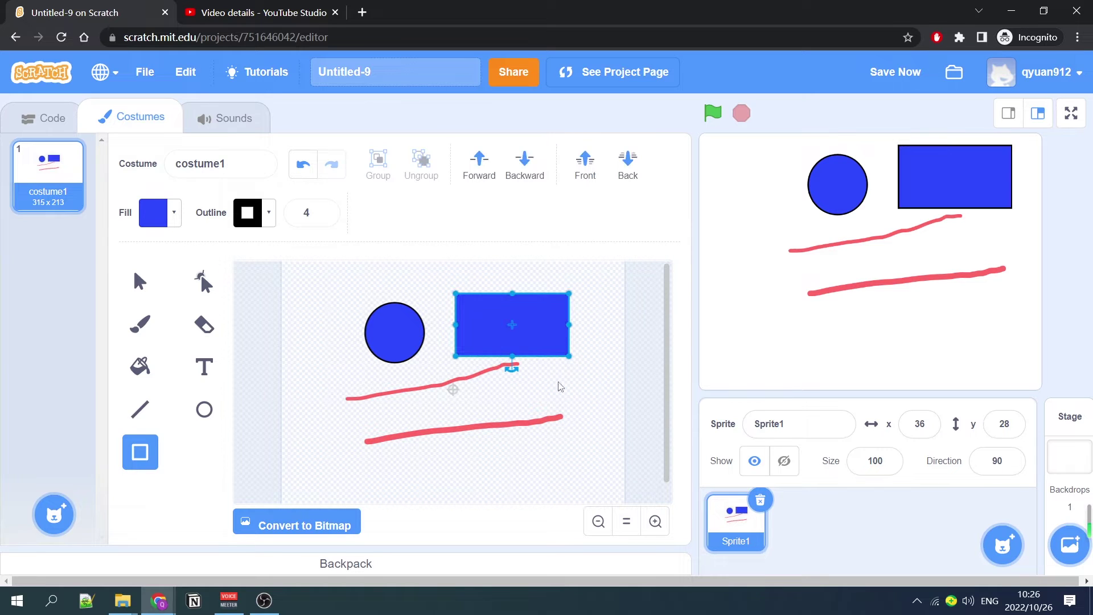
Reshape the rectangle by adding points on its top and right edges and pulling them outward into curves.
left_click(205, 288)
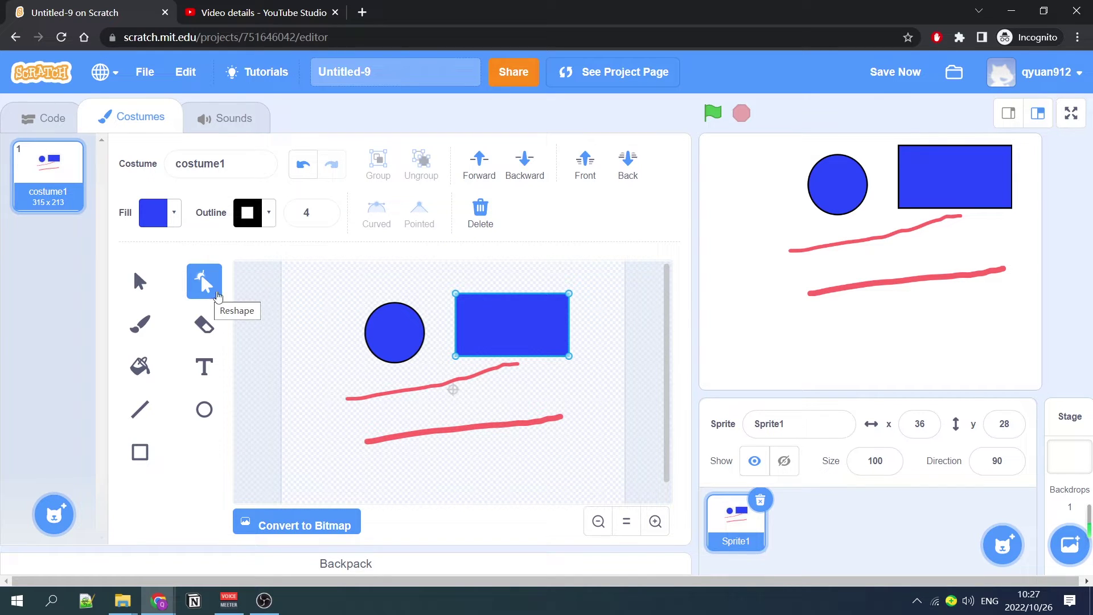
left_click(510, 292)
left_click_drag(510, 293, 511, 269)
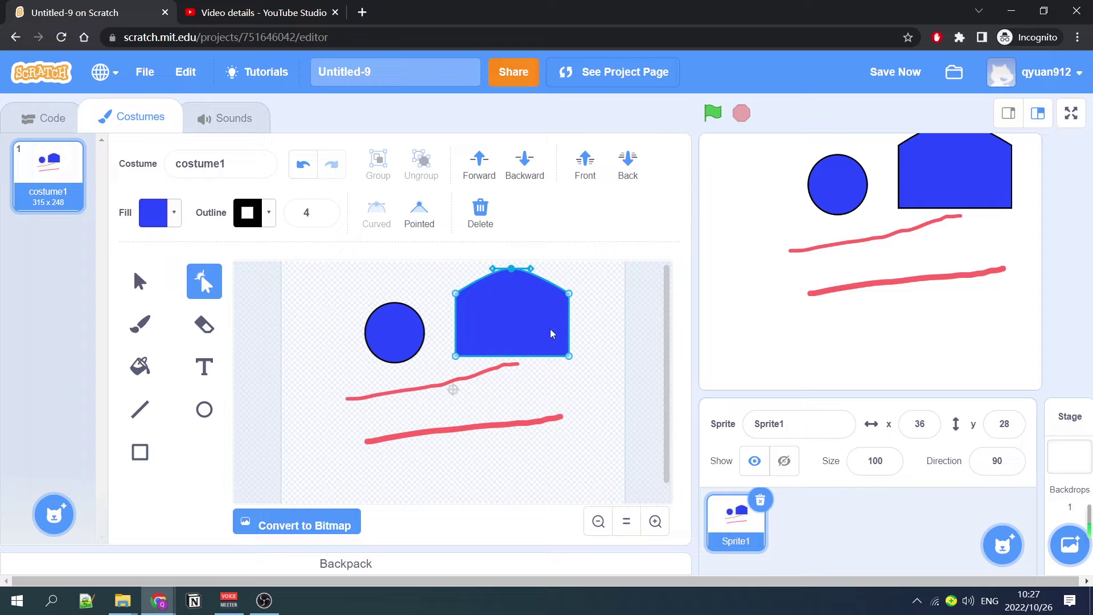
left_click(569, 325)
left_click_drag(569, 326, 601, 325)
Add points on the blue shape's bottom and left edges and pull them outward into curves.
left_click(504, 356)
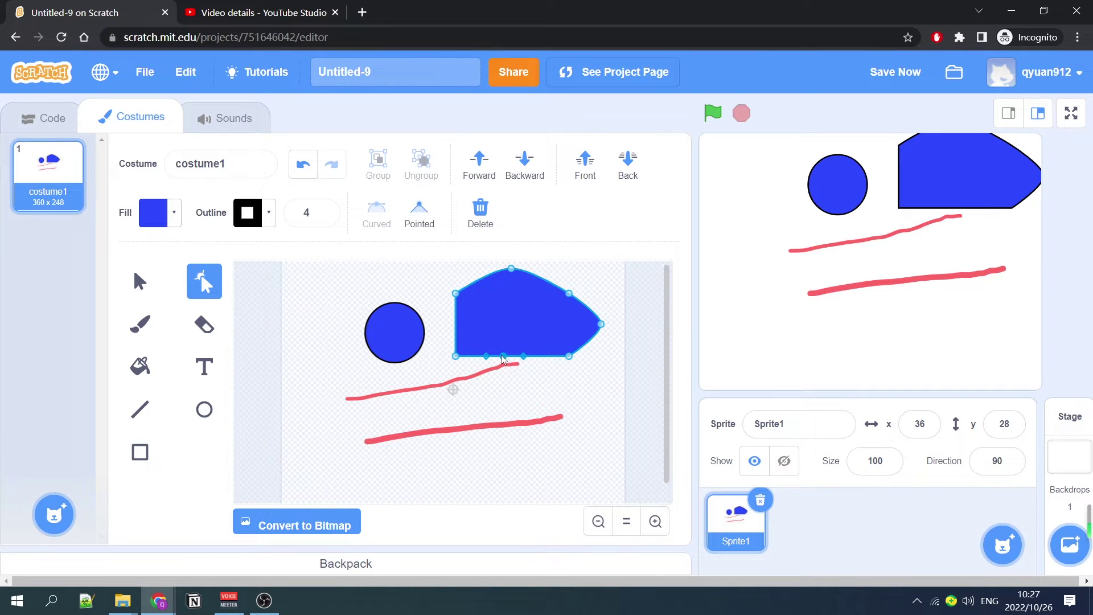
left_click_drag(504, 357, 504, 384)
left_click(455, 320)
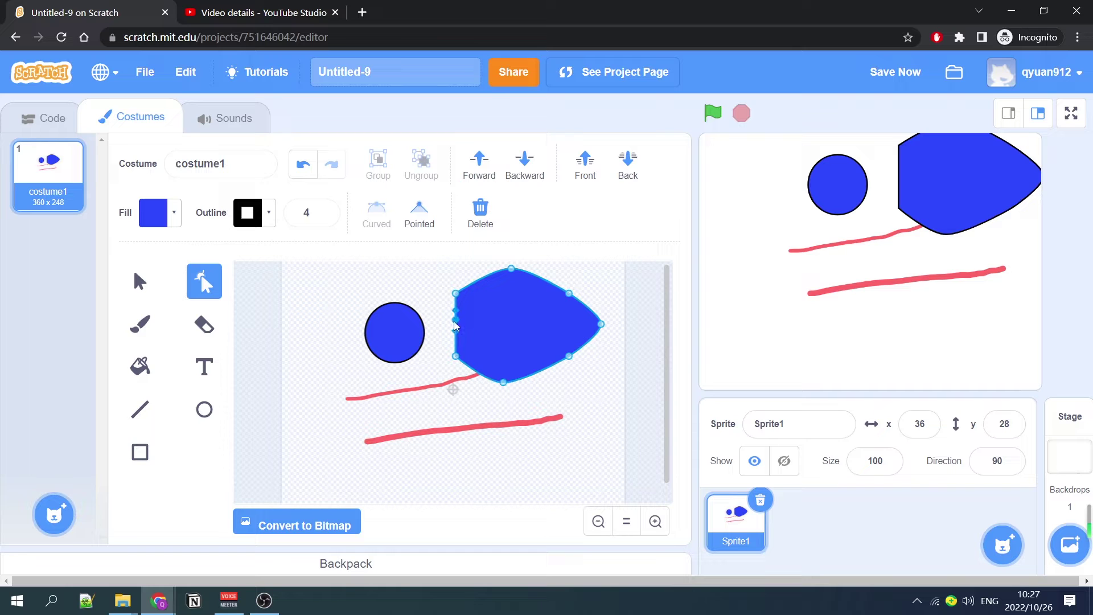
left_click_drag(429, 319, 425, 319)
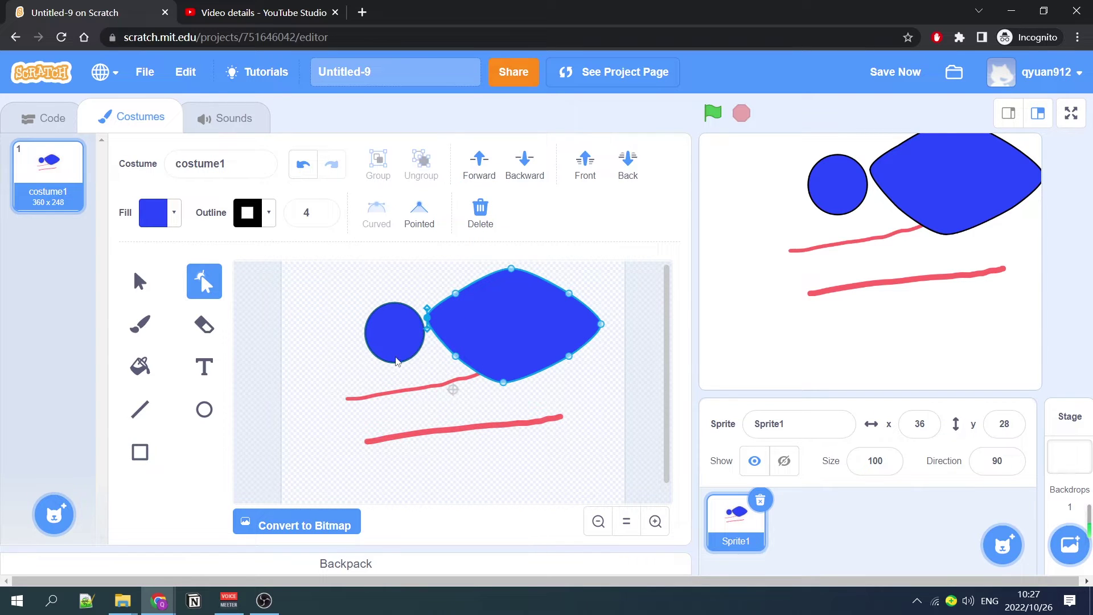
Reshape the circle by pulling its left point far left, its bottom point down and its top point up.
left_click(365, 333)
left_click_drag(365, 333, 309, 334)
left_click_drag(395, 362, 396, 439)
left_click_drag(395, 305, 414, 275)
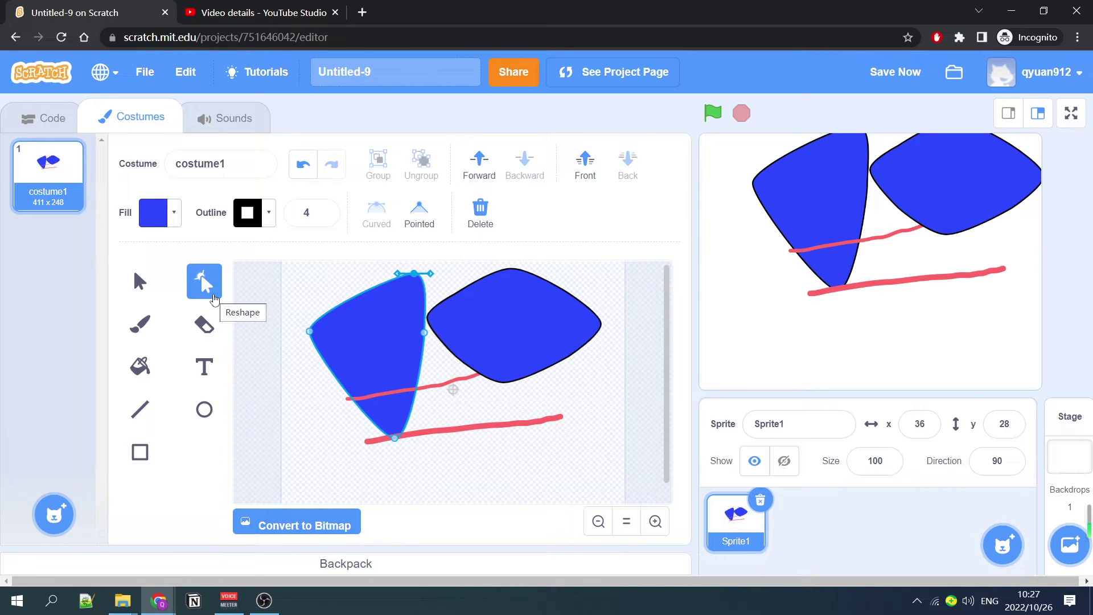
Erase the lower tip and parts of the interior of the reshaped circle with the size 40 eraser.
left_click(205, 327)
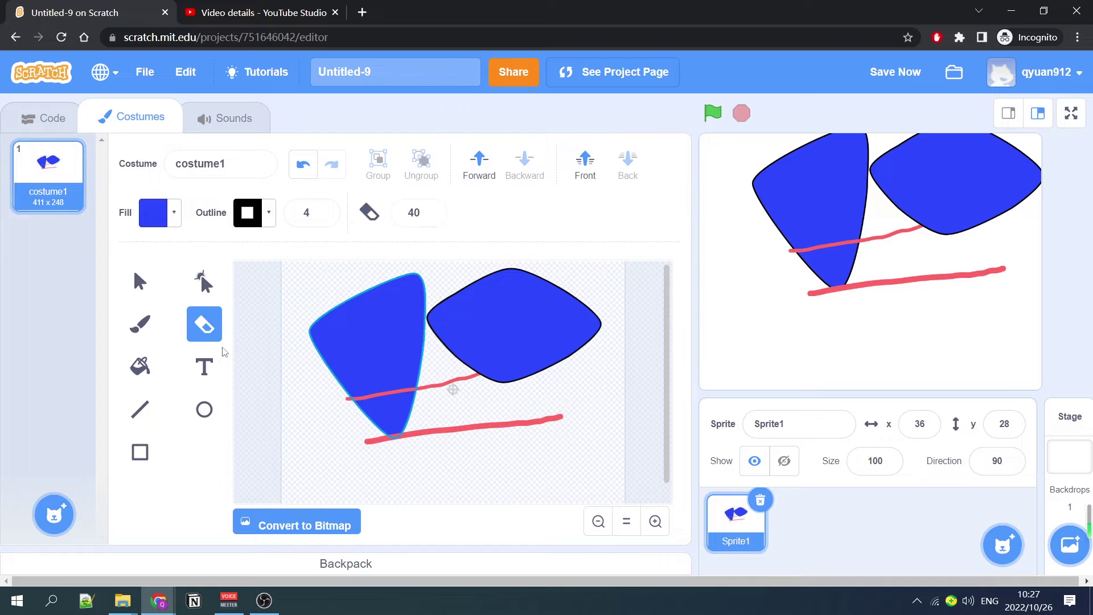
mouse_move(334, 415)
left_mouse_down()
mouse_move(430, 393)
mouse_move(365, 422)
mouse_move(421, 406)
mouse_move(370, 432)
mouse_move(466, 432)
mouse_move(433, 401)
mouse_move(501, 359)
mouse_move(450, 333)
mouse_move(476, 348)
left_mouse_up()
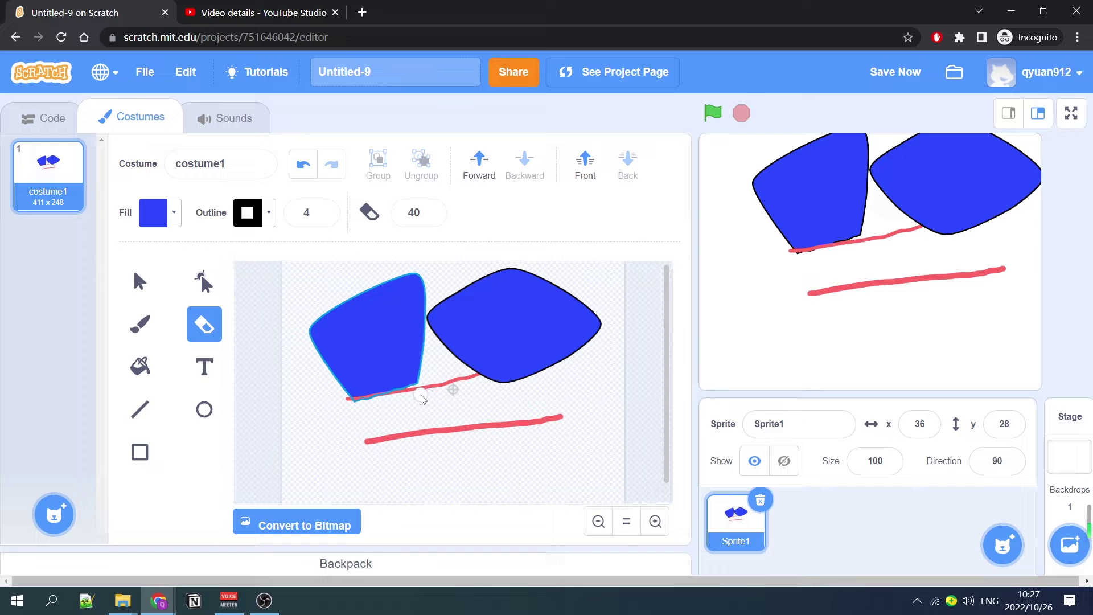
mouse_move(422, 392)
left_mouse_down()
mouse_move(456, 383)
mouse_move(373, 390)
mouse_move(293, 380)
mouse_move(400, 335)
mouse_move(370, 330)
left_mouse_up()
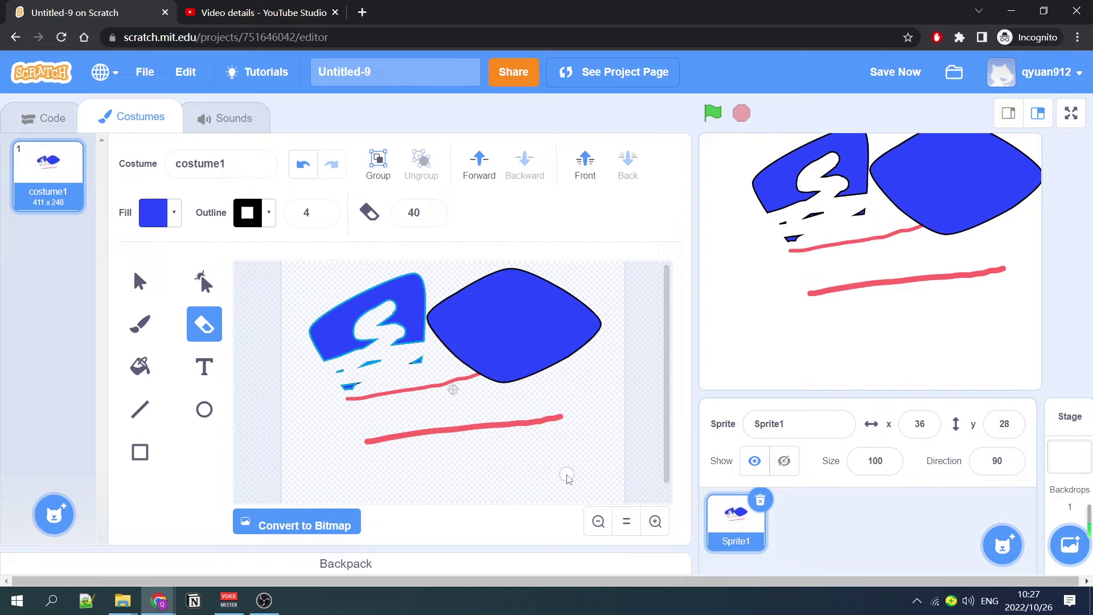
Add the text "Dr, Y" in Sans Serif between the two red brush strokes.
left_click(206, 372)
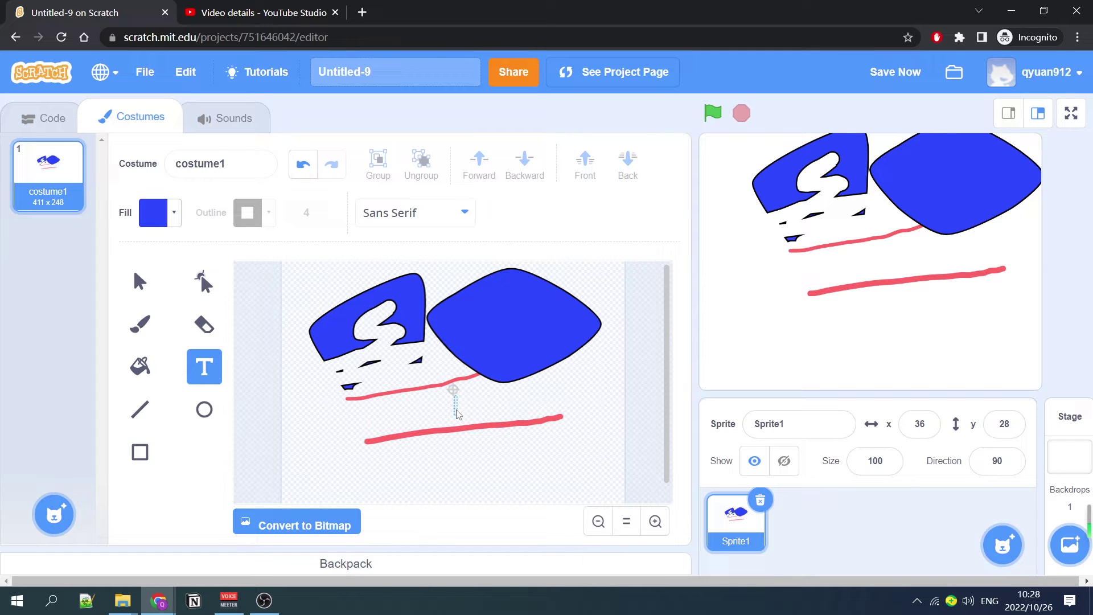
type("Dr, T")
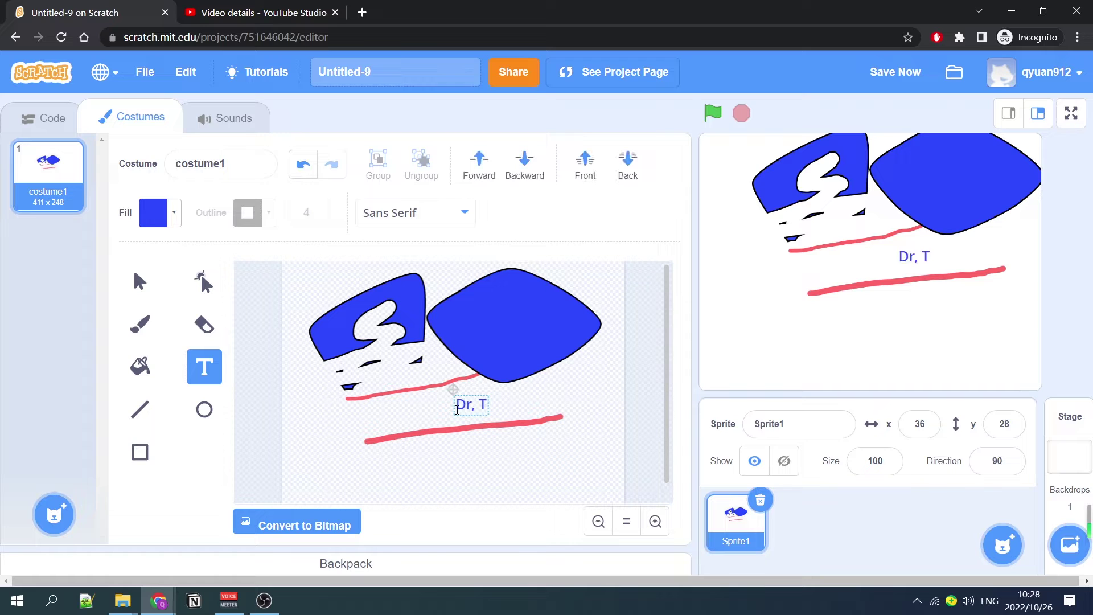
key("BackSpace")
type("Y")
left_click(202, 420)
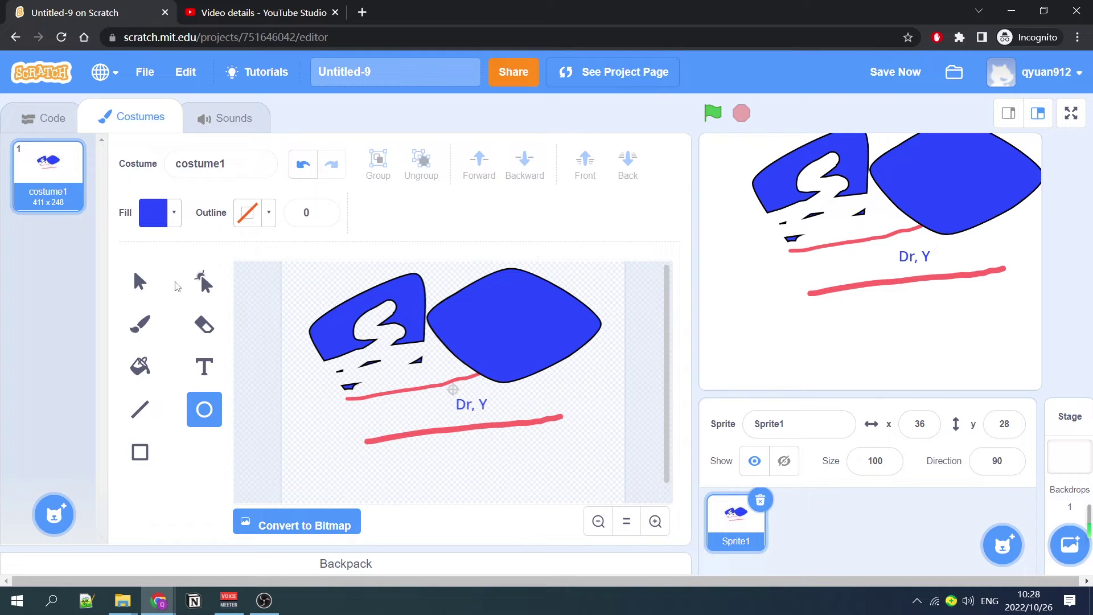
Undo the text, the erasing, the circle's reshaping and the curves on the other shape's left and bottom edges.
left_click(303, 164)
left_click(304, 165)
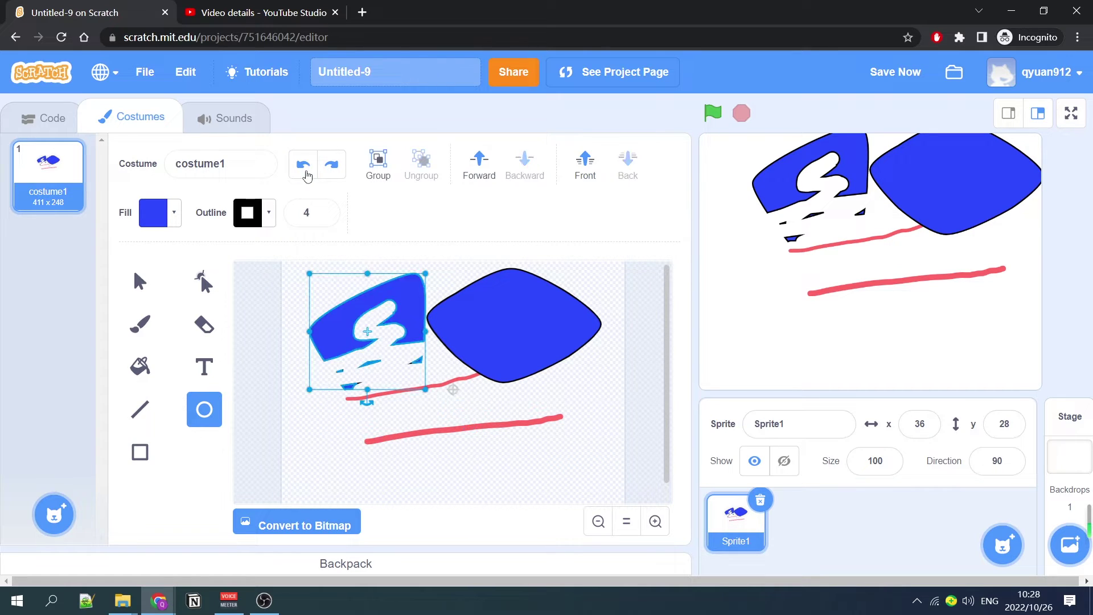
left_click(304, 166)
left_click(304, 166)
left_click(306, 175)
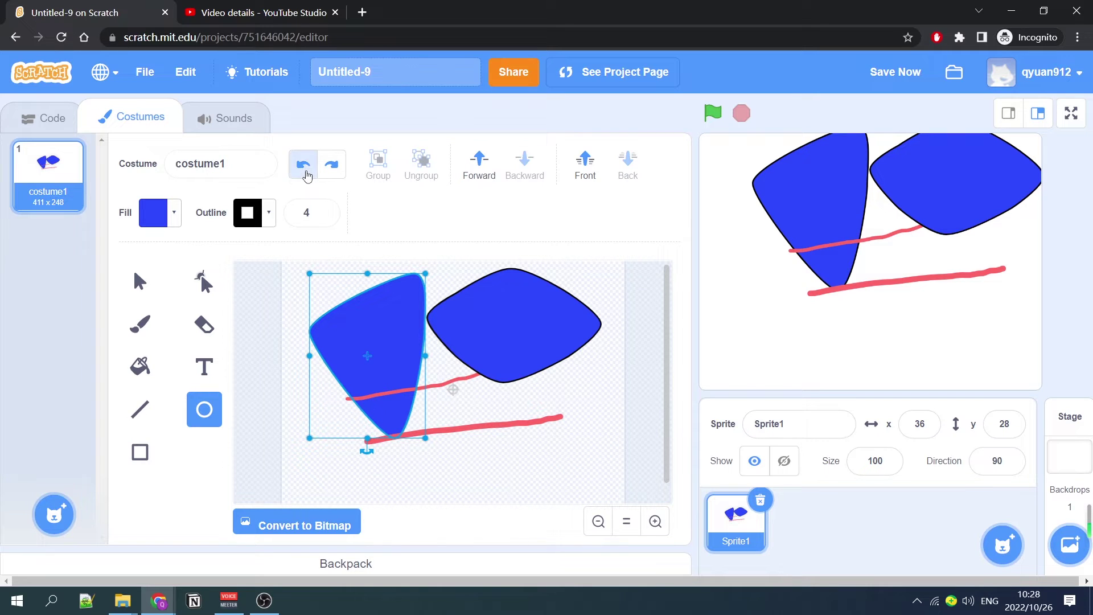
left_click(306, 175)
left_click(305, 175)
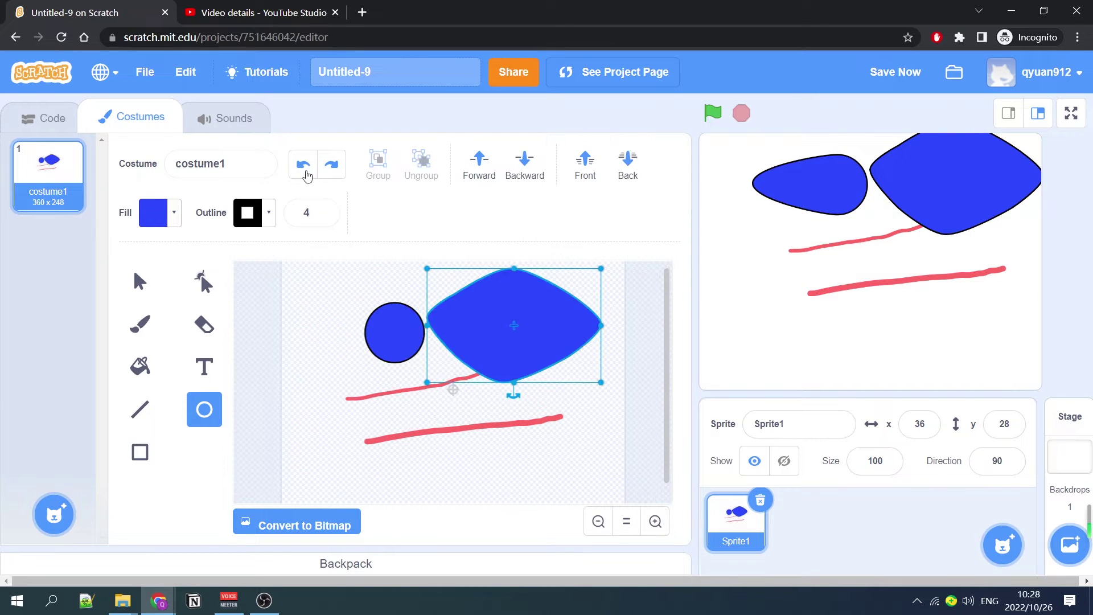
left_click(305, 175)
left_click(306, 175)
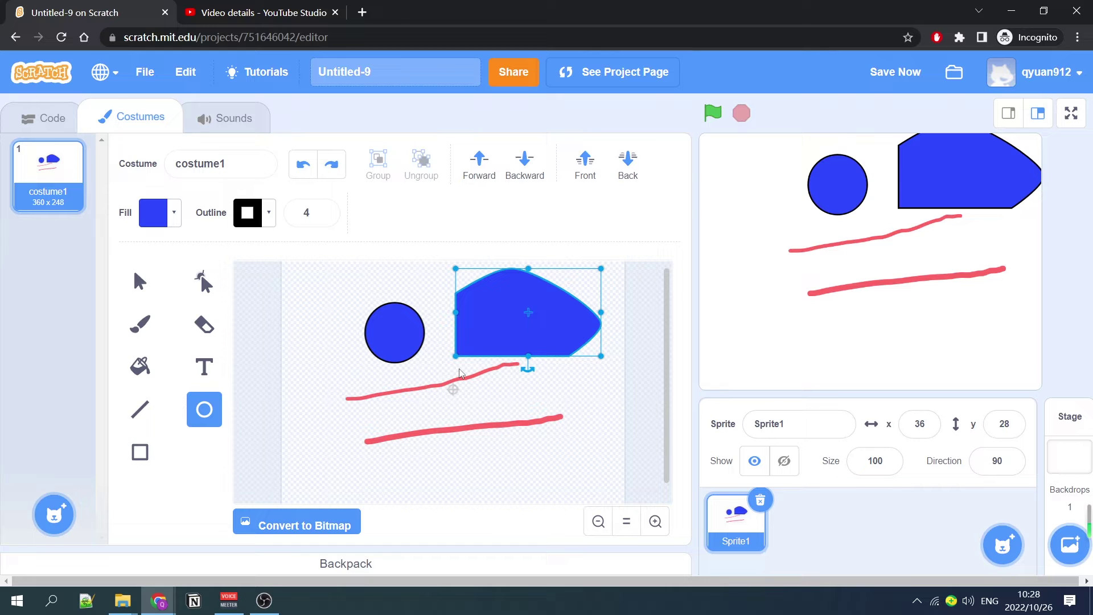
Redo the curves on the right blue shape and the stretching of the circle to the left, down and up.
left_click(332, 165)
left_click(332, 165)
left_click(332, 166)
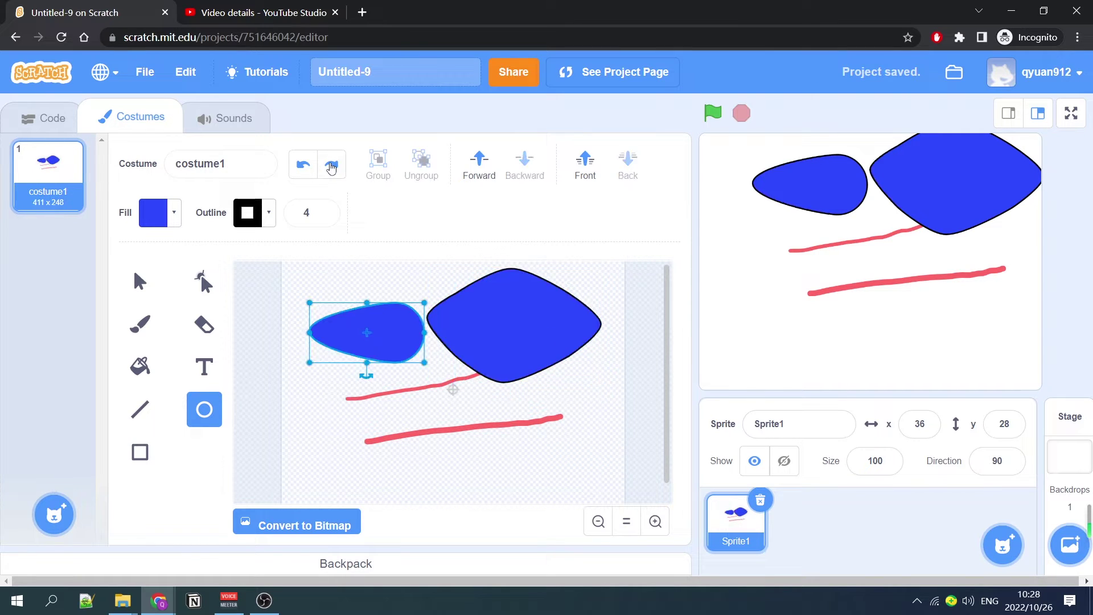
left_click(332, 165)
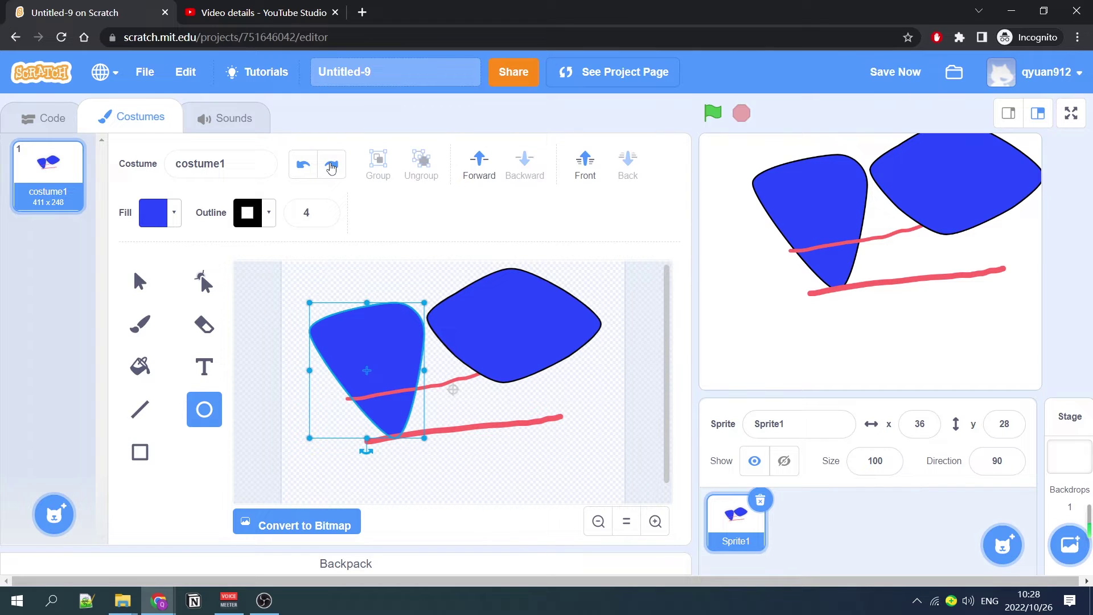
left_click(331, 165)
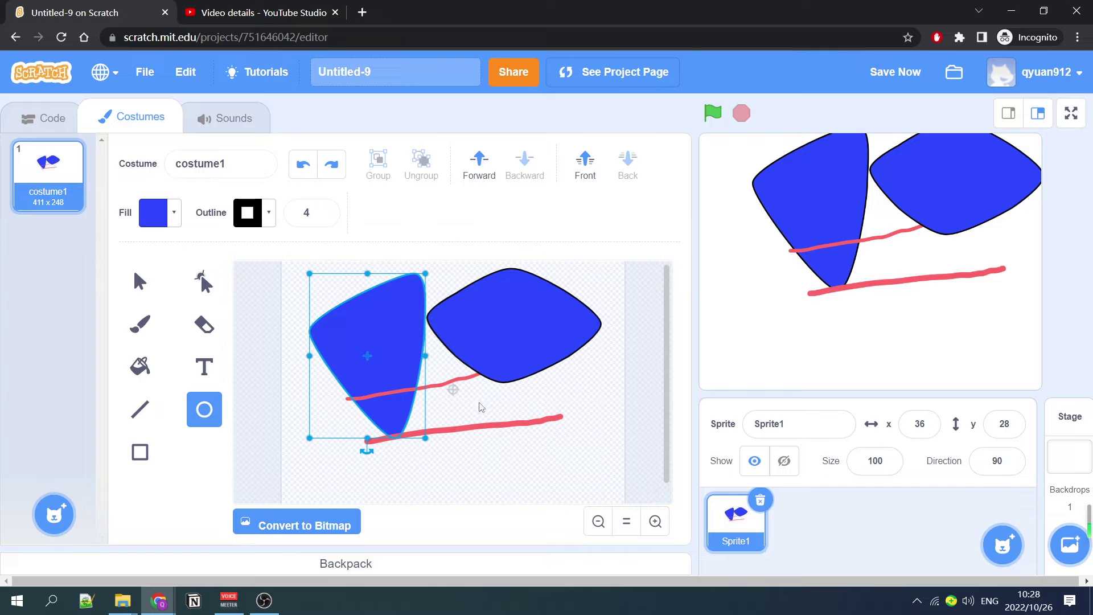
left_click(514, 473)
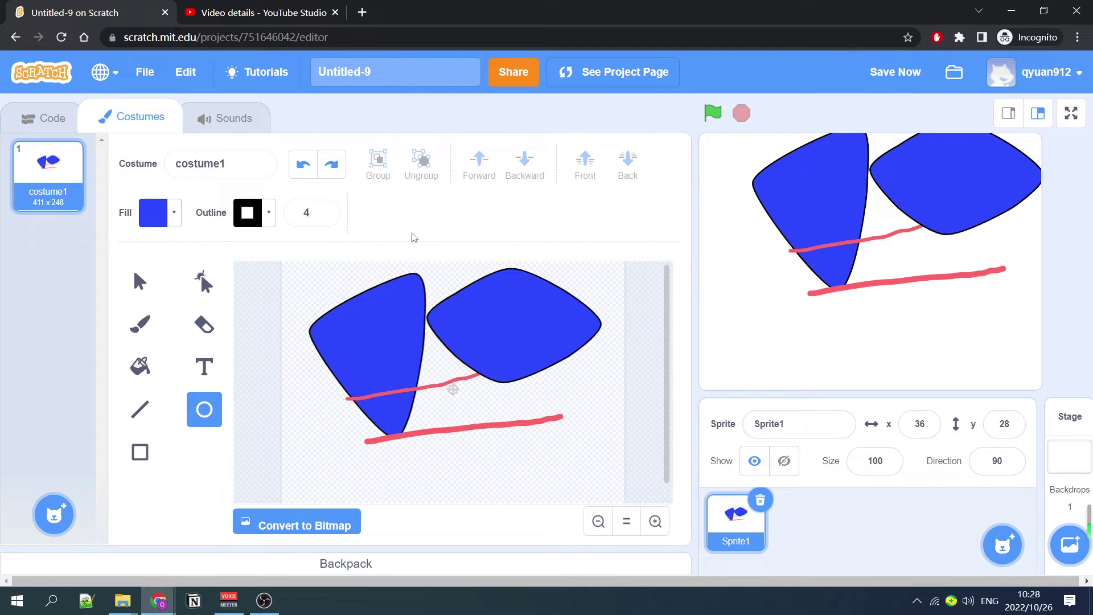
Draw a short horizontal black line with outline width 4 to the lower right of the red strokes.
left_click_drag(615, 453, 530, 452)
left_click(140, 281)
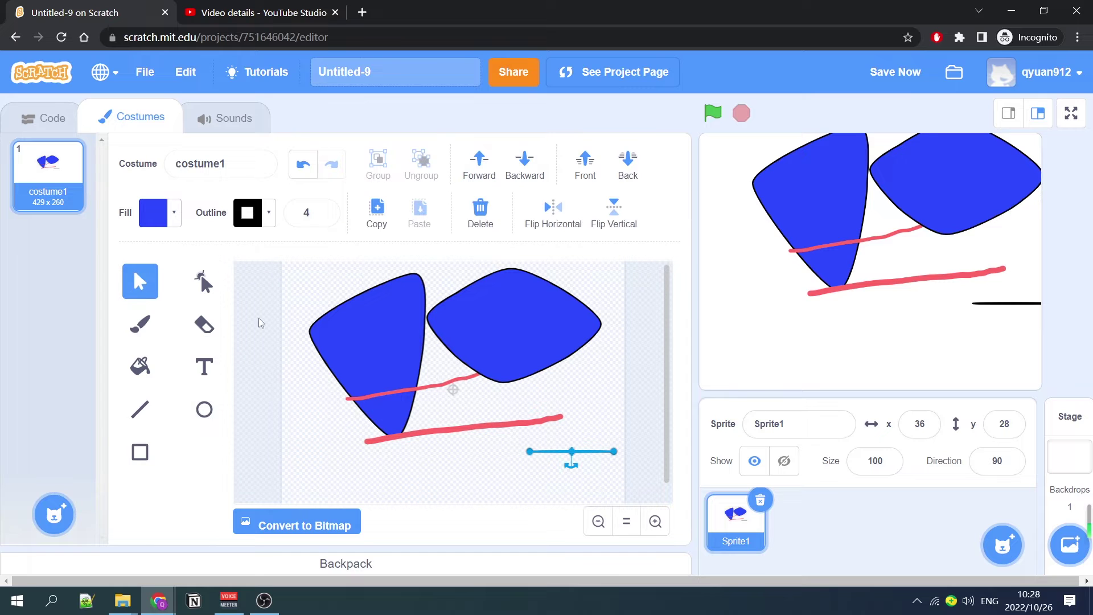
Group all the shapes, strokes and the line, and shift the group slightly to the left.
left_click(288, 270)
left_click_drag(454, 385, 618, 478)
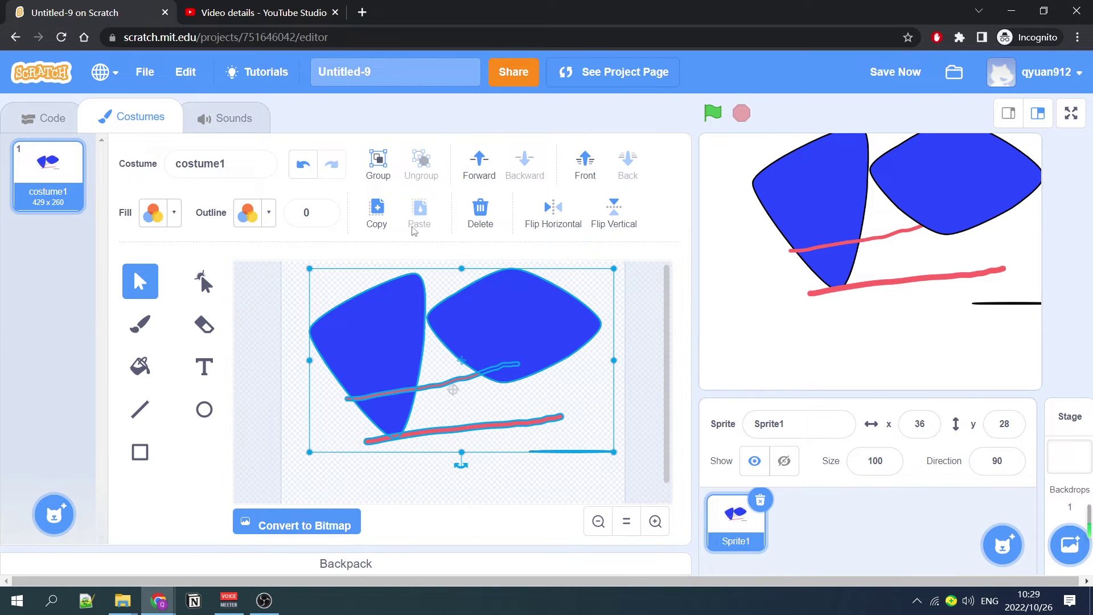
left_click(379, 164)
left_click(487, 408)
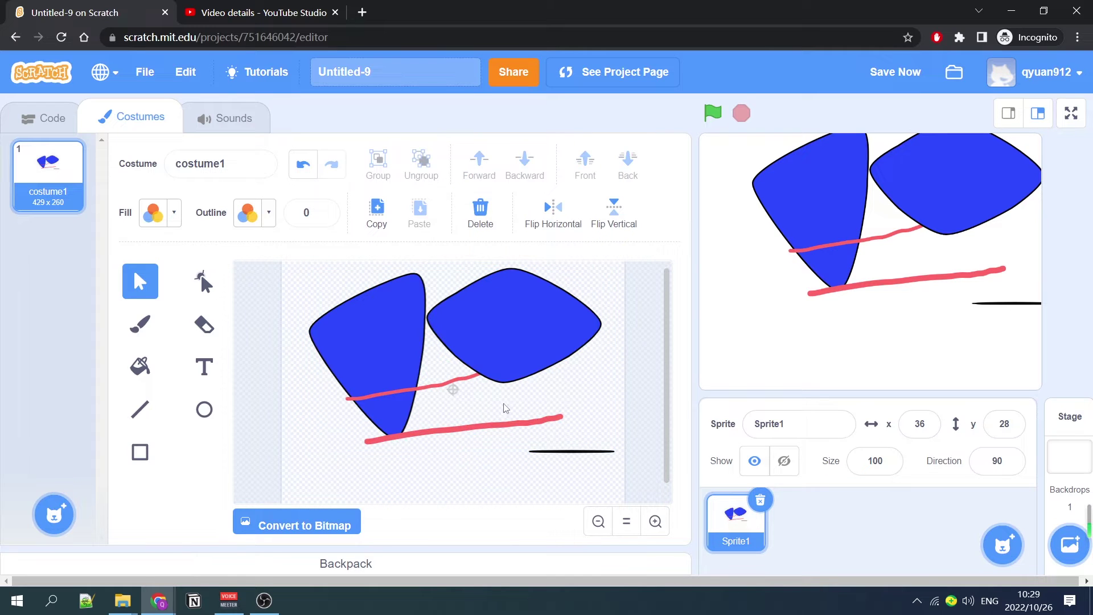
mouse_move(541, 346)
left_mouse_down()
mouse_move(505, 358)
mouse_move(523, 334)
mouse_move(547, 359)
mouse_move(533, 332)
mouse_move(538, 340)
left_mouse_up()
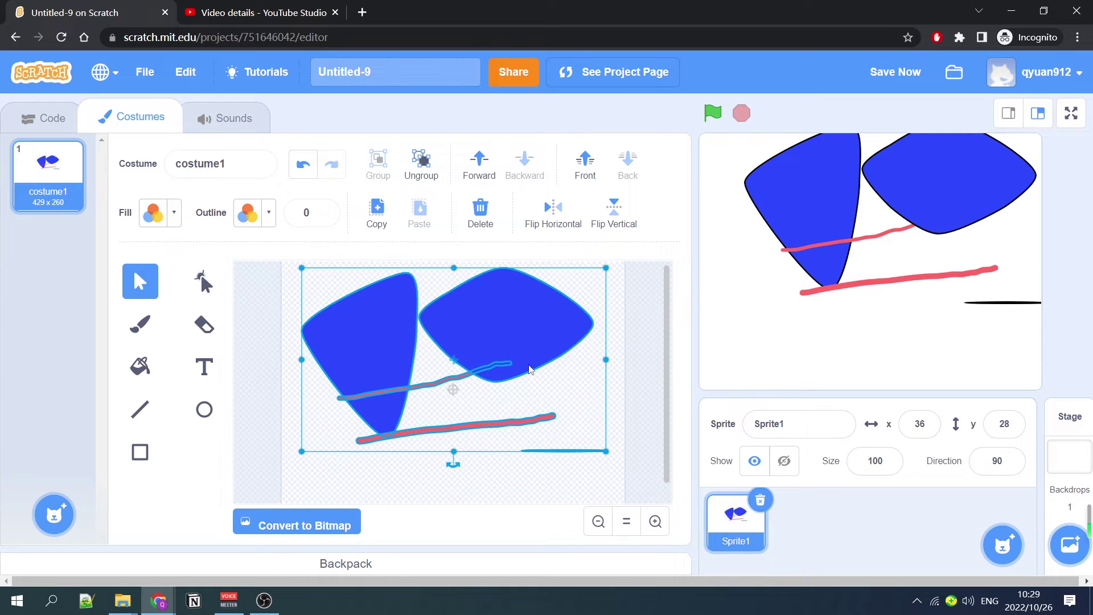
Ungroup the drawing and select each blue shape individually to check that they are separate.
left_click(419, 170)
left_click(508, 481)
left_click(502, 345)
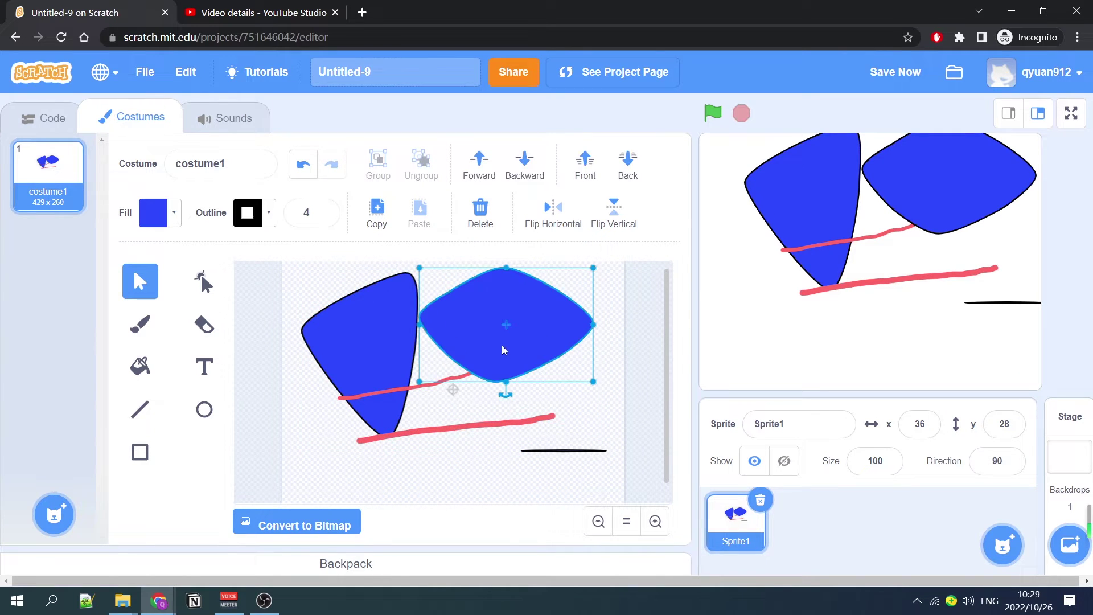
left_click(353, 358)
left_click(549, 463)
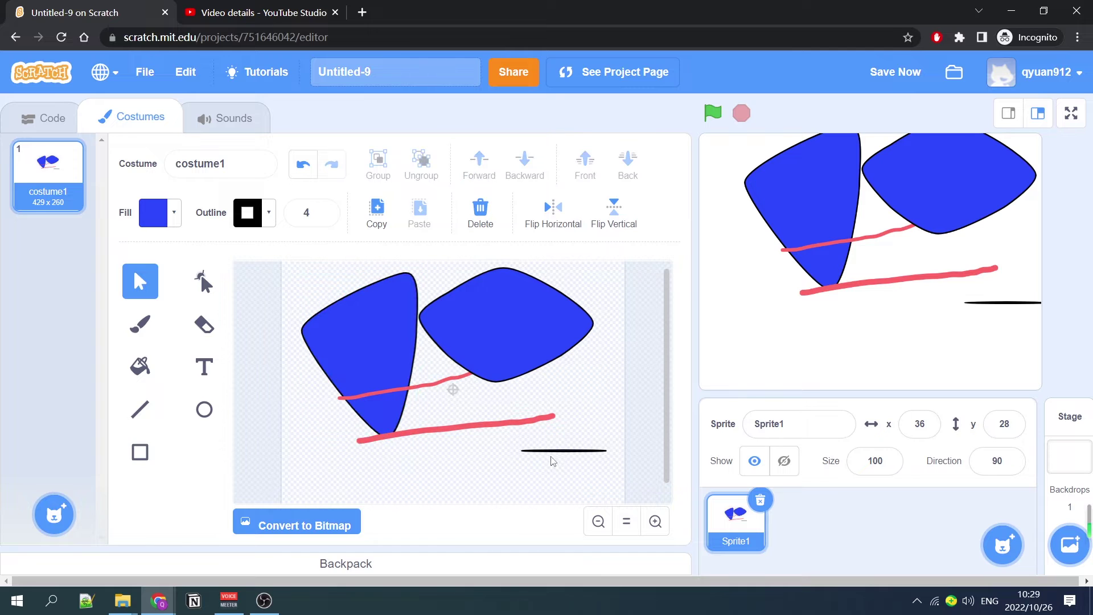
Delete the right-hand blue shape and move the remaining blue shape right, until its tip rests on the black line.
scroll(524, 398, "down", 1)
left_click(504, 330)
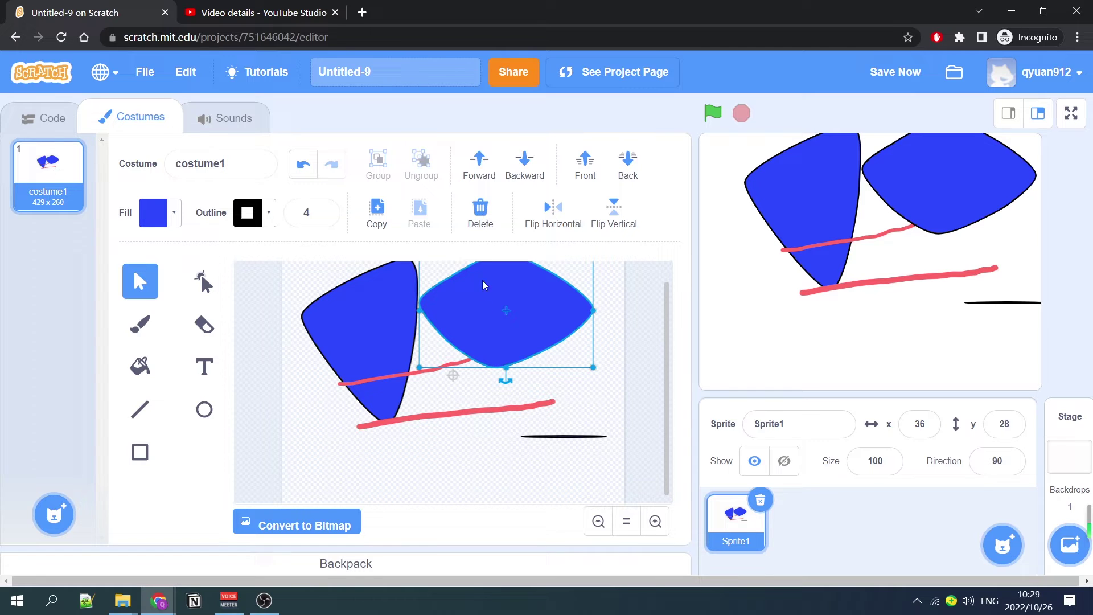
left_click(481, 212)
left_click(374, 347)
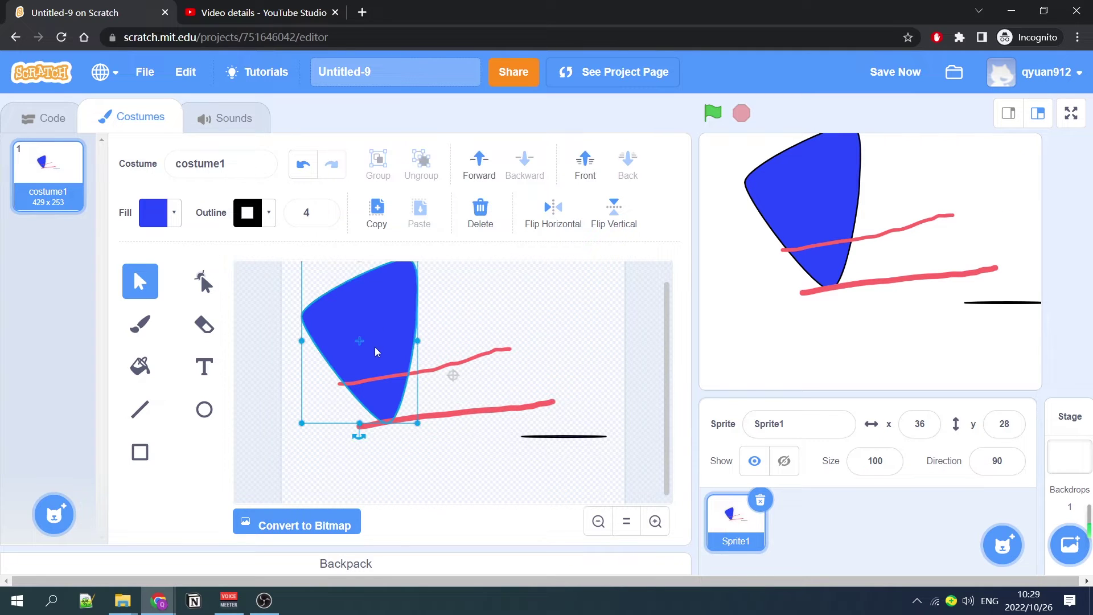
left_click_drag(391, 317, 550, 342)
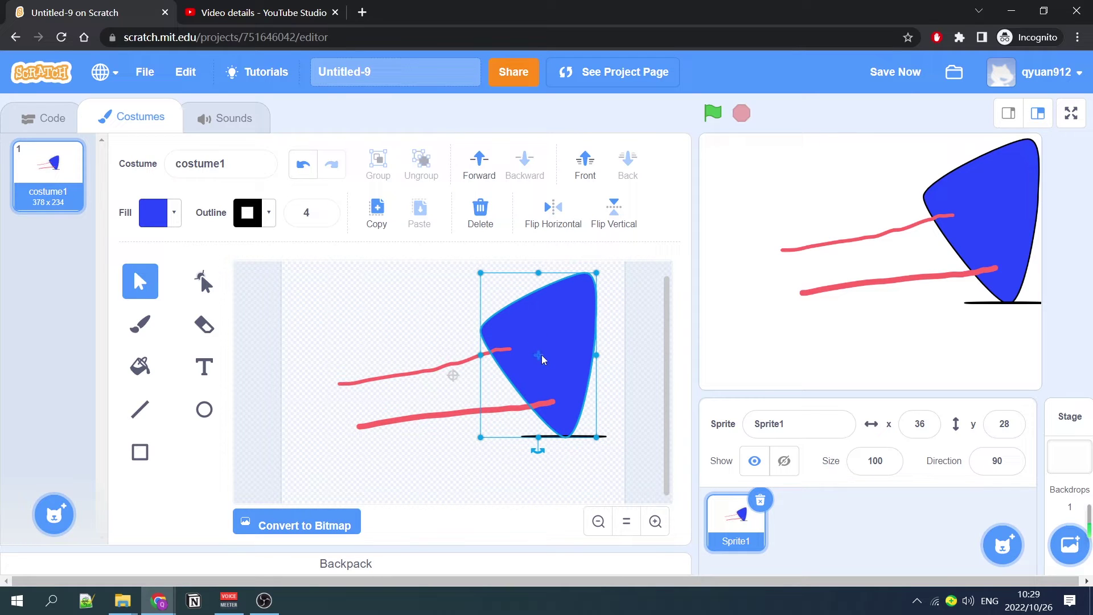
Duplicate the blue shape, flip the copy horizontally and arrange the two as a mirrored pair with a small gap.
left_click(377, 212)
left_click(420, 212)
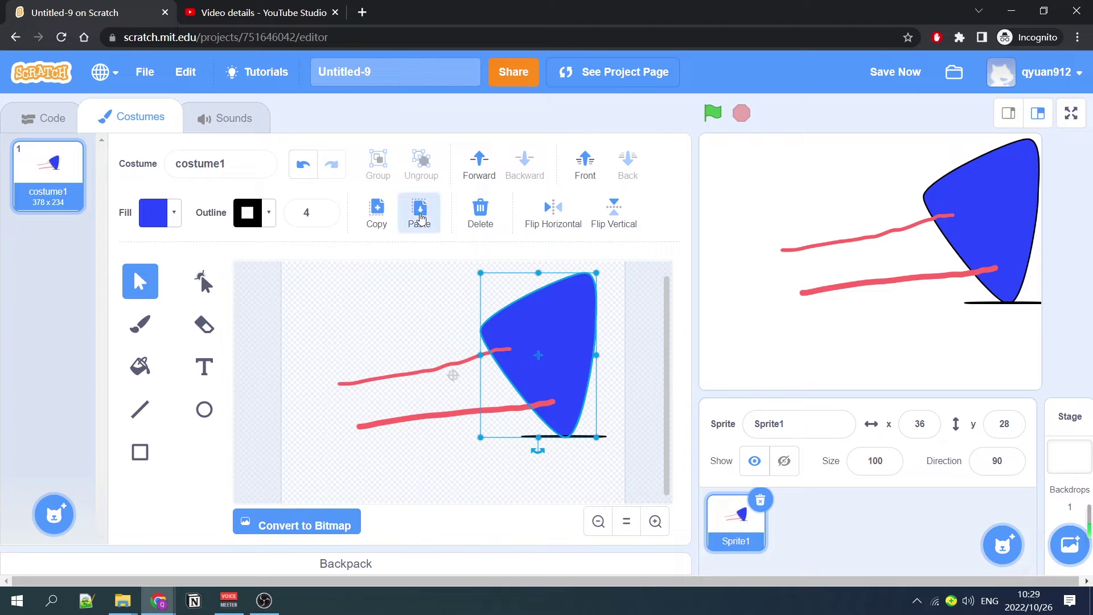
left_click_drag(522, 333, 417, 336)
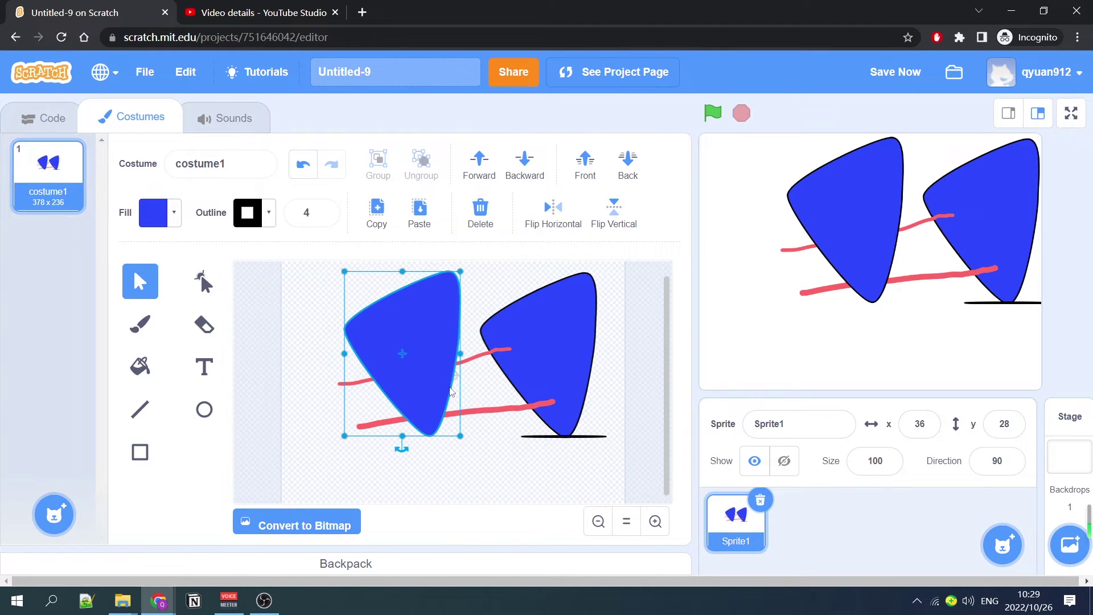
left_click(553, 222)
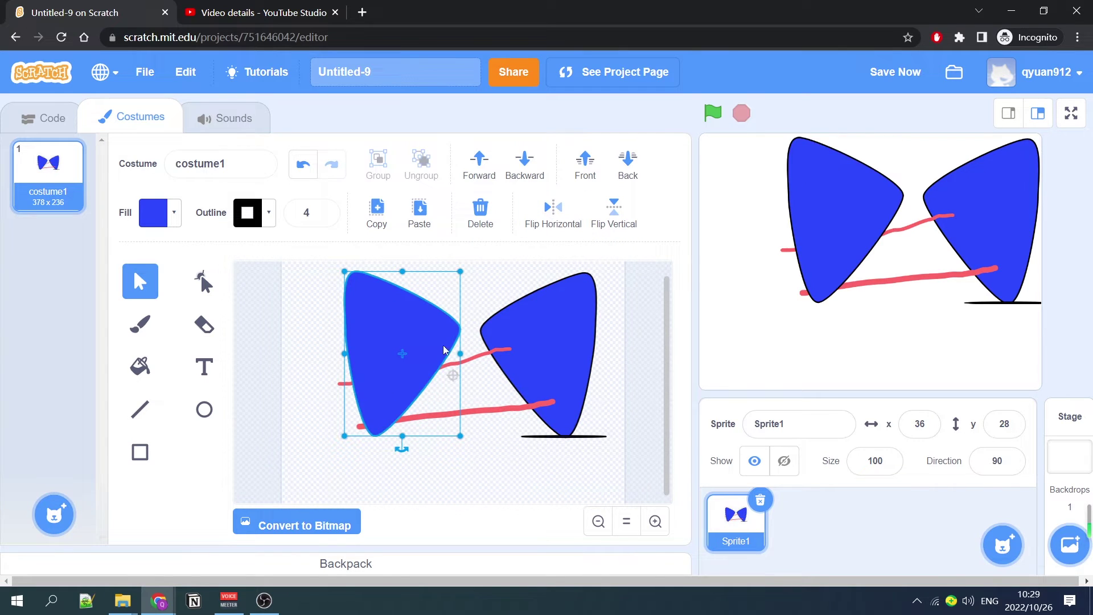
left_click_drag(425, 329, 435, 331)
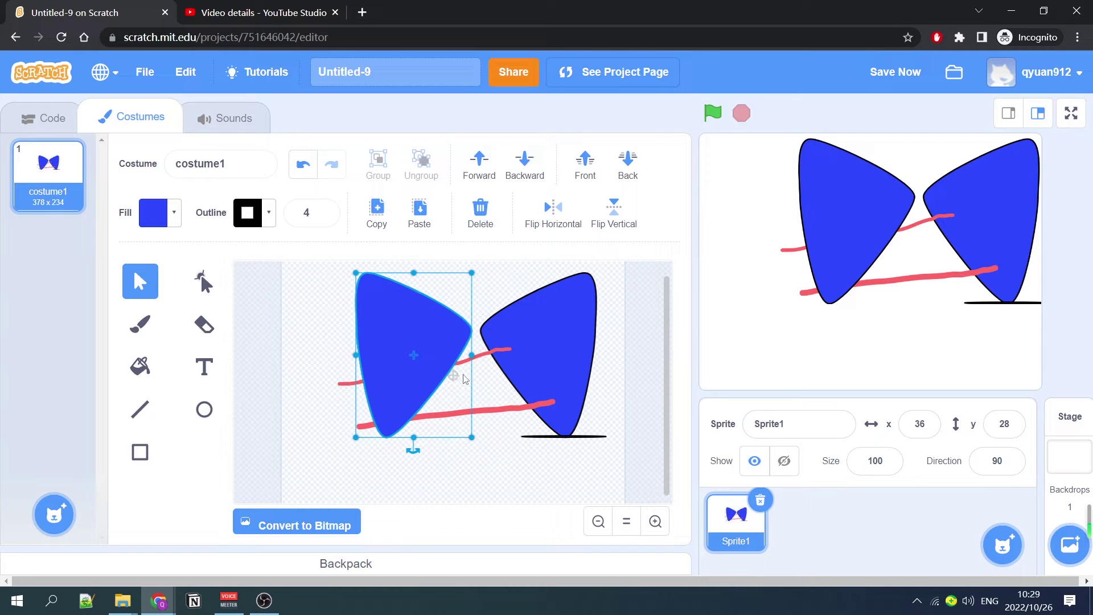
left_click_drag(529, 344, 542, 344)
Draw a small white oval with a black outline inside each of the two blue shapes.
left_click(222, 409)
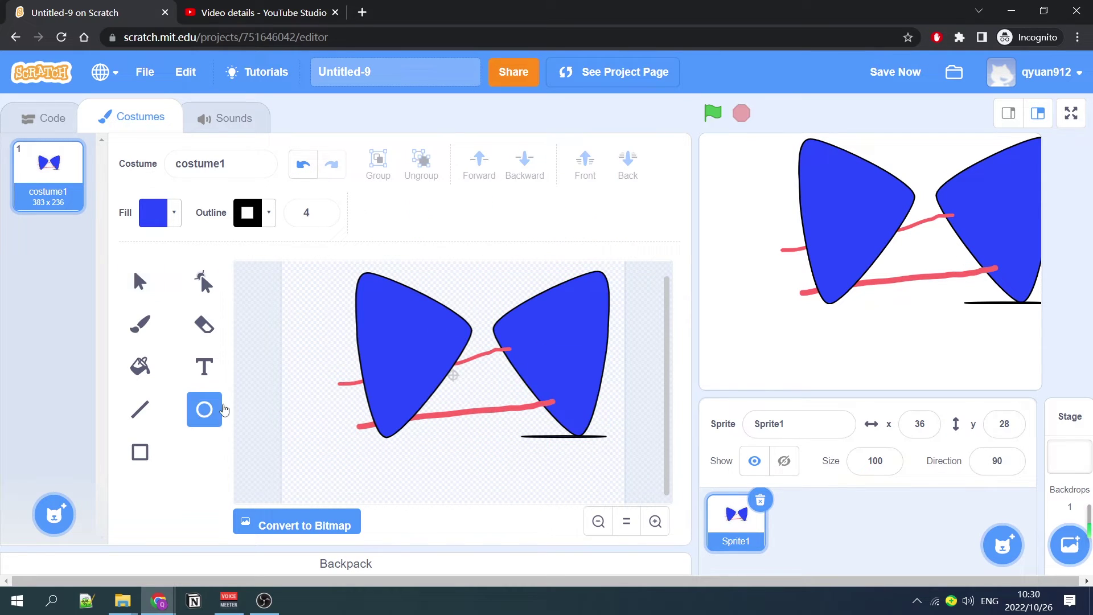
left_click(174, 214)
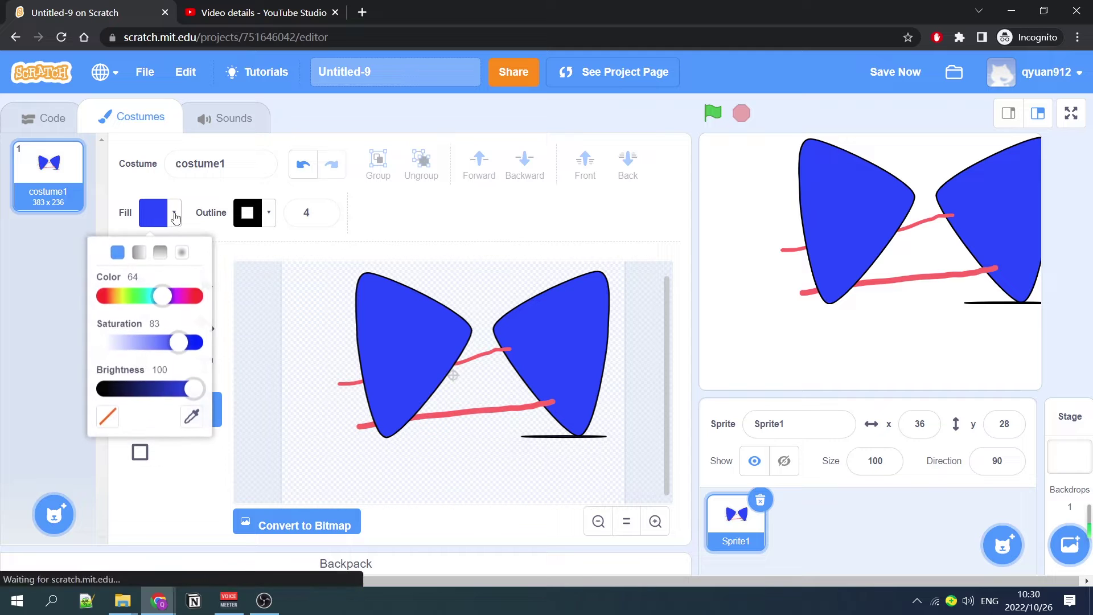
left_click_drag(166, 308, 102, 304)
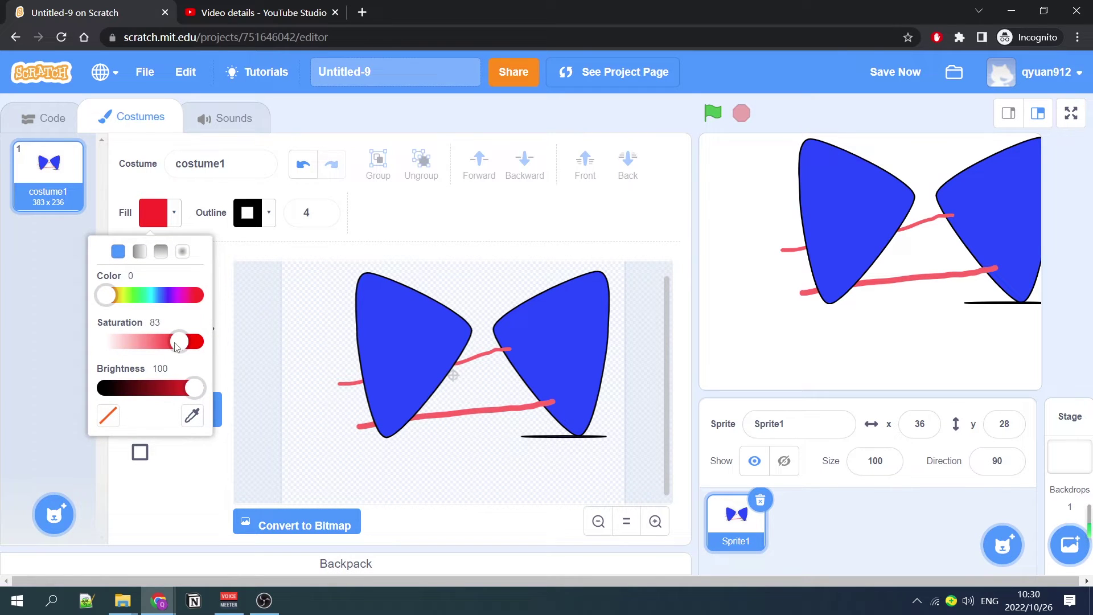
left_click_drag(178, 345, 101, 349)
left_click_drag(392, 329, 428, 373)
left_click(543, 338)
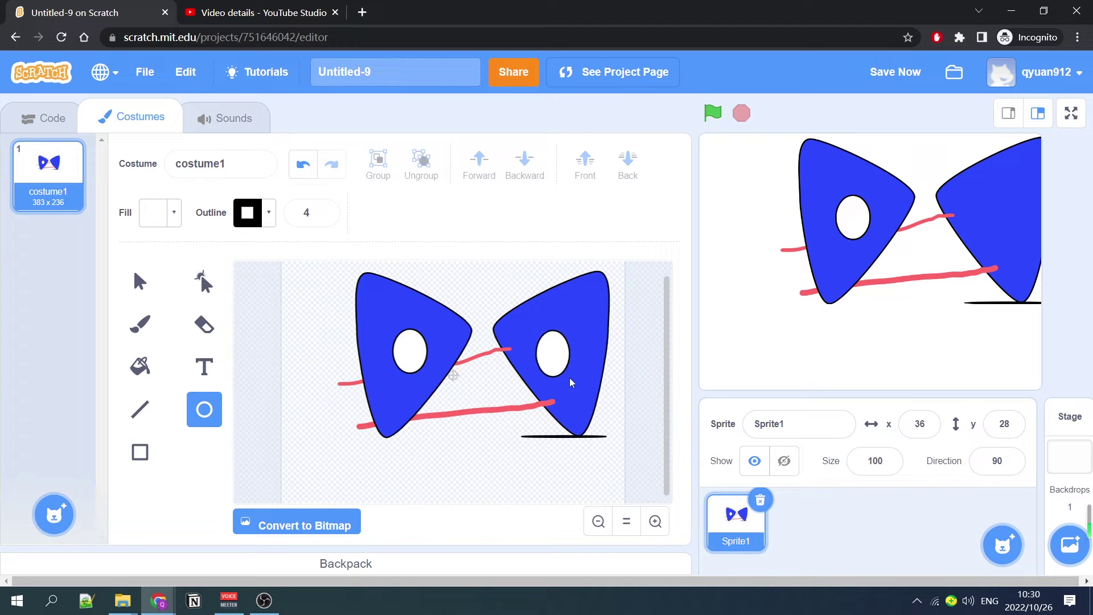
left_click_drag(569, 377, 571, 377)
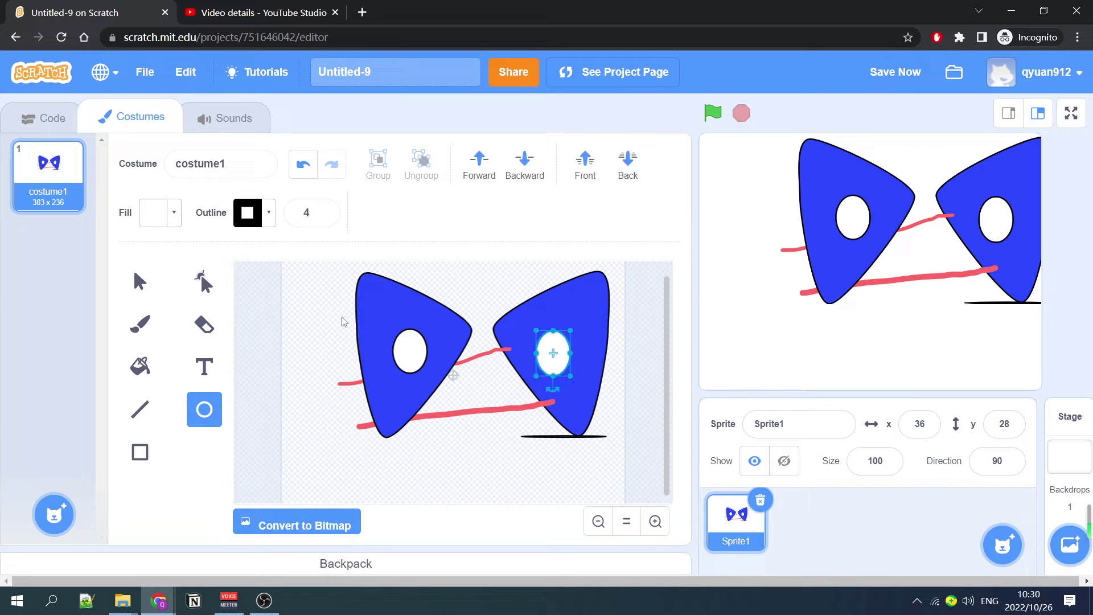
left_click(440, 438)
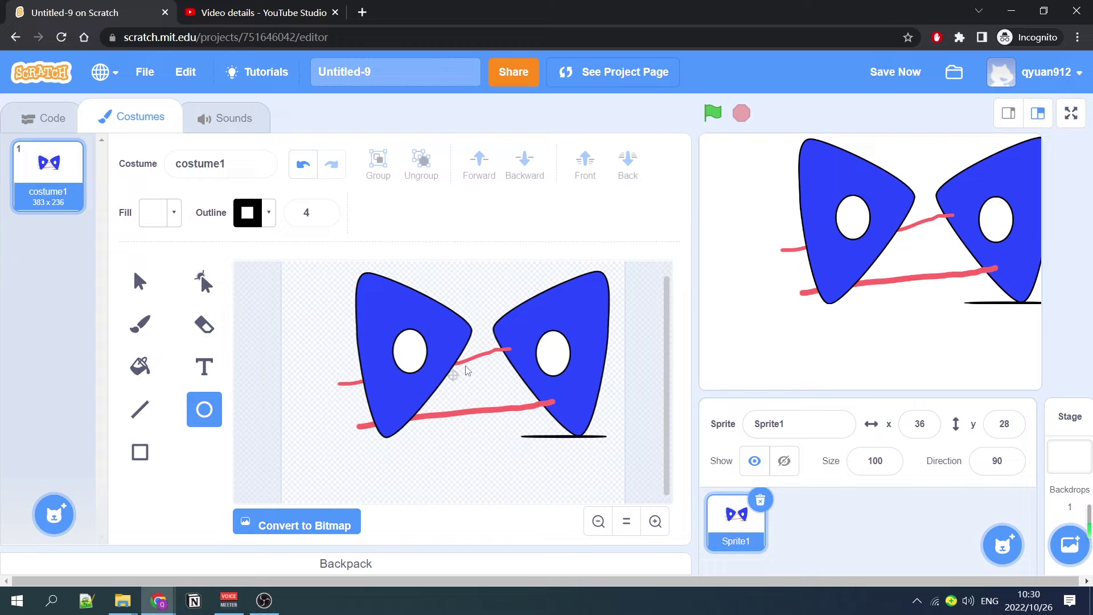
Delete both red brush strokes and the black line, leaving only the blue shapes with their white ovals.
left_click(137, 282)
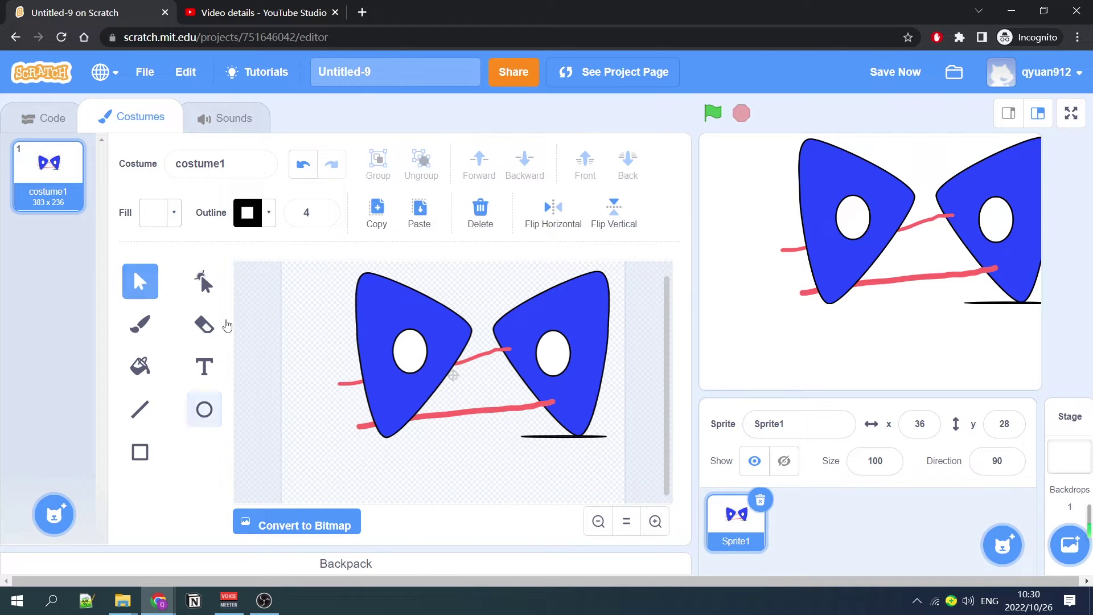
left_click(490, 354)
left_click(481, 212)
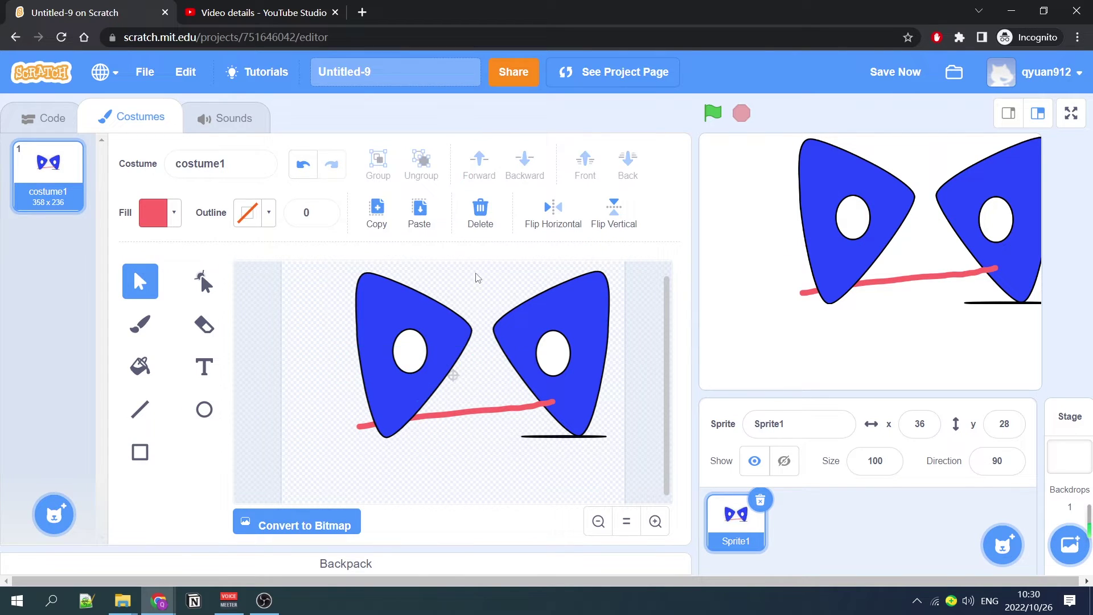
left_click(478, 413)
left_click(480, 211)
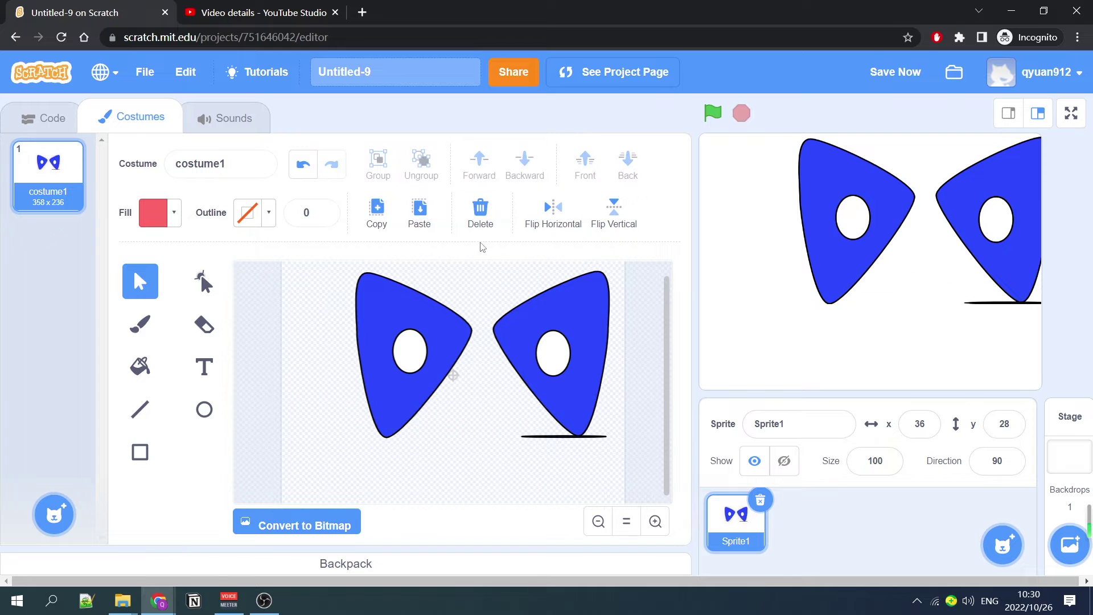
left_click(539, 442)
left_click(480, 212)
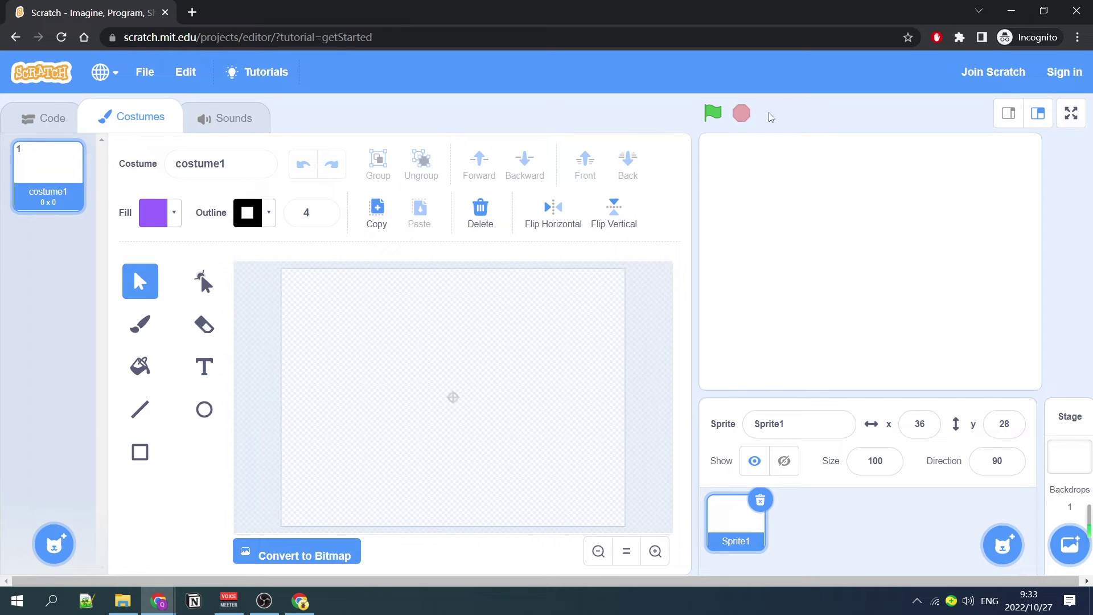
Draw a tall purple oval about 202 x 259 in the middle of the empty costume1 canvas.
left_click(207, 415)
left_click_drag(382, 316, 525, 499)
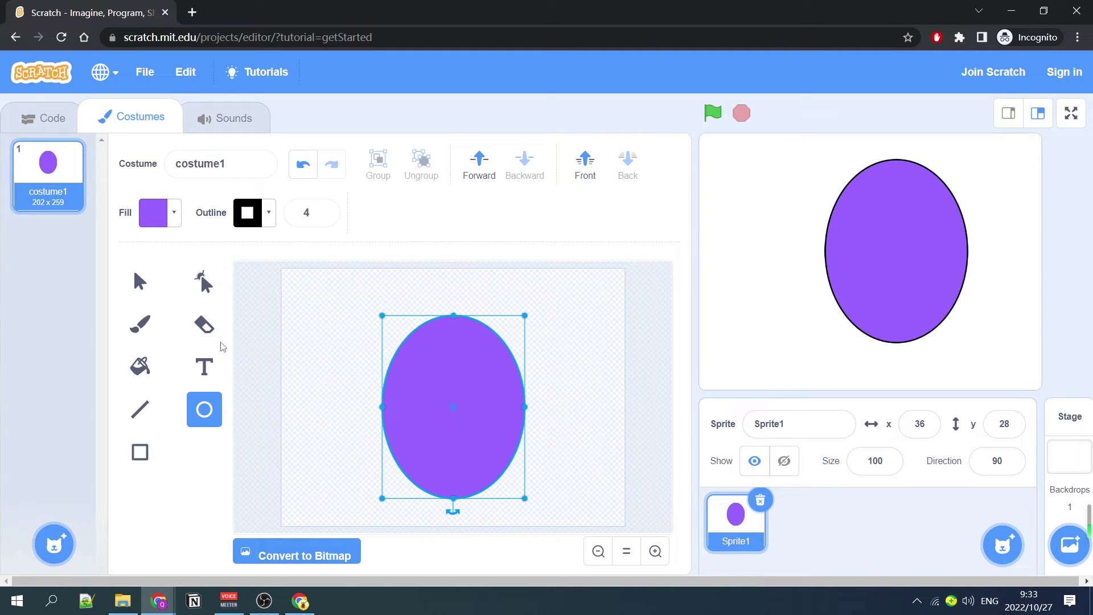
Fill the purple oval with solid red, using color 0, saturation 100 and brightness 100.
left_click(175, 213)
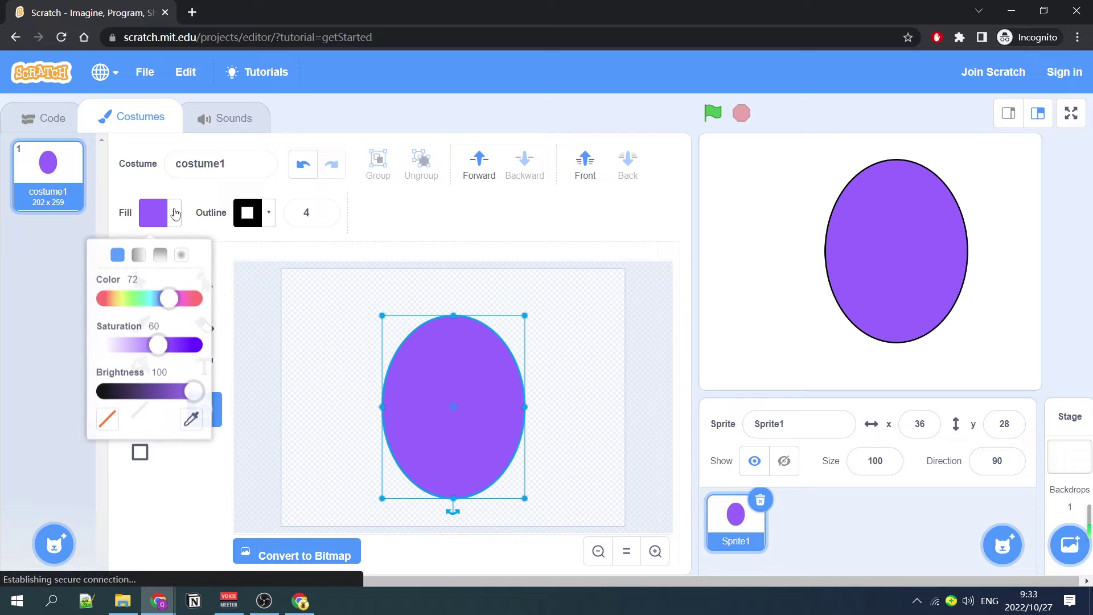
left_click(251, 289)
left_click(141, 368)
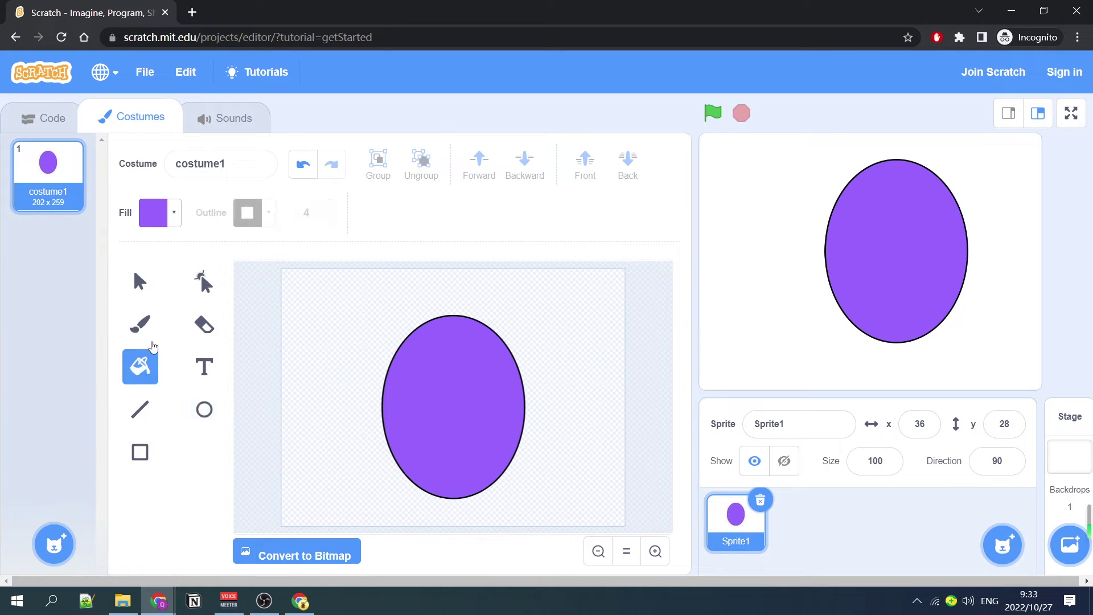
left_click(175, 216)
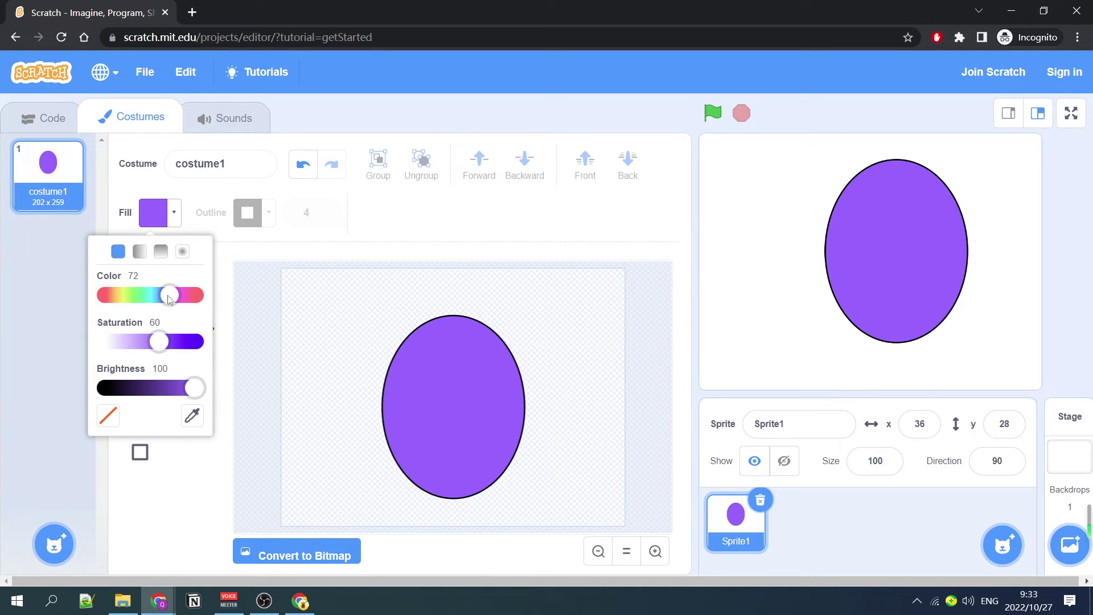
left_click_drag(172, 301, 106, 297)
left_click_drag(158, 341, 190, 349)
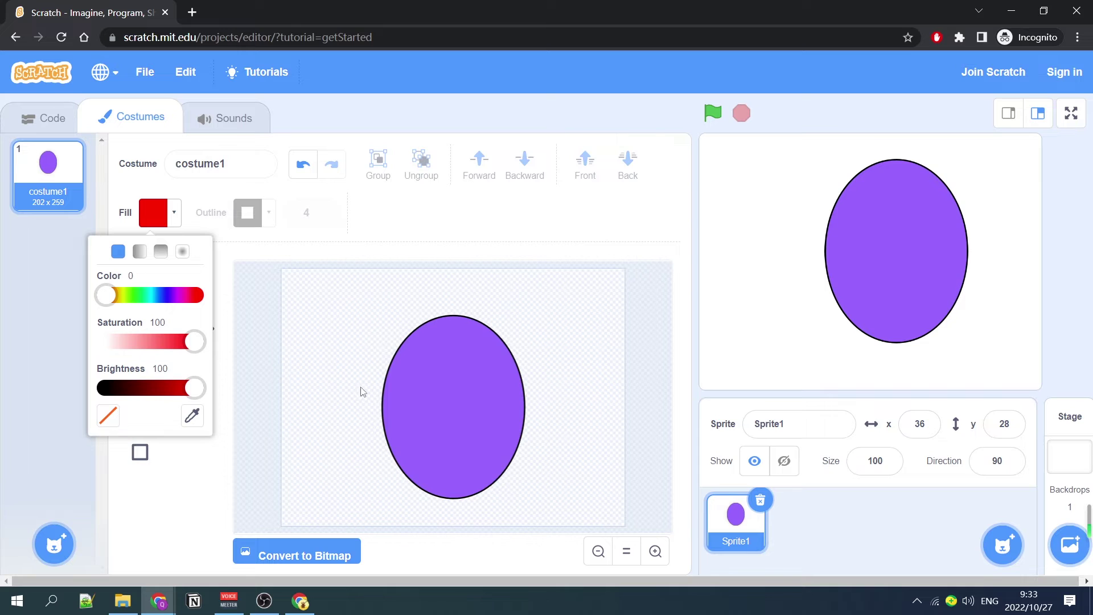
left_click(428, 406)
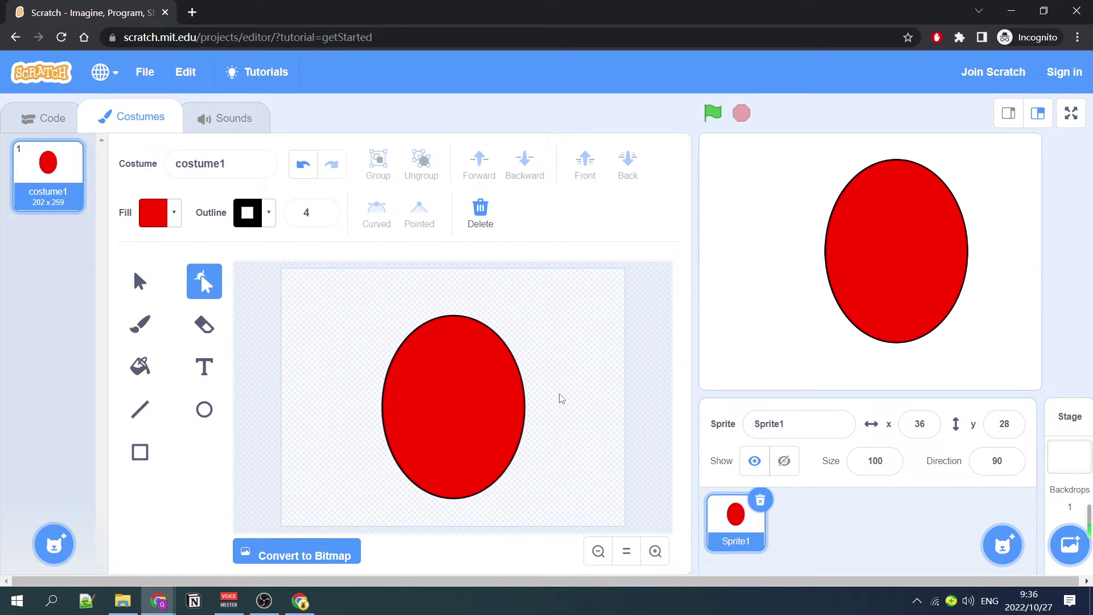
Draw a small red oval with a black outline in the upper left part of the large red oval.
left_click(204, 413)
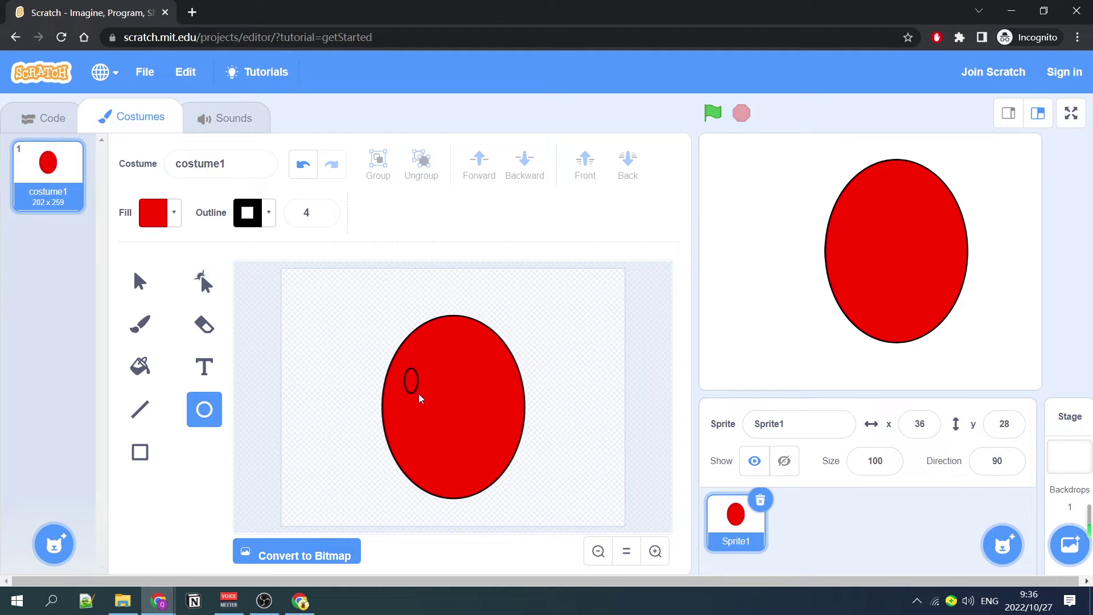
left_click_drag(442, 412, 442, 412)
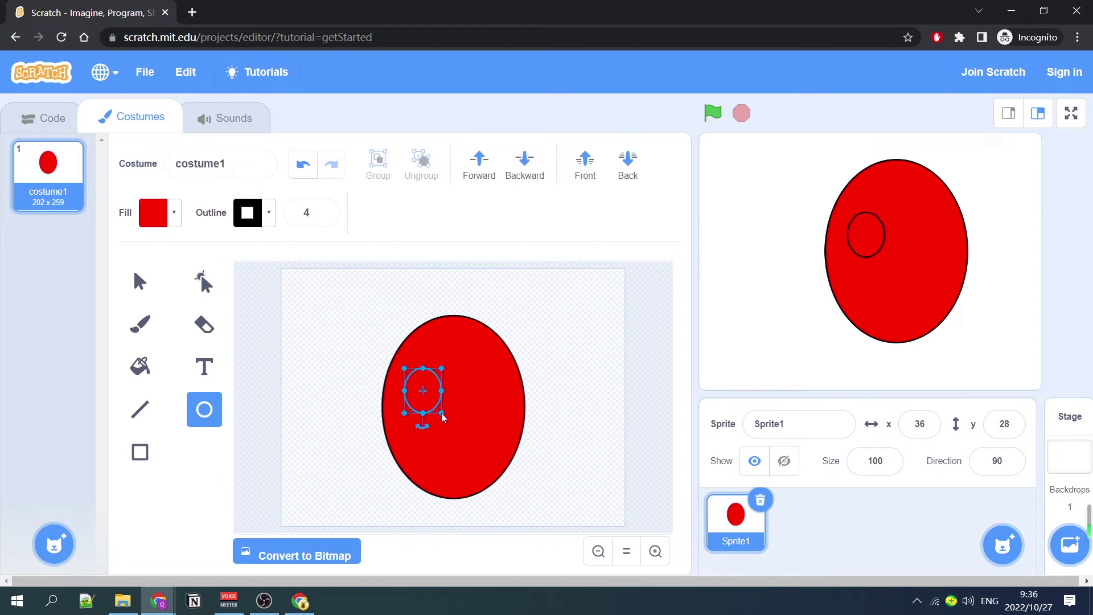
Fill the small oval inside the large red oval with solid black by setting its brightness to 0.
left_click(174, 213)
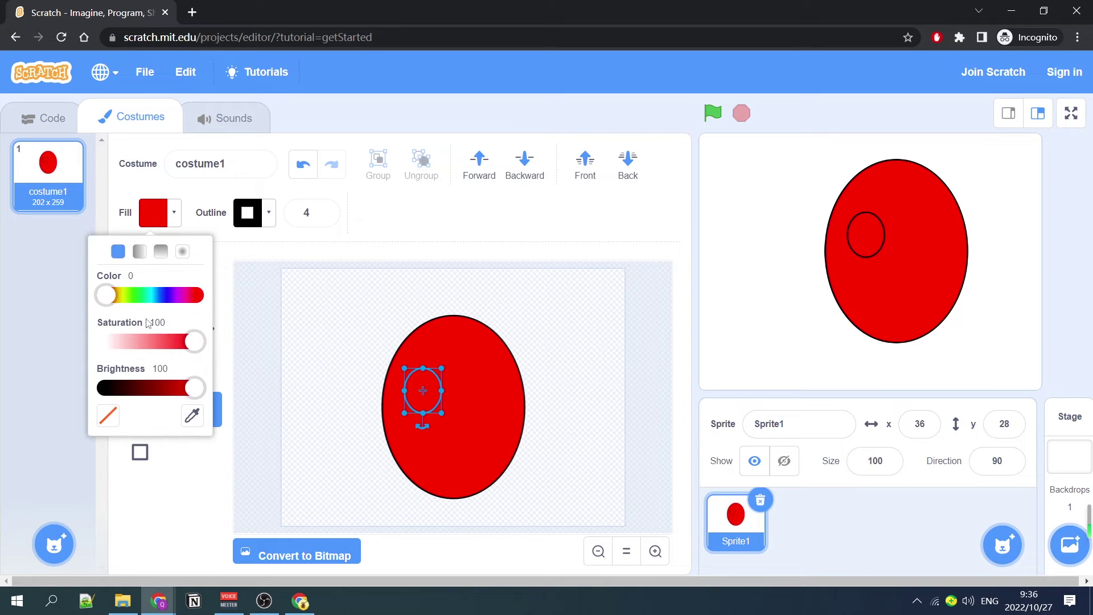
left_click_drag(194, 388, 94, 391)
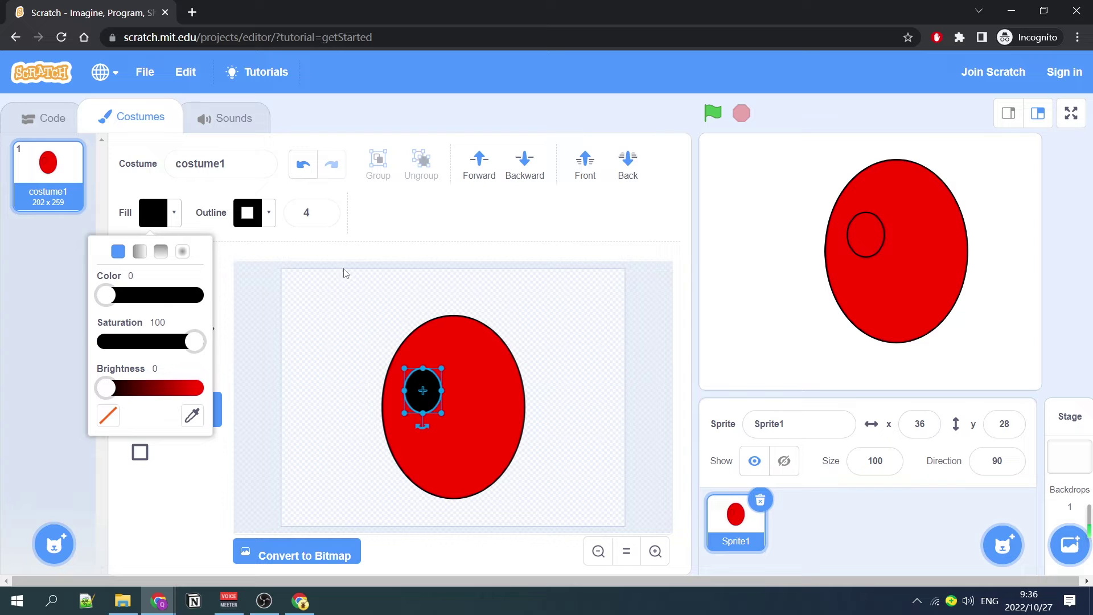
left_click(345, 251)
Reshape the small black oval into a pointed, slanted eye by moving its curve points, and scale it down slightly.
left_click(204, 282)
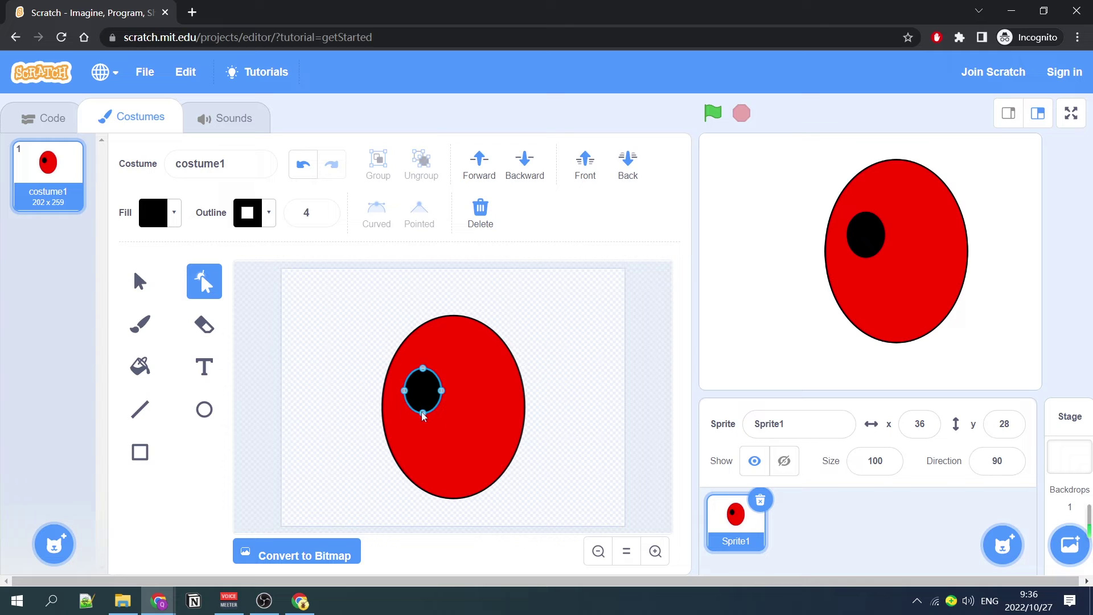
left_click_drag(423, 414, 425, 437)
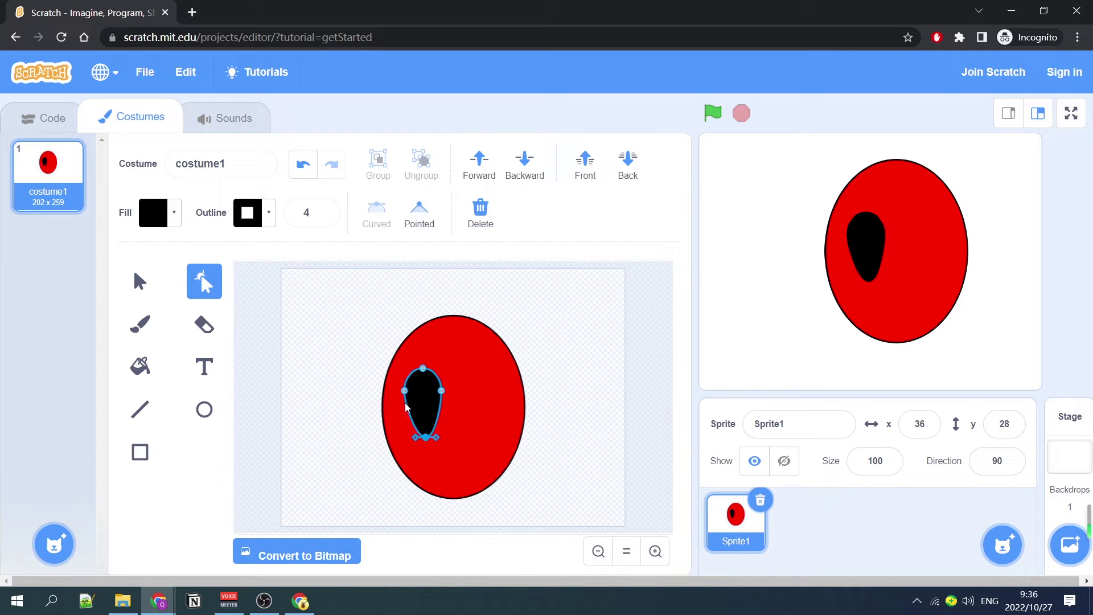
left_click_drag(404, 391, 434, 355)
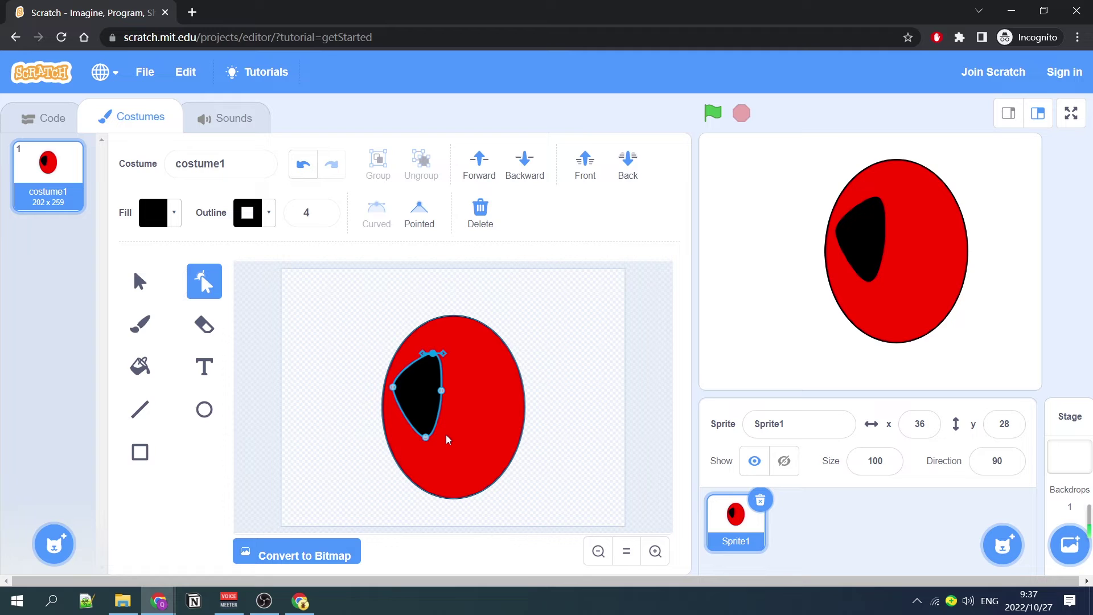
left_click_drag(393, 387, 393, 378)
key("s")
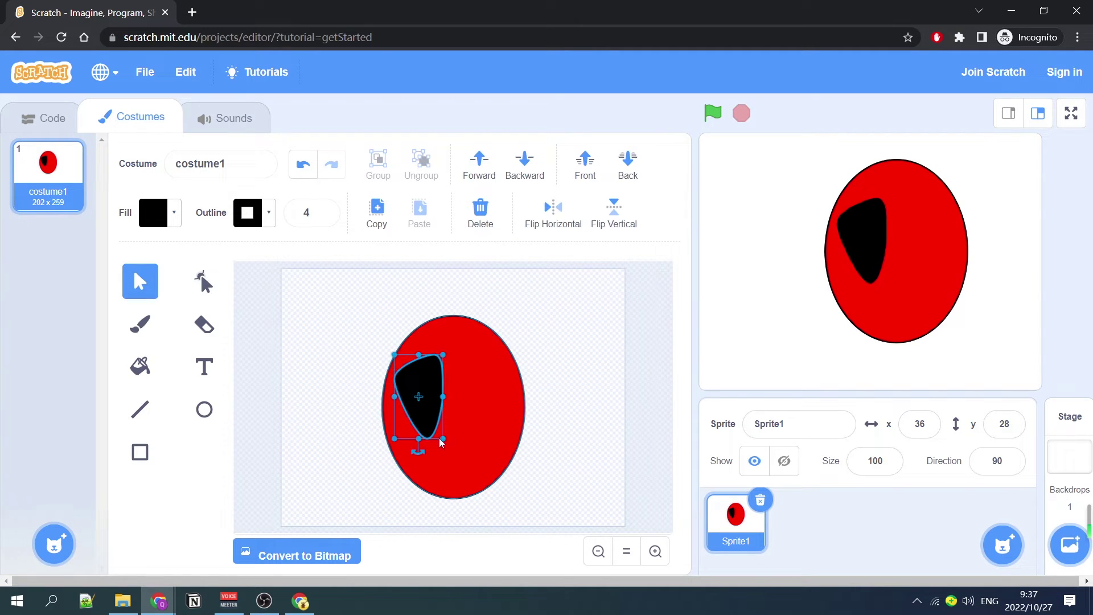
left_click_drag(444, 440, 423, 402)
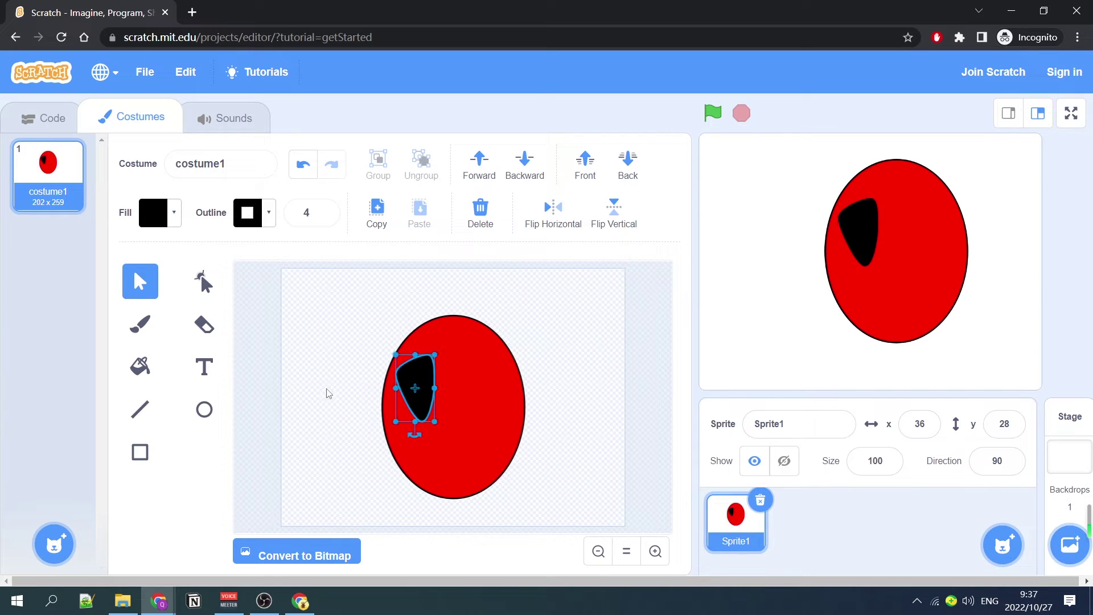
Draw a small oval pupil inside the black eye and fill it white, with saturation 0 and brightness 100.
left_click(204, 411)
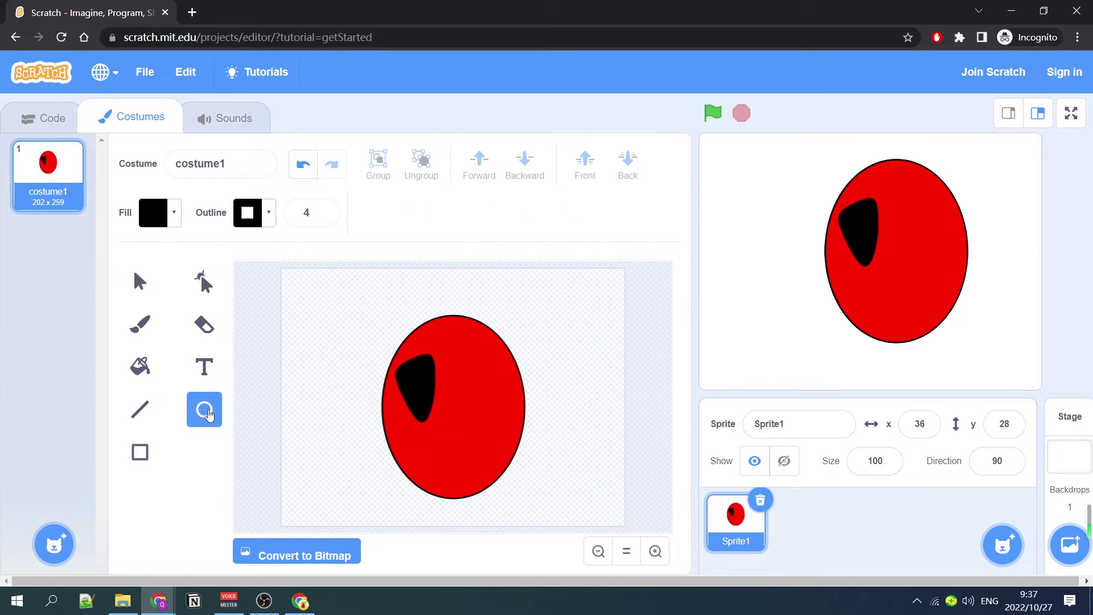
left_click(176, 214)
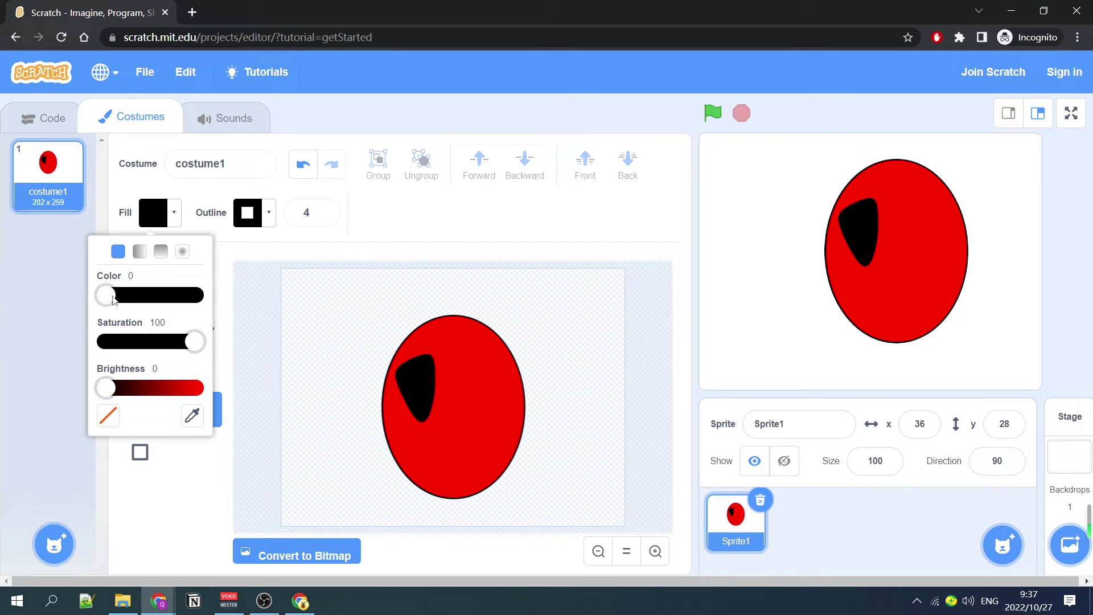
left_click_drag(106, 388, 224, 396)
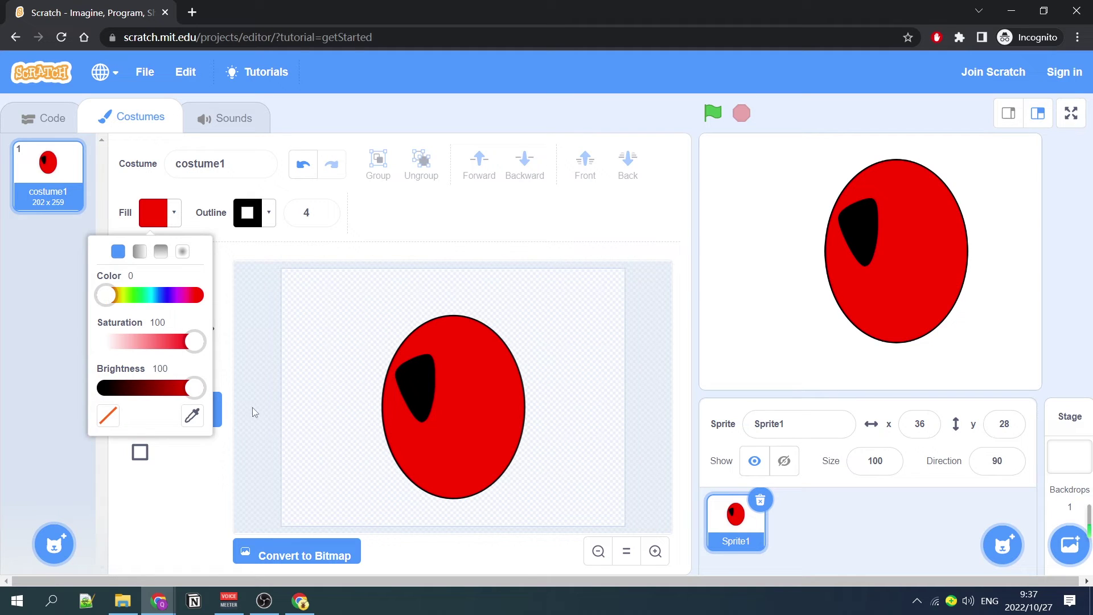
left_click(415, 374)
left_click_drag(412, 377, 419, 384)
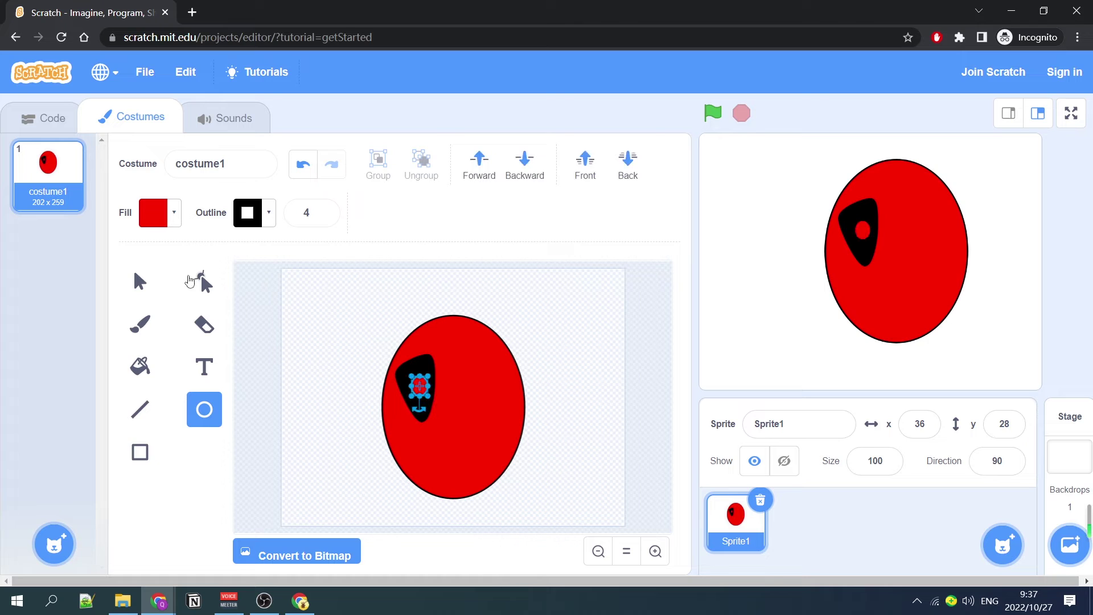
left_click(175, 214)
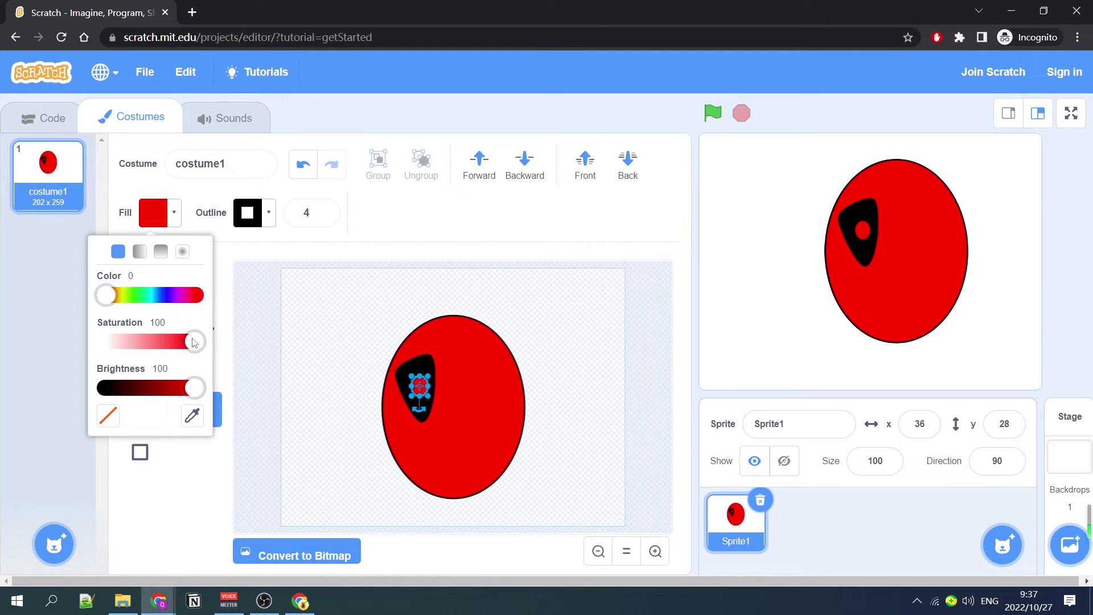
left_click_drag(195, 341, 86, 343)
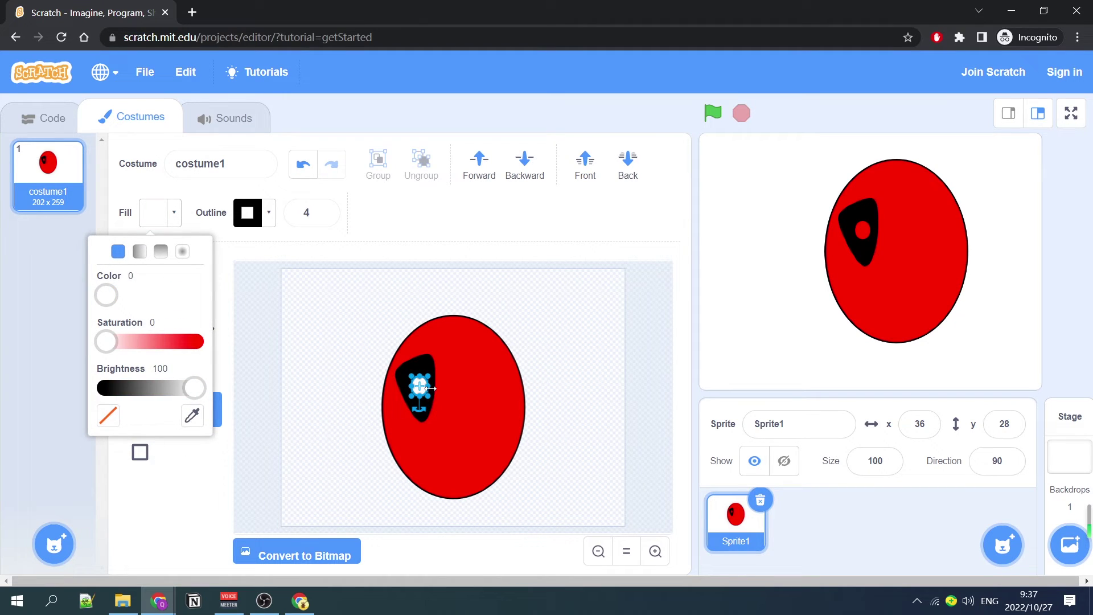
left_click(436, 405)
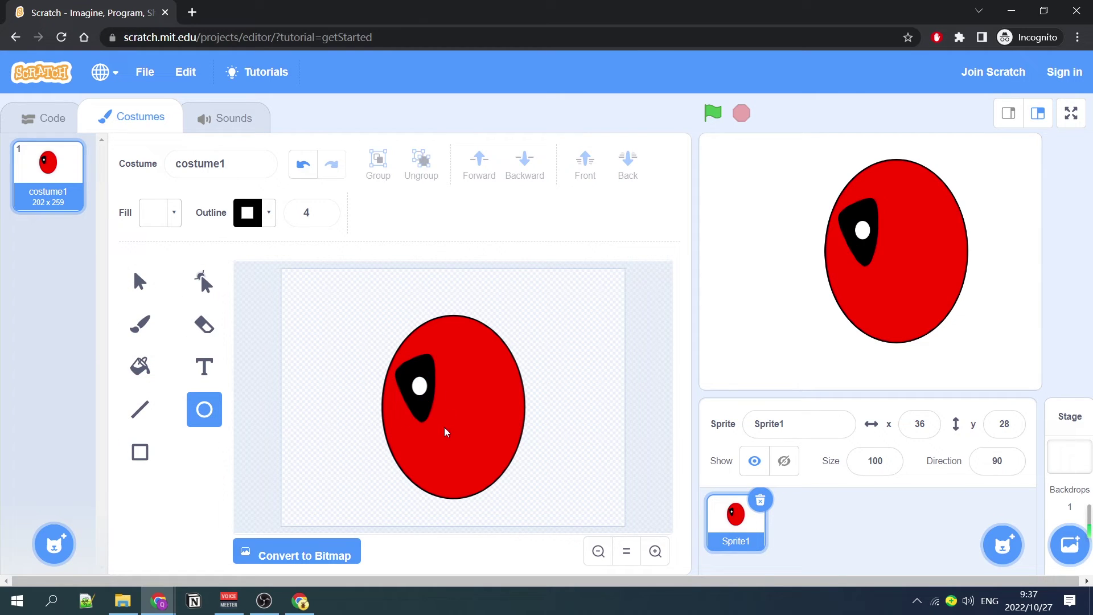
Reshape the large red oval into a head about 210 x 268 with a flatter top, raised sides and a narrow, lengthened chin.
left_click(205, 283)
left_click(448, 317)
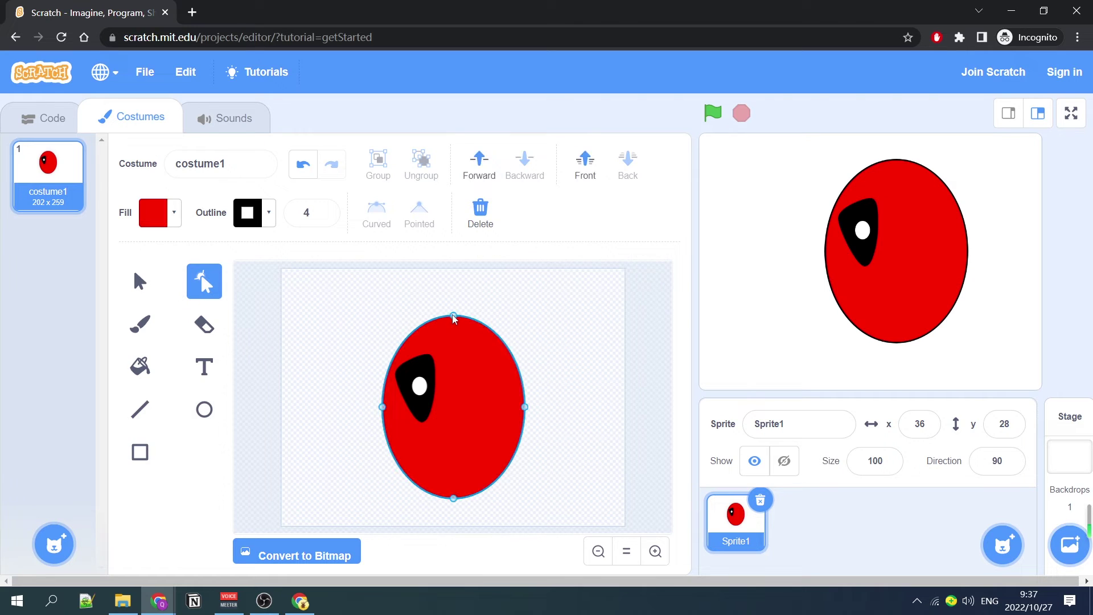
left_click_drag(450, 316, 452, 325)
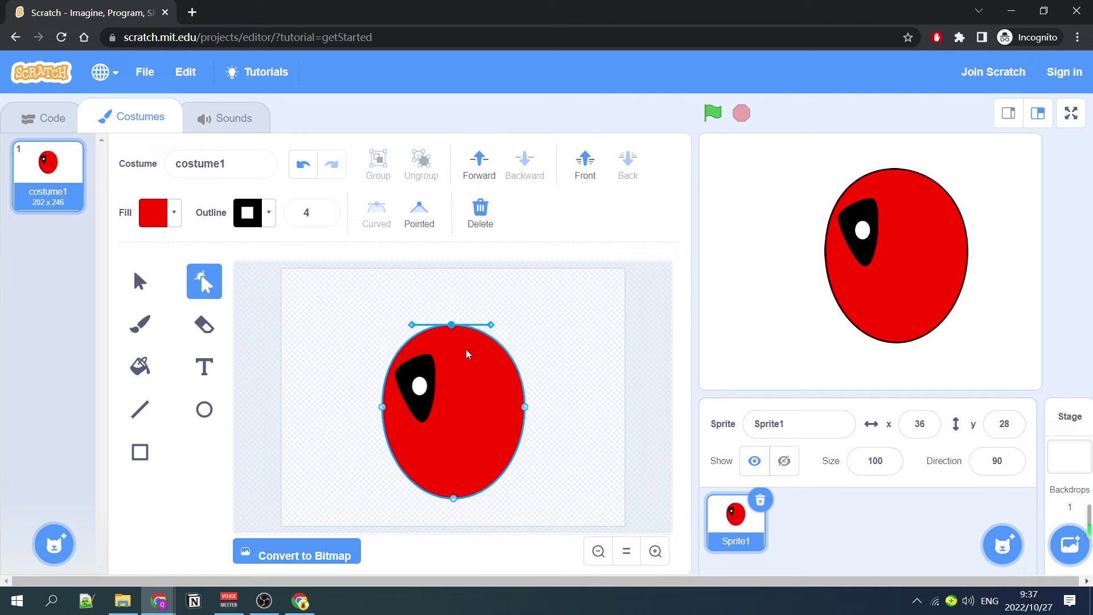
left_click_drag(526, 408, 527, 388)
left_click_drag(382, 407, 378, 384)
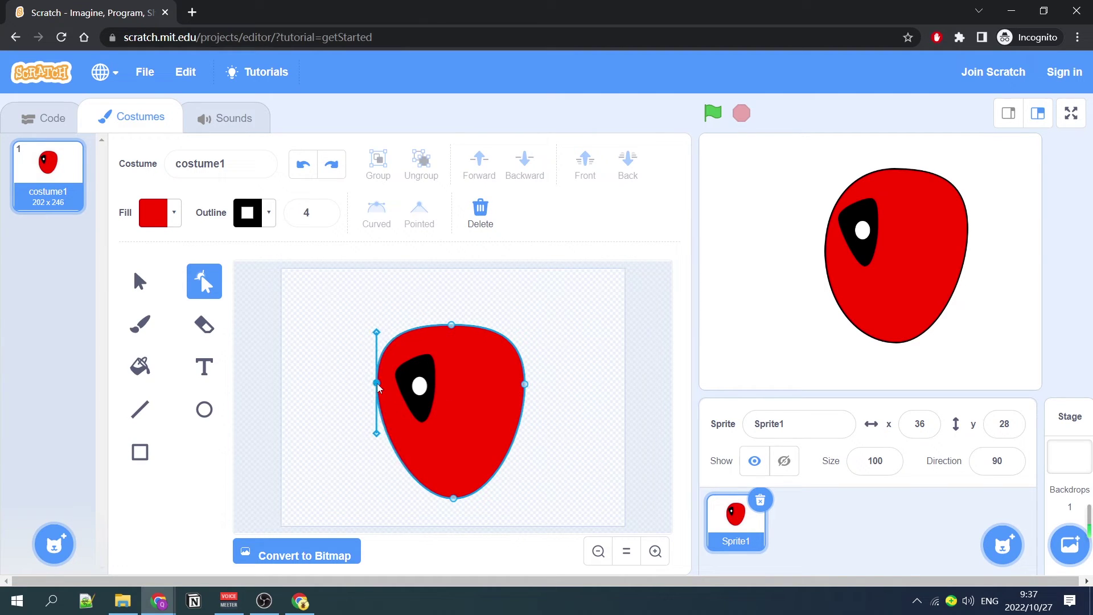
left_click_drag(451, 499, 454, 514)
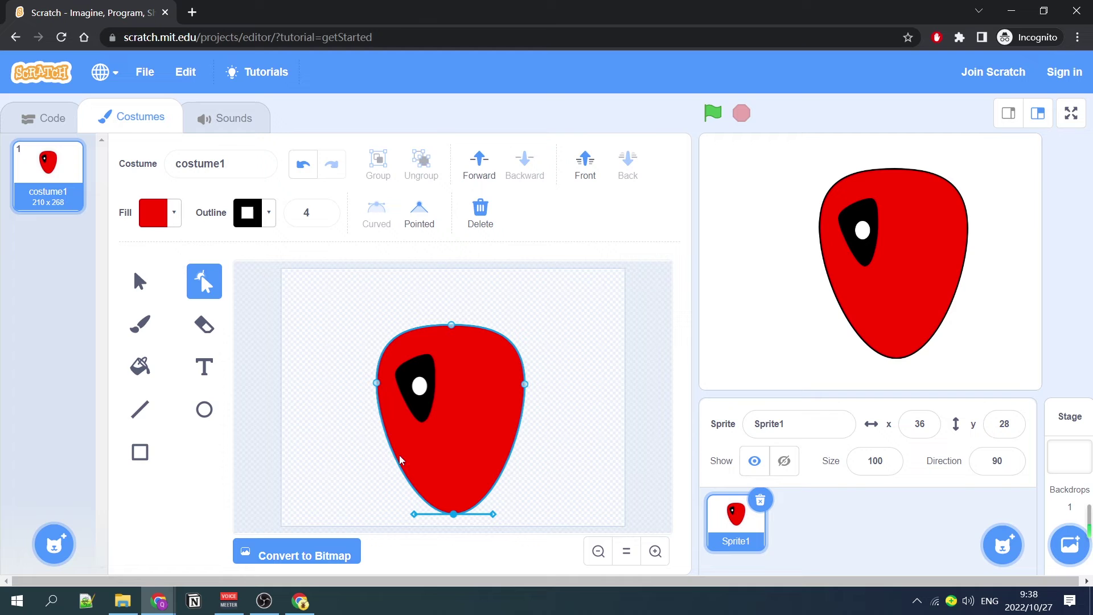
Reposition the red head, and group the black eye with its white pupil into a slightly larger eye in the head's upper left.
left_click(135, 285)
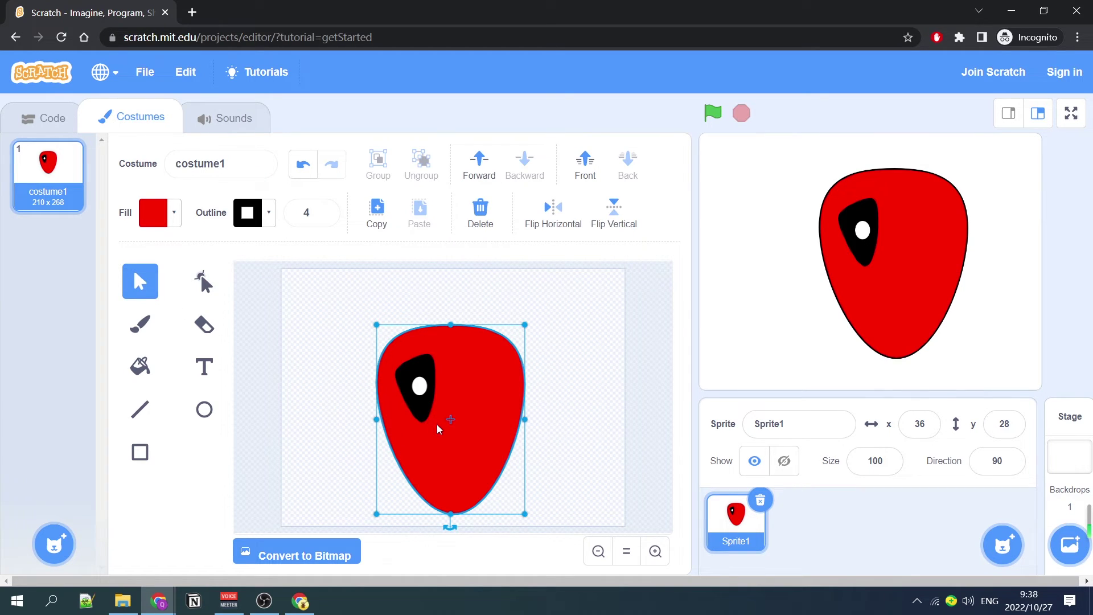
mouse_move(436, 425)
left_mouse_down()
mouse_move(421, 425)
mouse_move(446, 435)
left_mouse_up()
left_click(365, 332)
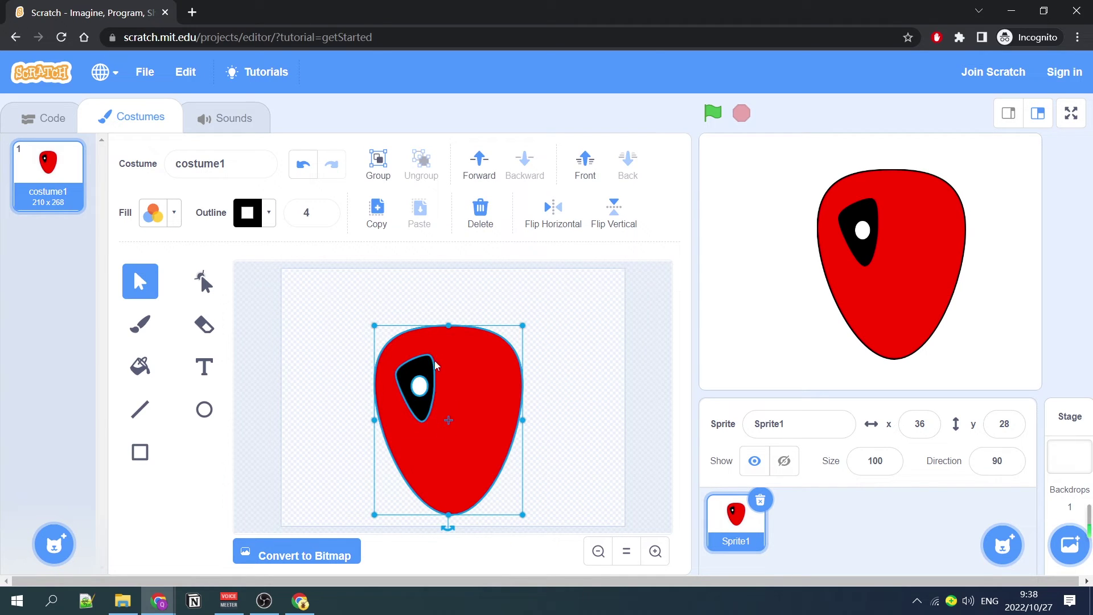
left_click(418, 387)
left_click(420, 389, "shift")
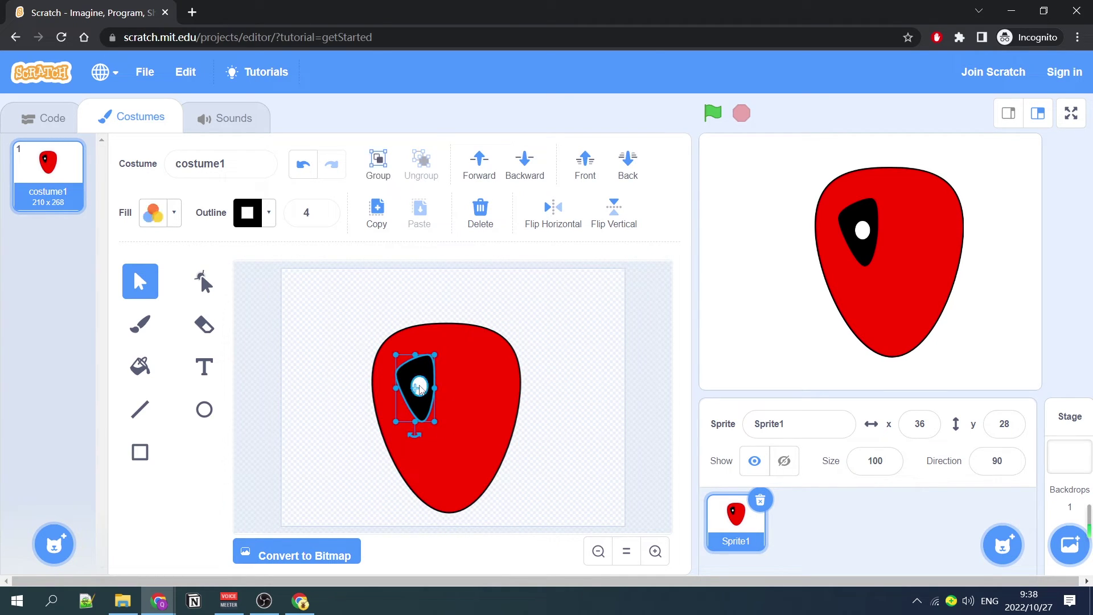
left_click(378, 164)
left_click_drag(431, 424, 419, 391)
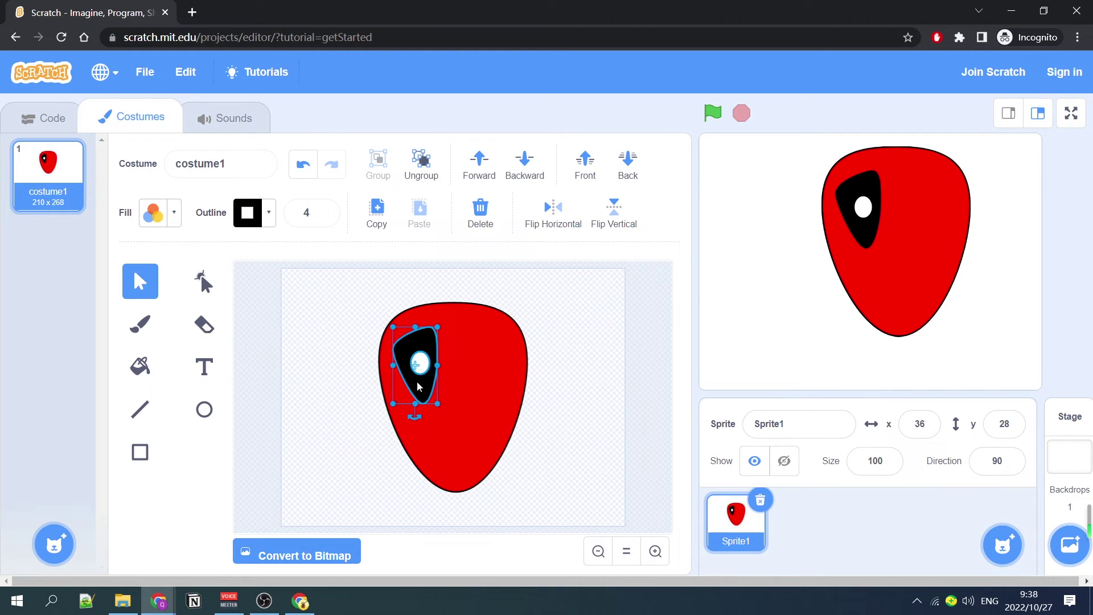
Duplicate the grouped eye, flip the copy horizontally and place it level with the original on the other side of the head.
left_click(379, 212)
left_click(419, 212)
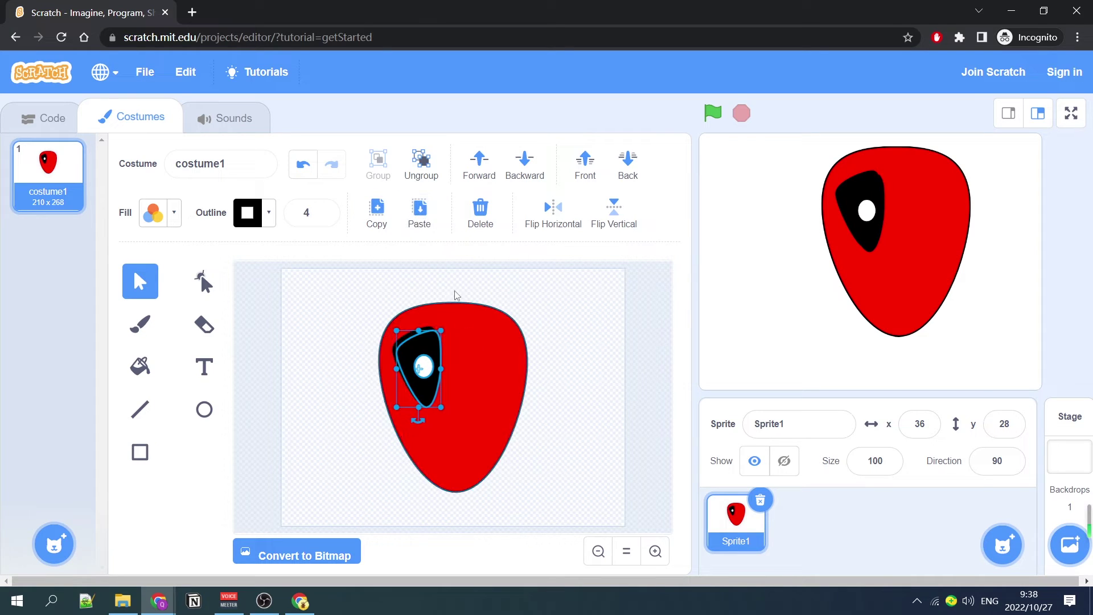
left_click(553, 211)
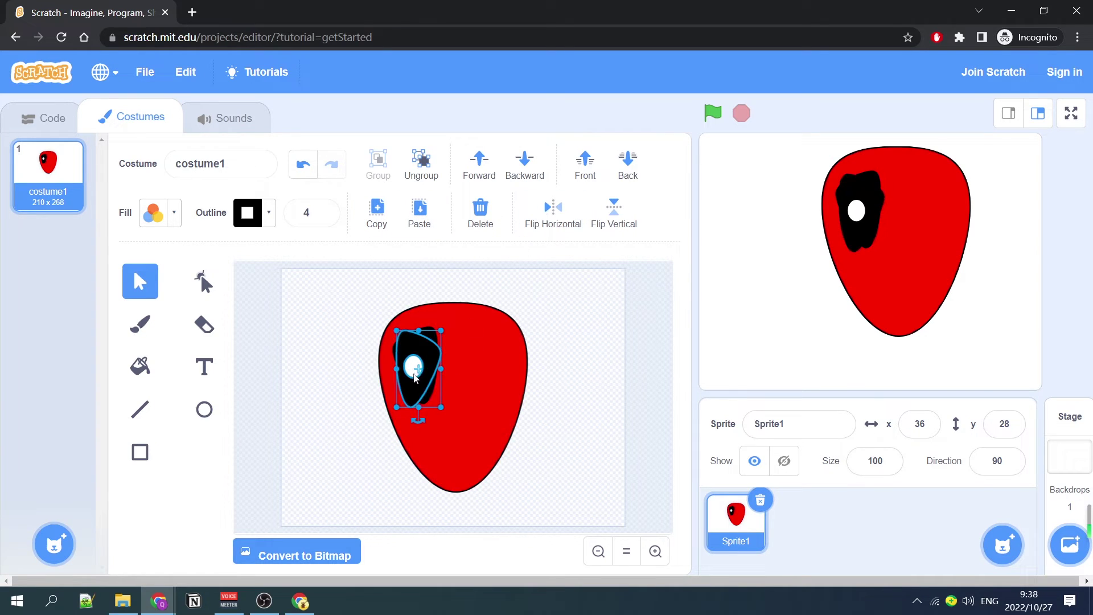
left_click_drag(415, 378, 482, 369)
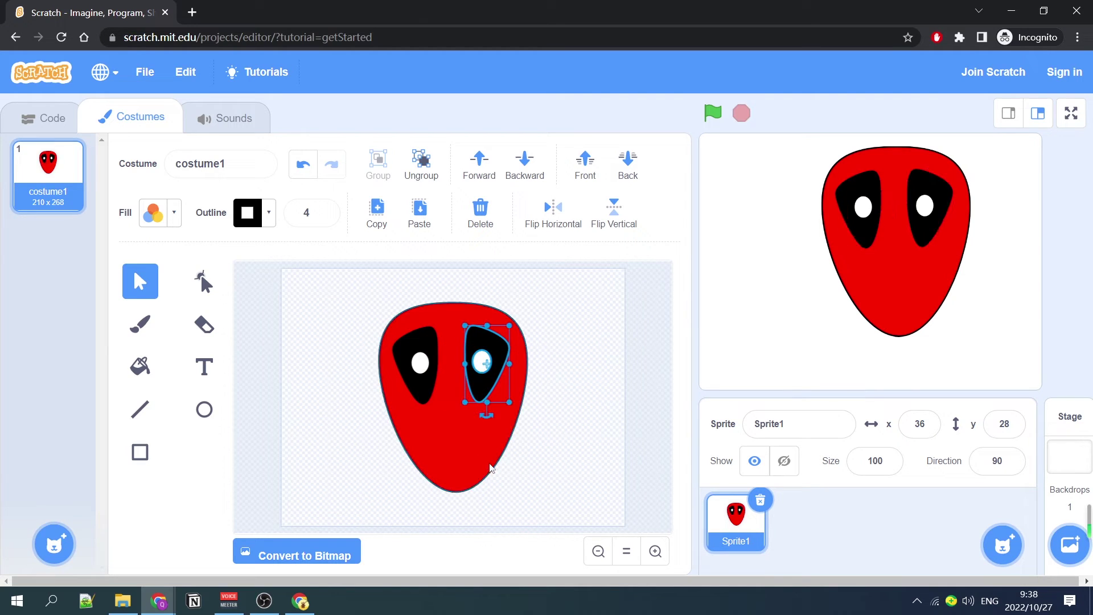
left_click(543, 463)
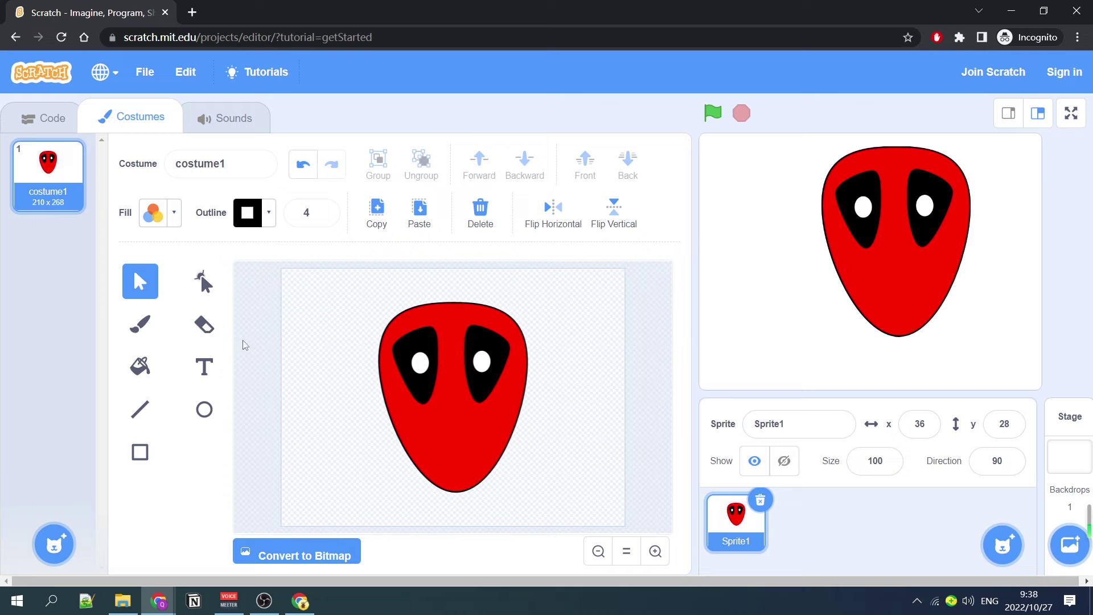
Draw a wide, flat oval mouth with a black outline in the lower part of the head and fill it white.
left_click(204, 411)
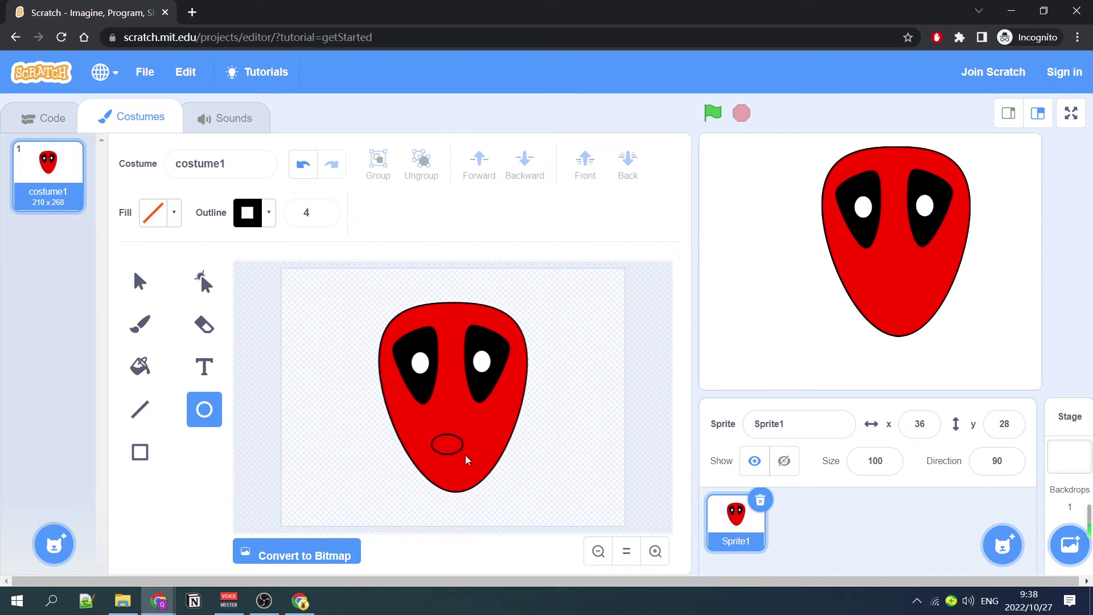
left_click_drag(466, 455, 478, 454)
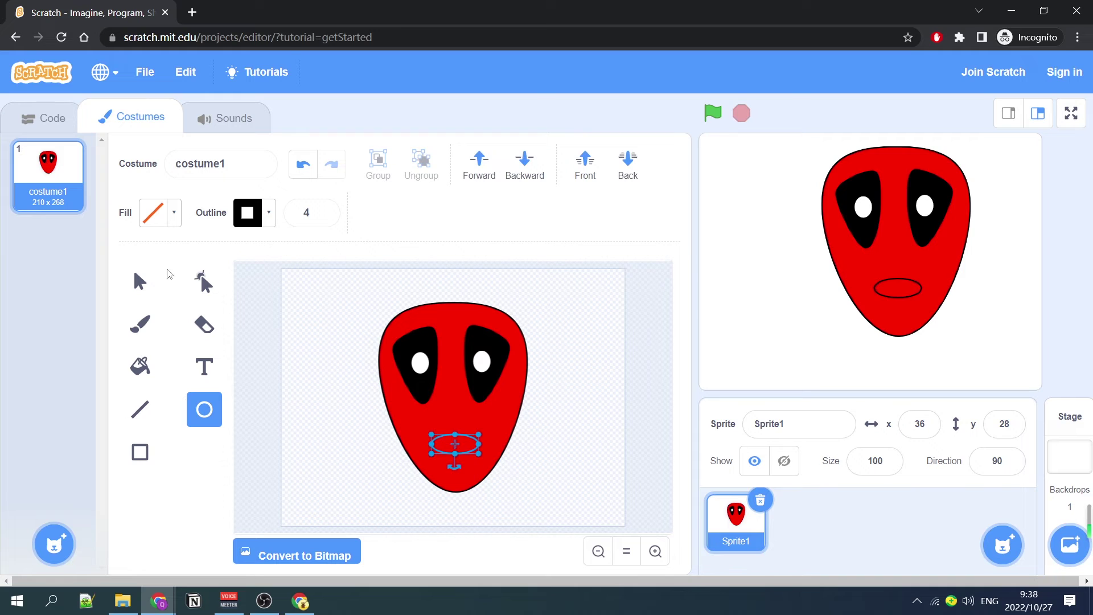
left_click(173, 214)
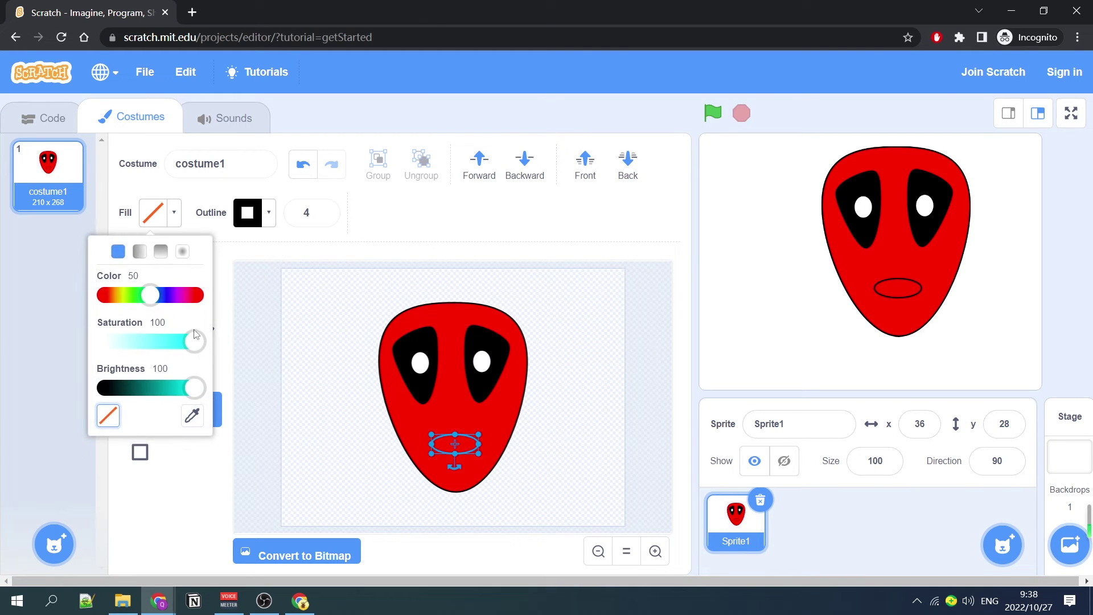
left_click_drag(194, 341, 87, 348)
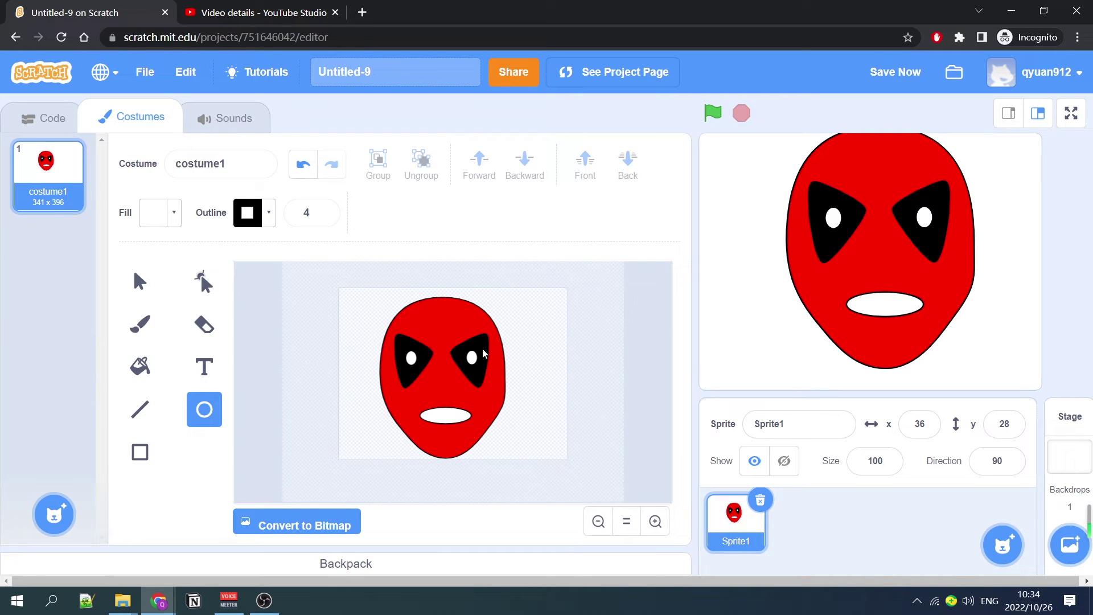
Rename the sprite Deadpool.
left_click(794, 426)
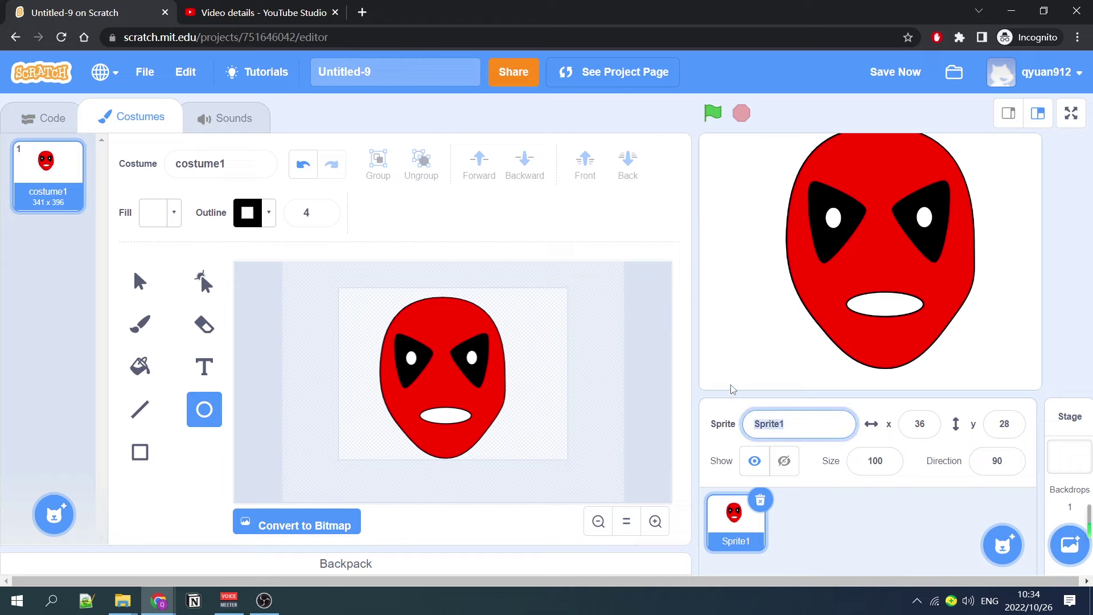
type("Deadpool")
key("Return")
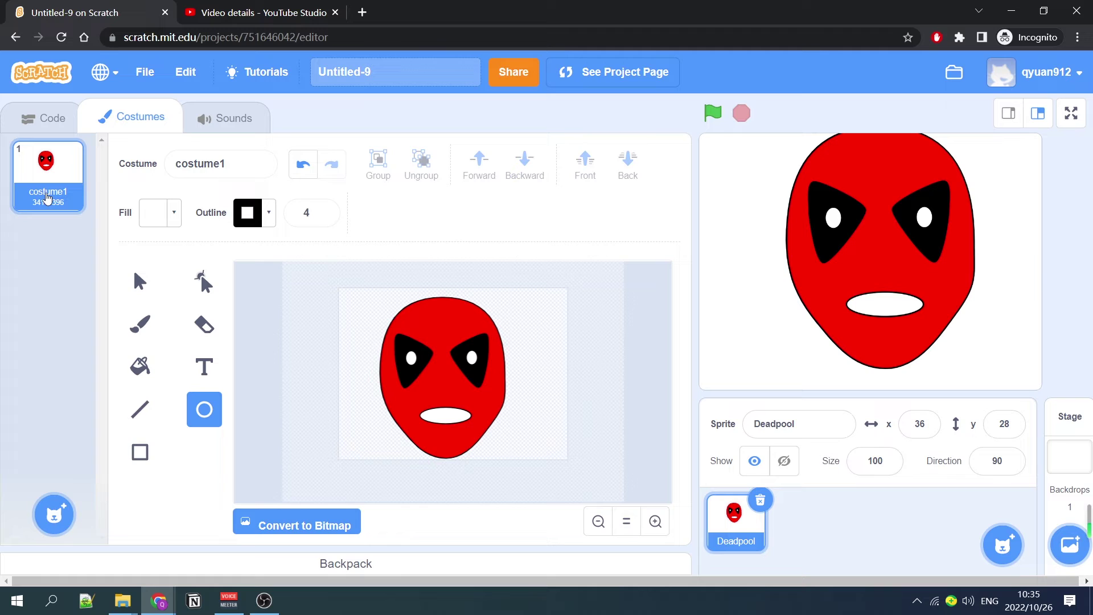
Rename the costume speak1 and duplicate it.
left_click(198, 165)
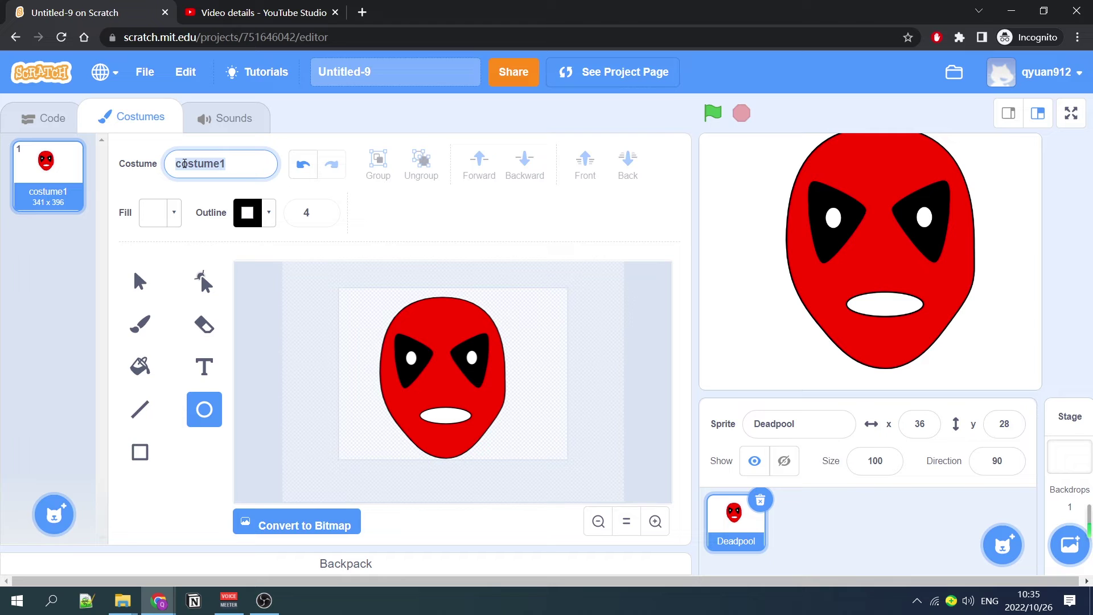
type("speak1")
left_click(43, 283)
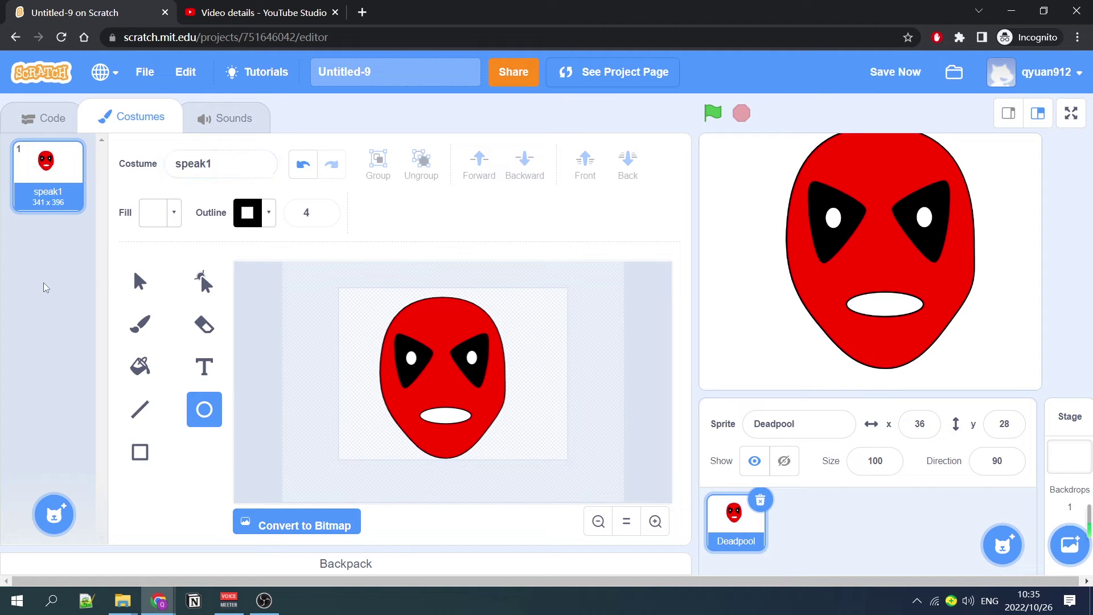
right_click(46, 198)
left_click(55, 213)
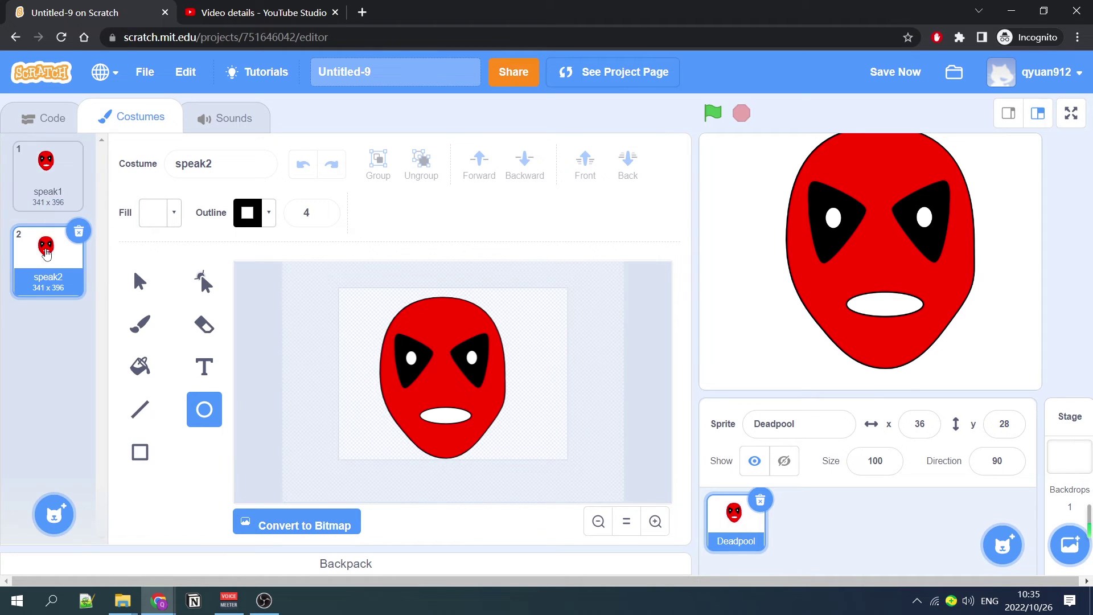
Reshape the white mouth in the speak2 costume into a taller, narrower rounded opening.
left_click(142, 285)
left_click(439, 418)
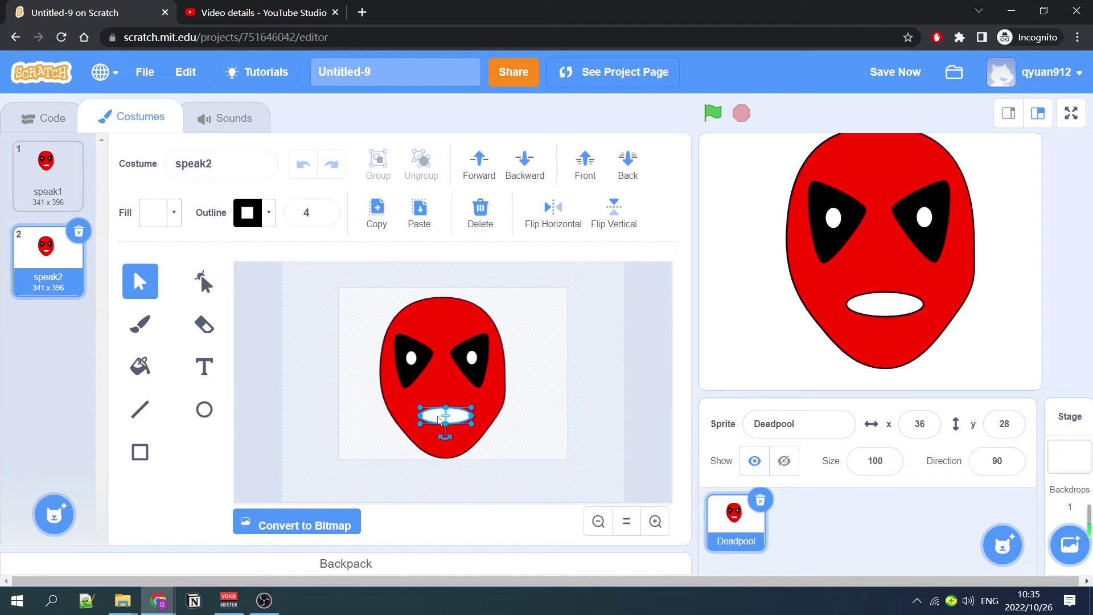
mouse_move(442, 408)
left_mouse_down()
mouse_move(445, 399)
mouse_move(462, 412)
left_mouse_up()
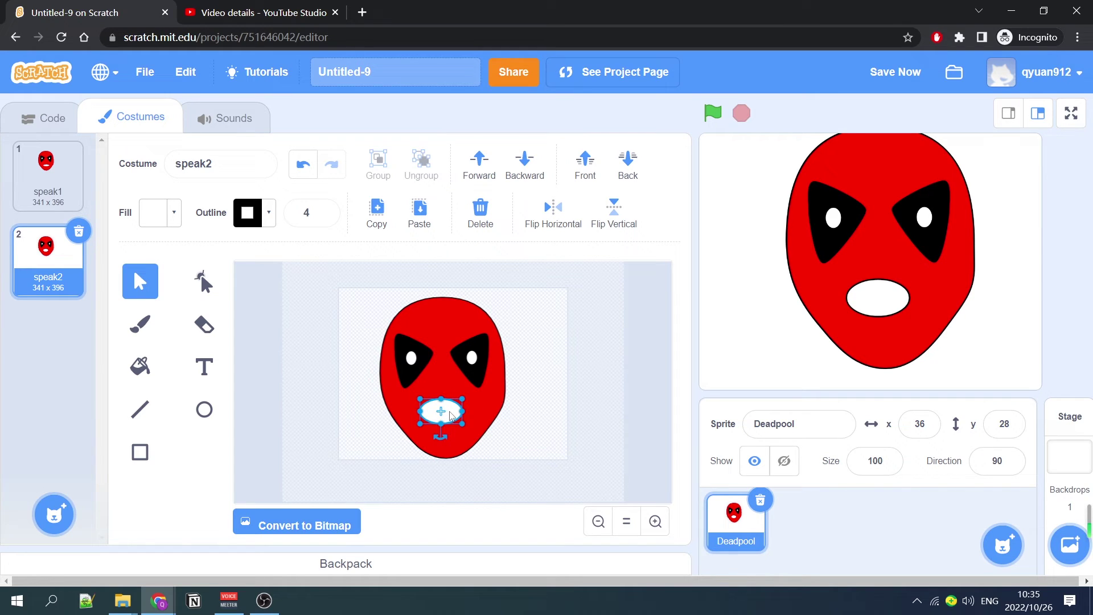
key("ctrl+z")
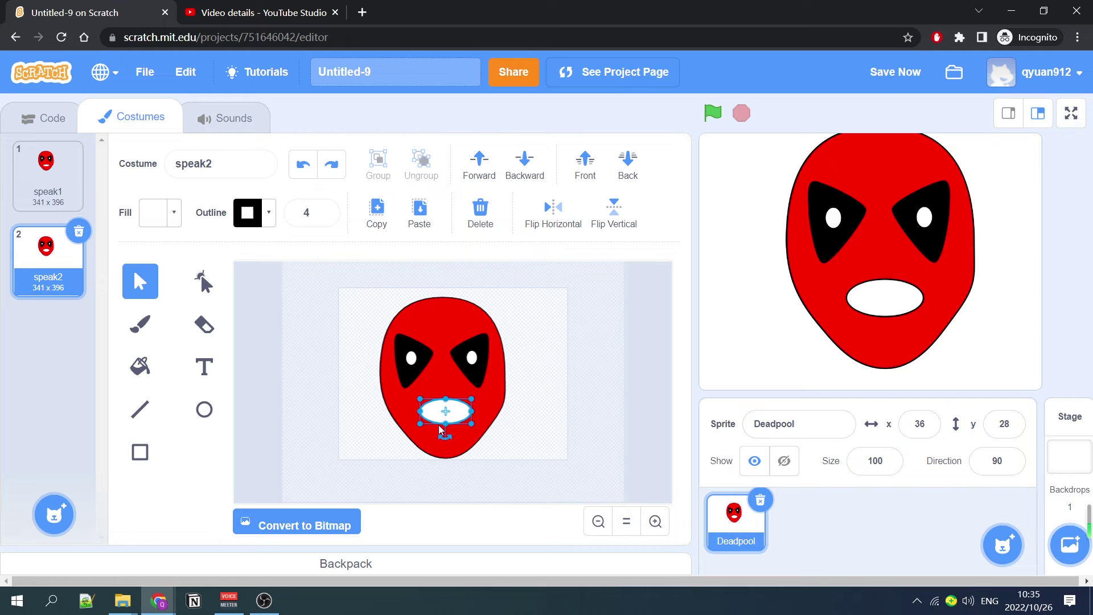
left_click(204, 284)
left_click_drag(418, 411, 459, 415)
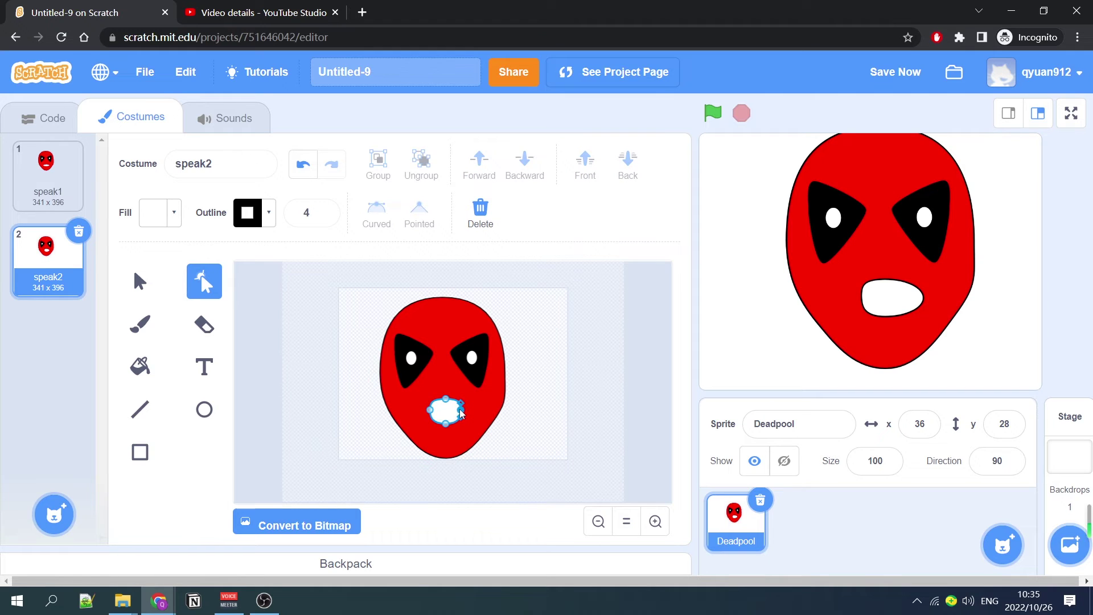
left_click(450, 470)
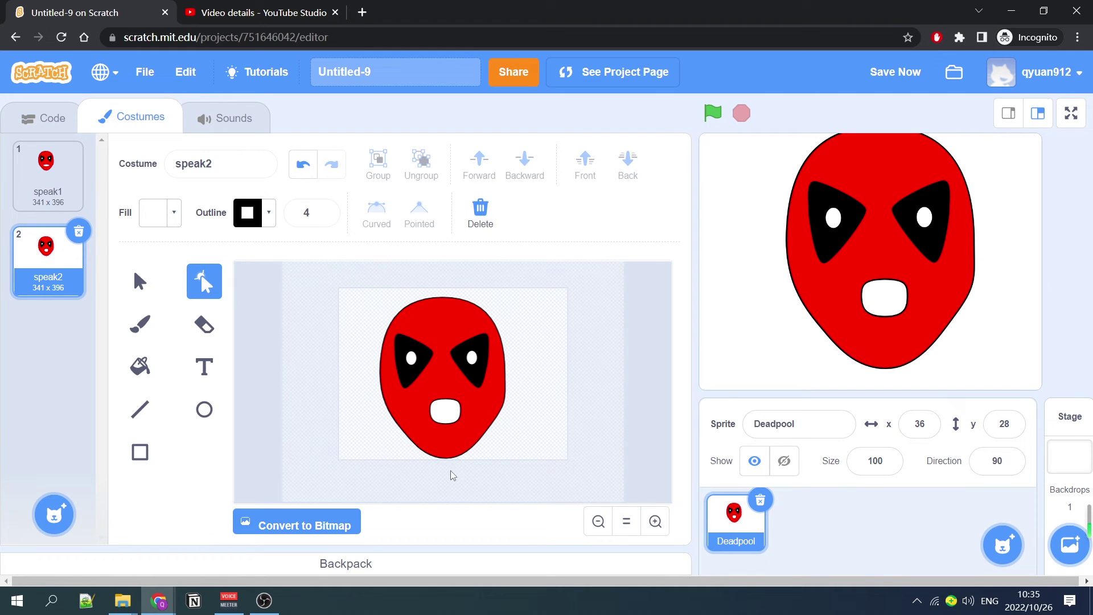
Switch back and forth between the speak1 and speak2 costumes to check the mouth movement.
left_click(42, 185)
left_click(45, 239)
left_click(46, 197)
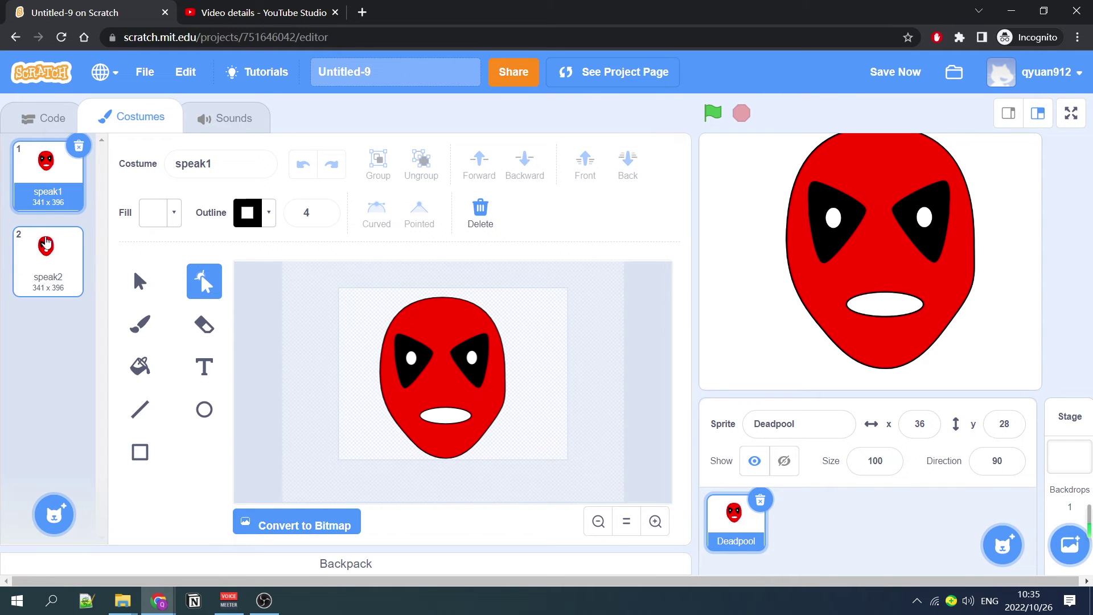
left_click(46, 243)
left_click(40, 210)
left_click(45, 242)
left_click(47, 194)
left_click(45, 263)
left_click(46, 205)
left_click(41, 256)
left_click(45, 245)
left_click(36, 185)
left_click(43, 234)
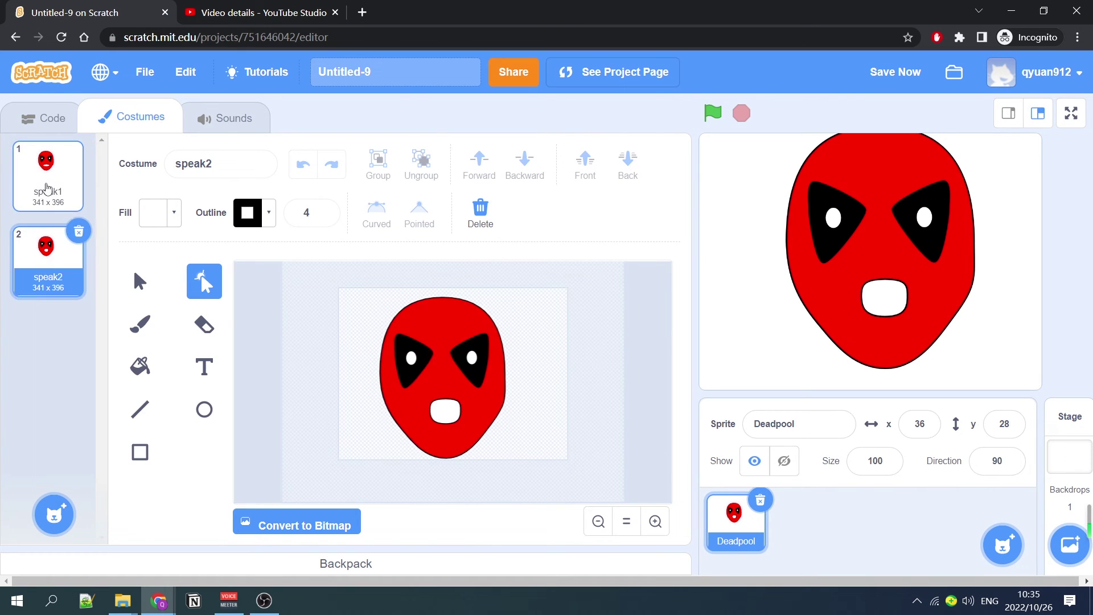
left_click(46, 173)
left_click(46, 251)
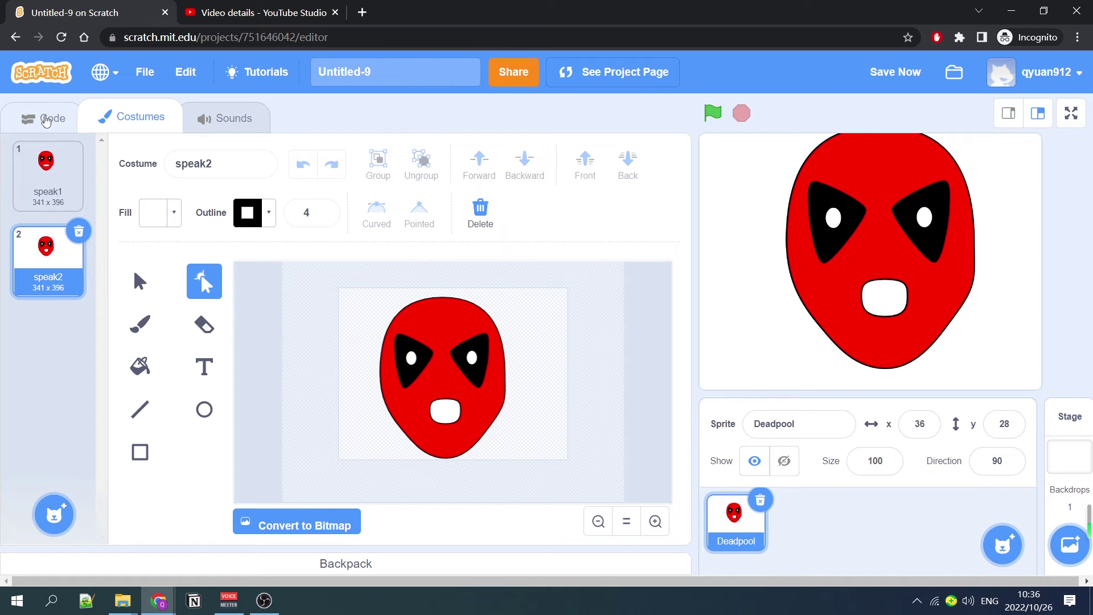
Build a repeat 10 loop containing a next costume block in the sprite's code and run it.
left_click(46, 119)
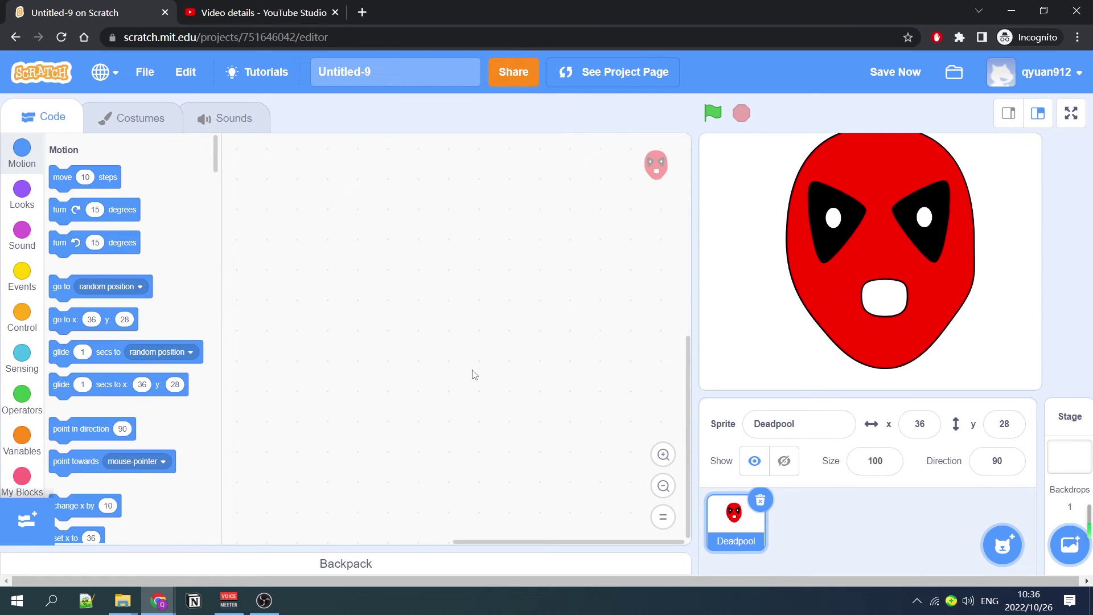
left_click(23, 316)
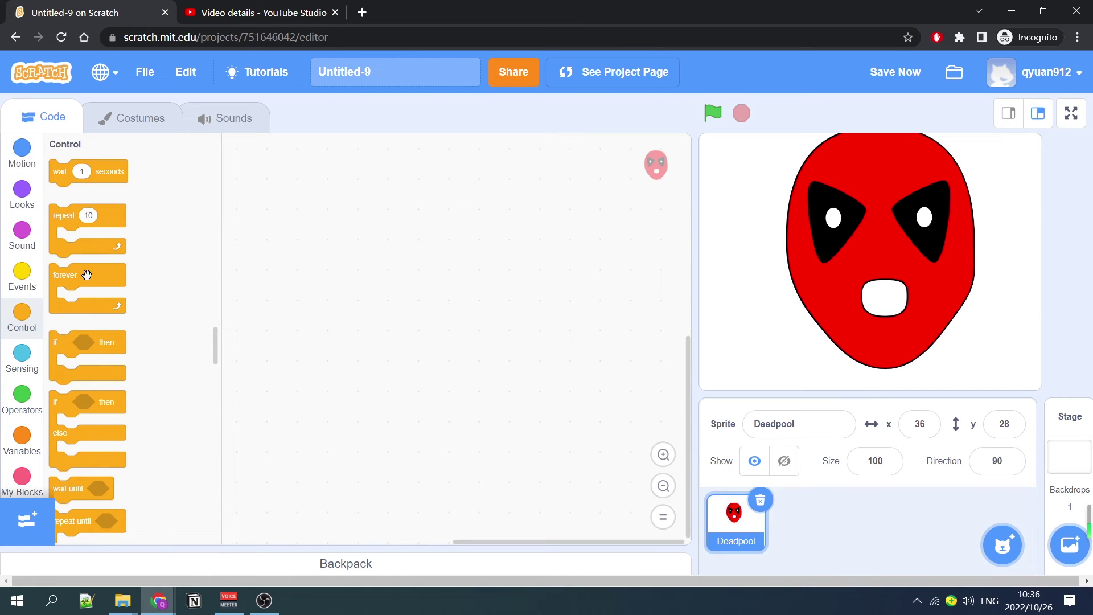
left_click_drag(72, 223, 432, 285)
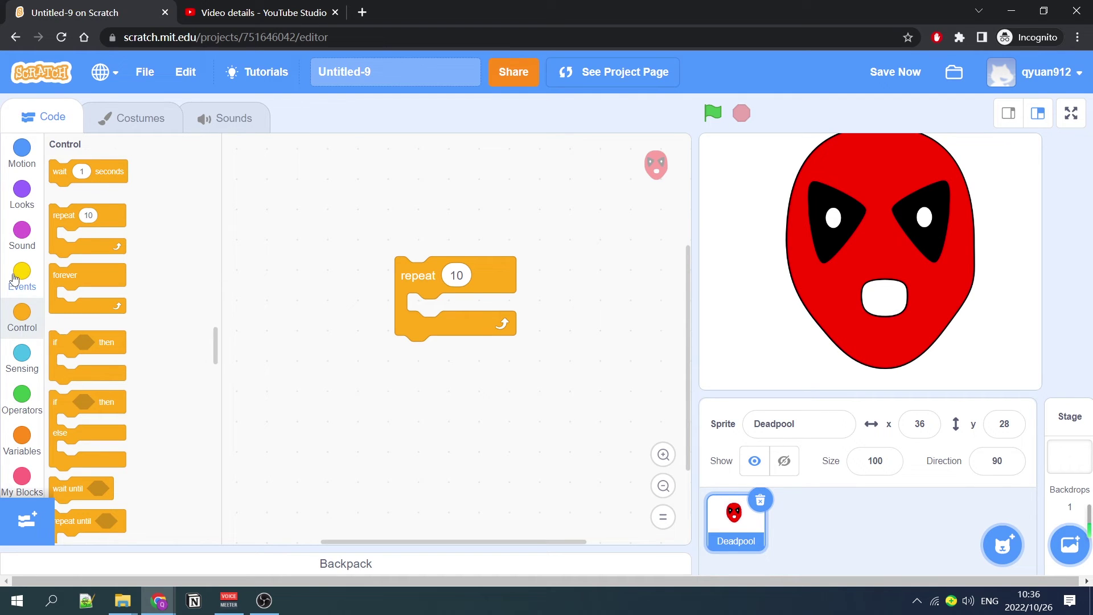
left_click(17, 204)
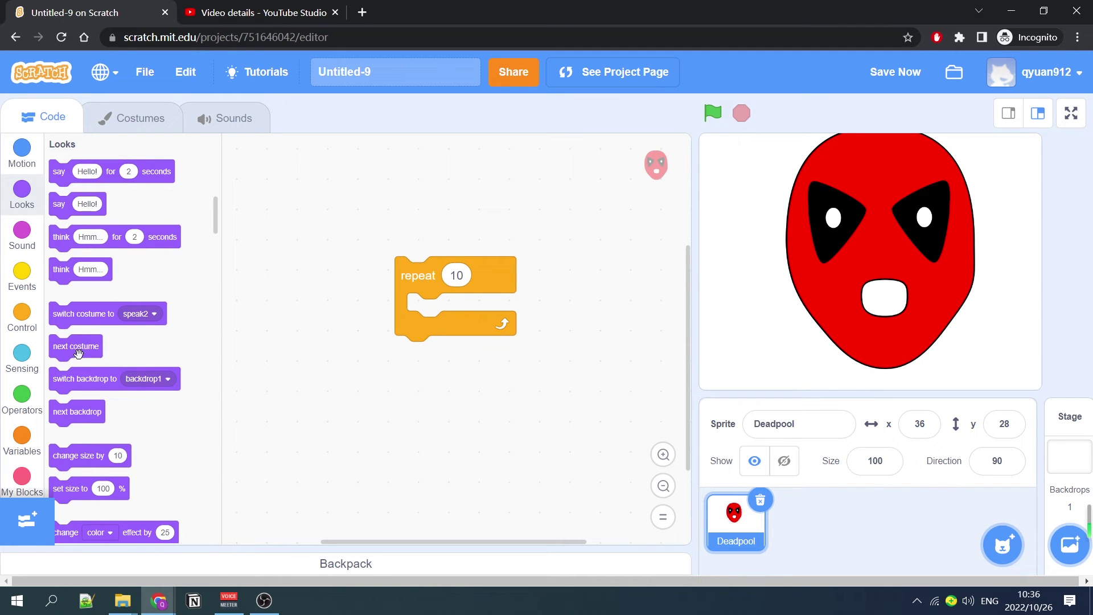
left_click_drag(78, 354, 447, 315)
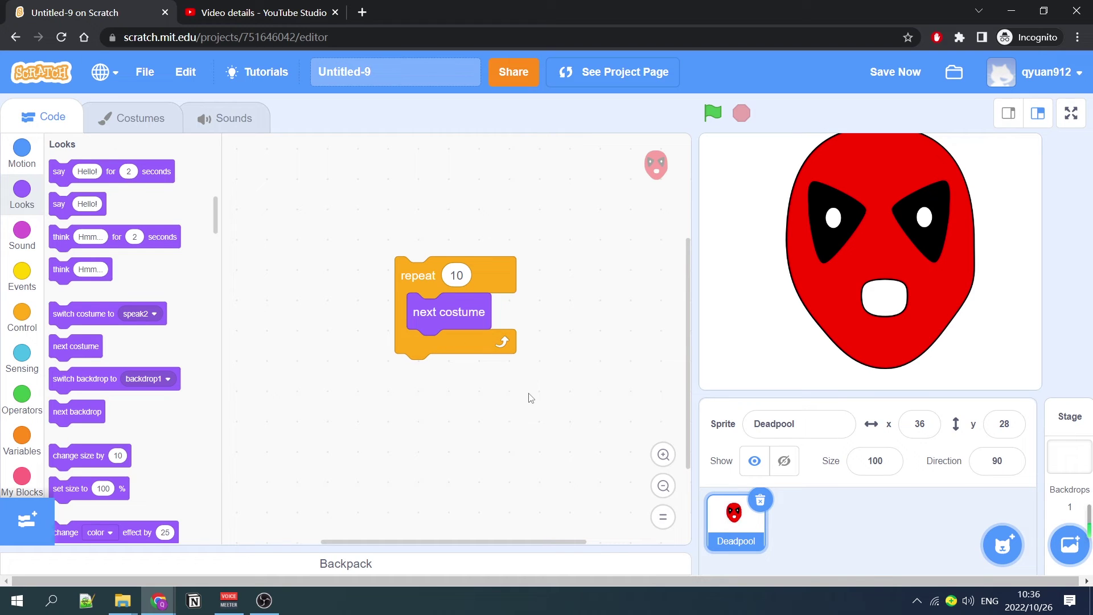
left_click(422, 279)
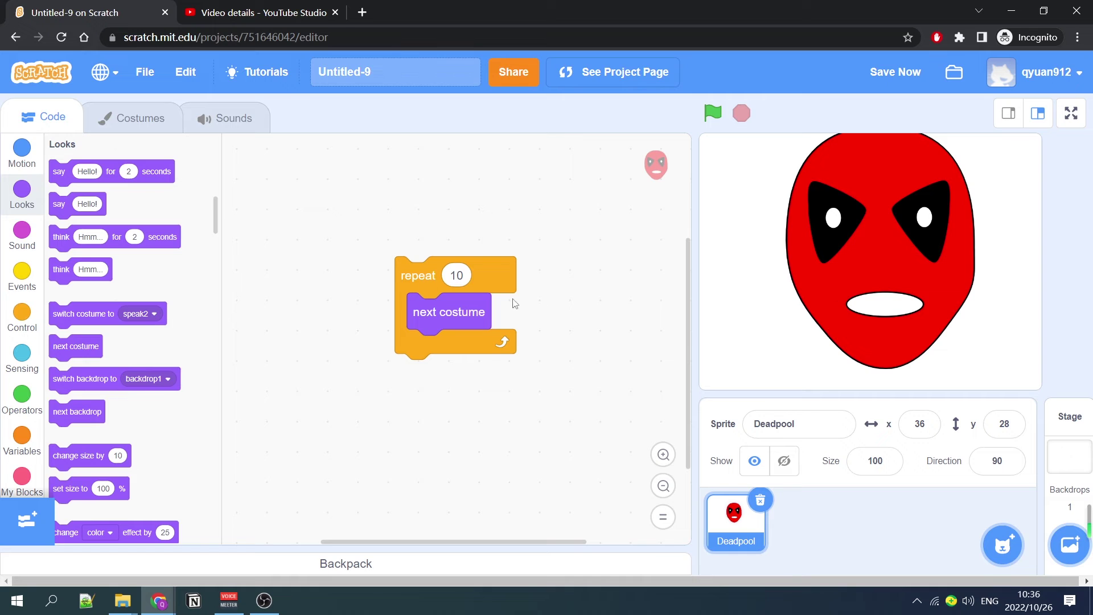
left_click(420, 278)
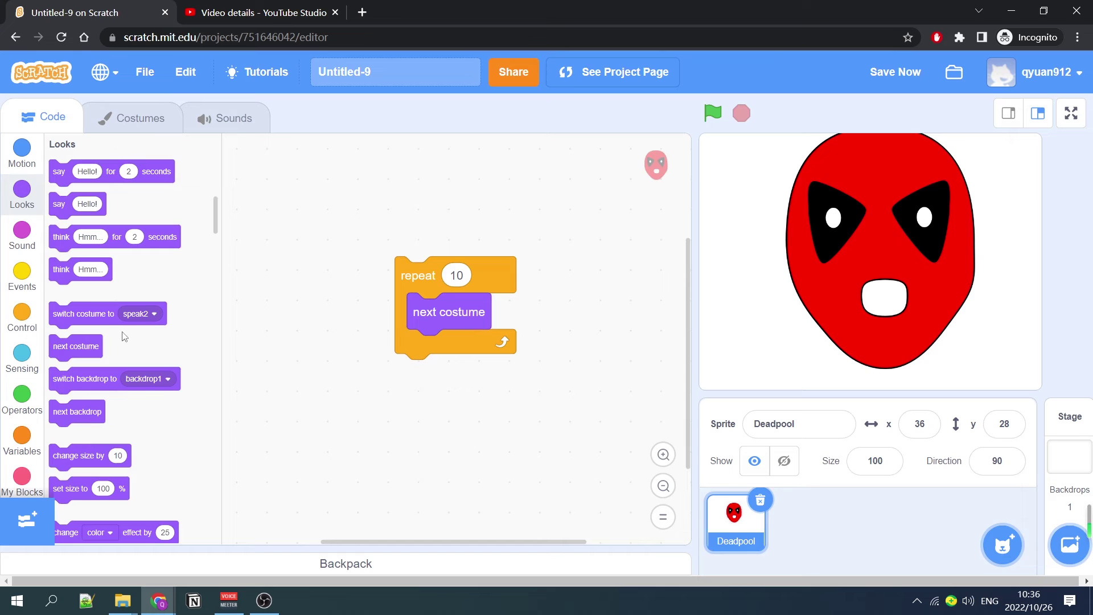
Add a wait of 0.1 seconds after next costume inside the repeat loop and run the loop.
left_click(28, 323)
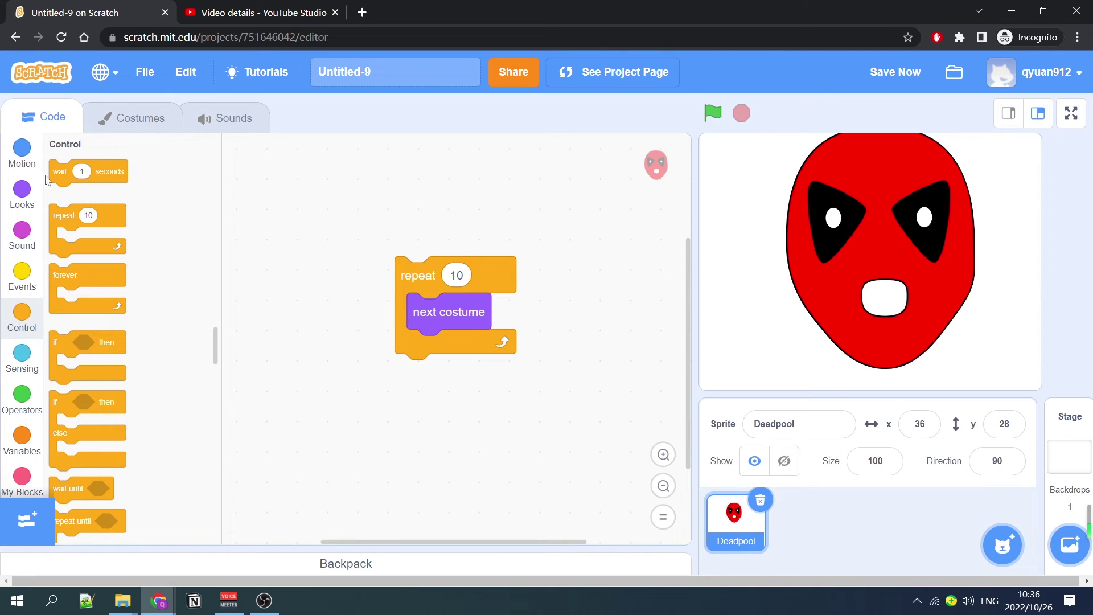
left_click_drag(66, 176, 425, 347)
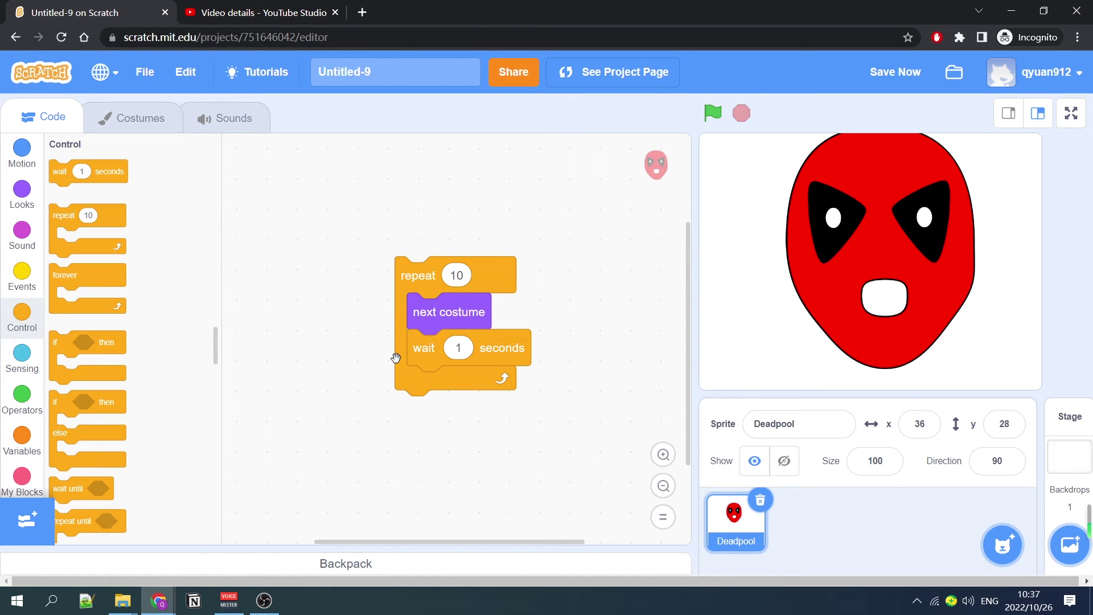
left_click(463, 349)
type("0.1")
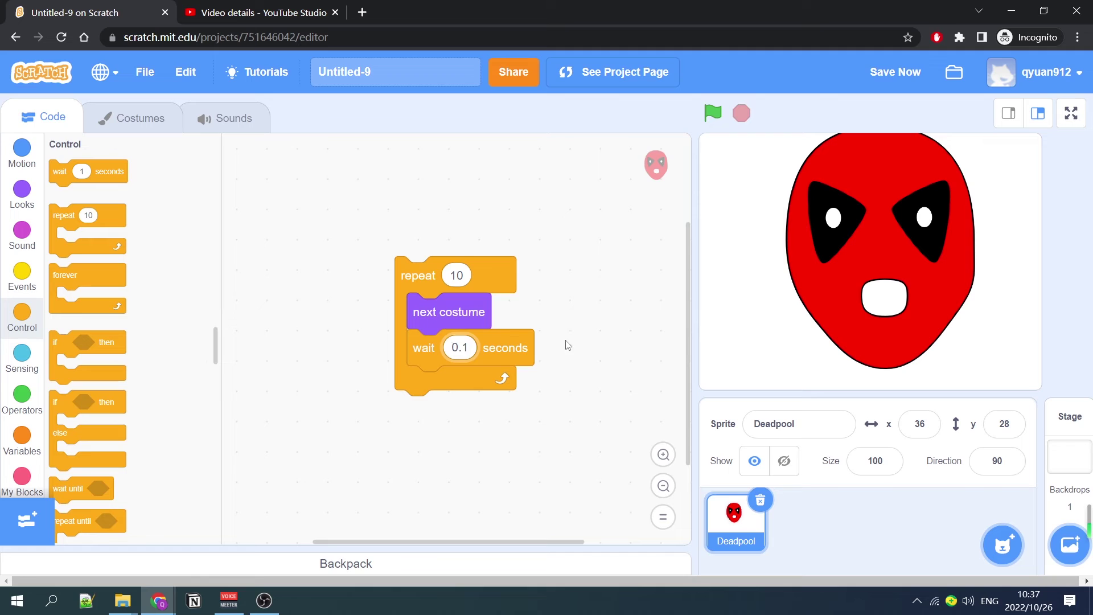
left_click(587, 390)
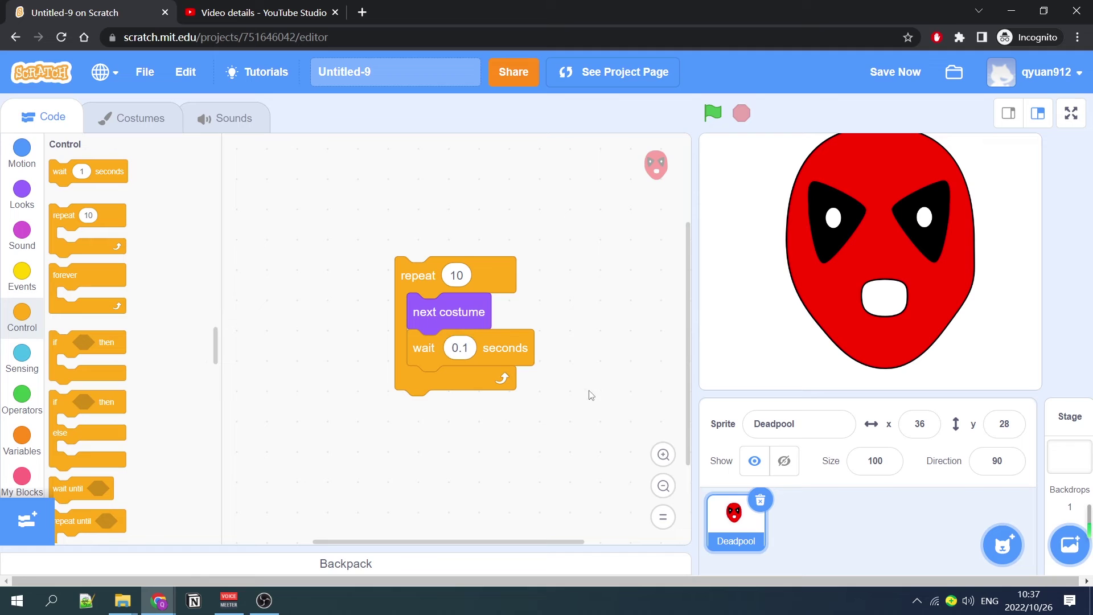
left_click(475, 277)
Set the Deadpool sprite's size to 50 and test the costume loop.
double_click(886, 465)
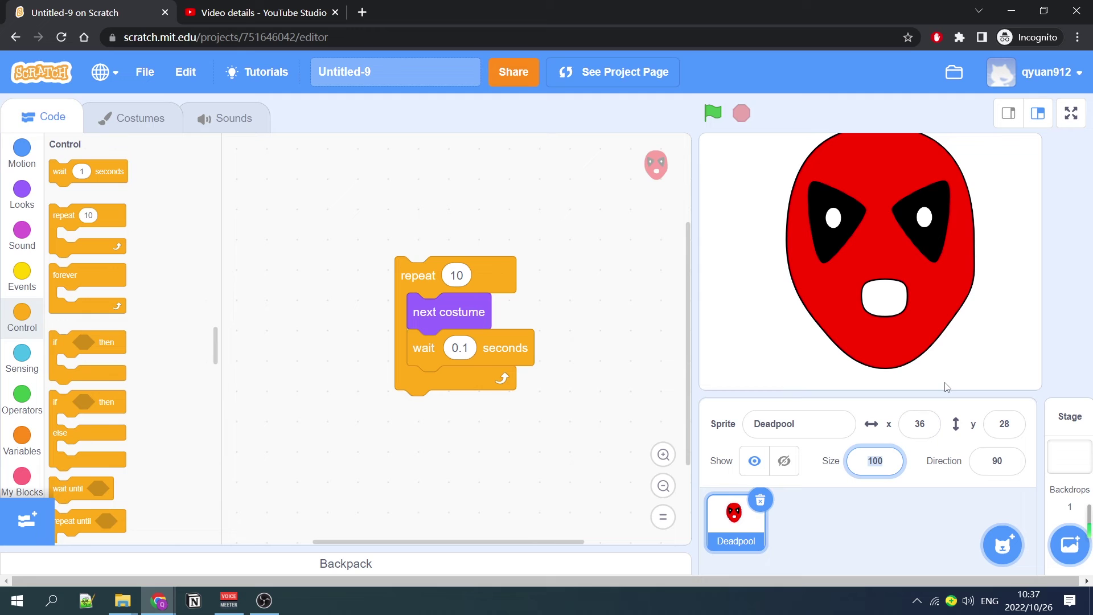
type("50")
key("Return")
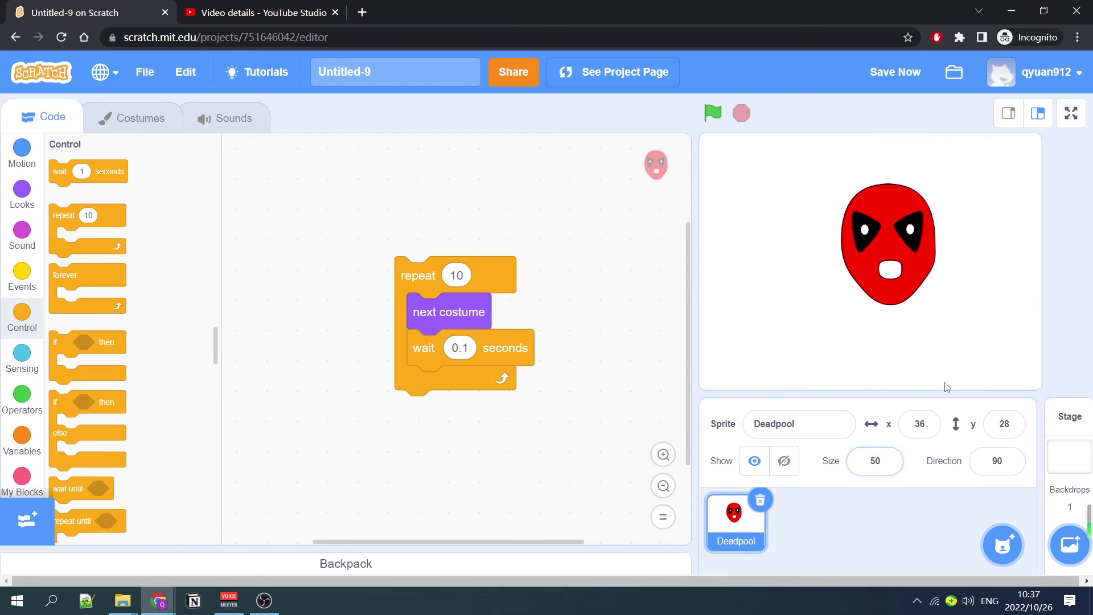
left_click(419, 277)
Put a green flag event and a say Hello! for 2 seconds block above the repeat loop, and run the project.
left_click_drag(433, 283, 368, 277)
left_click(343, 269)
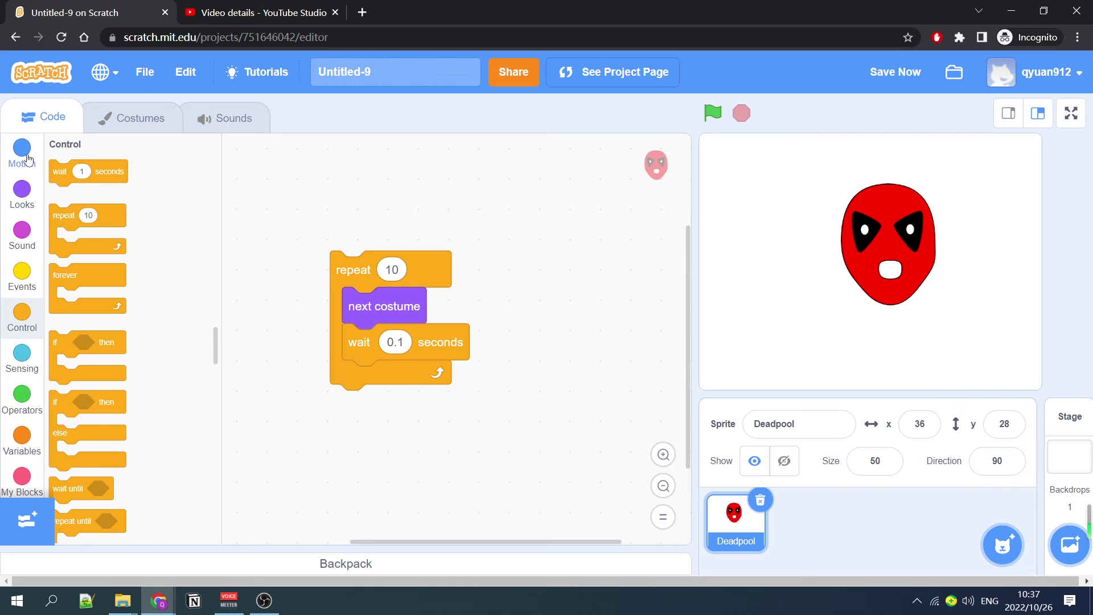
left_click(22, 192)
left_click_drag(57, 171, 341, 227)
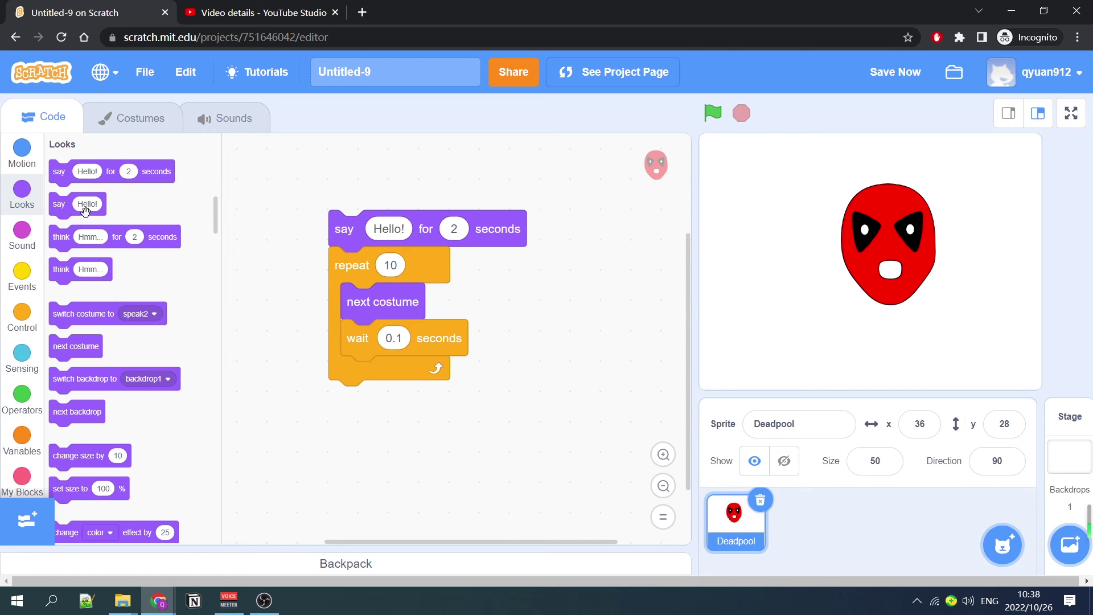
left_click(23, 279)
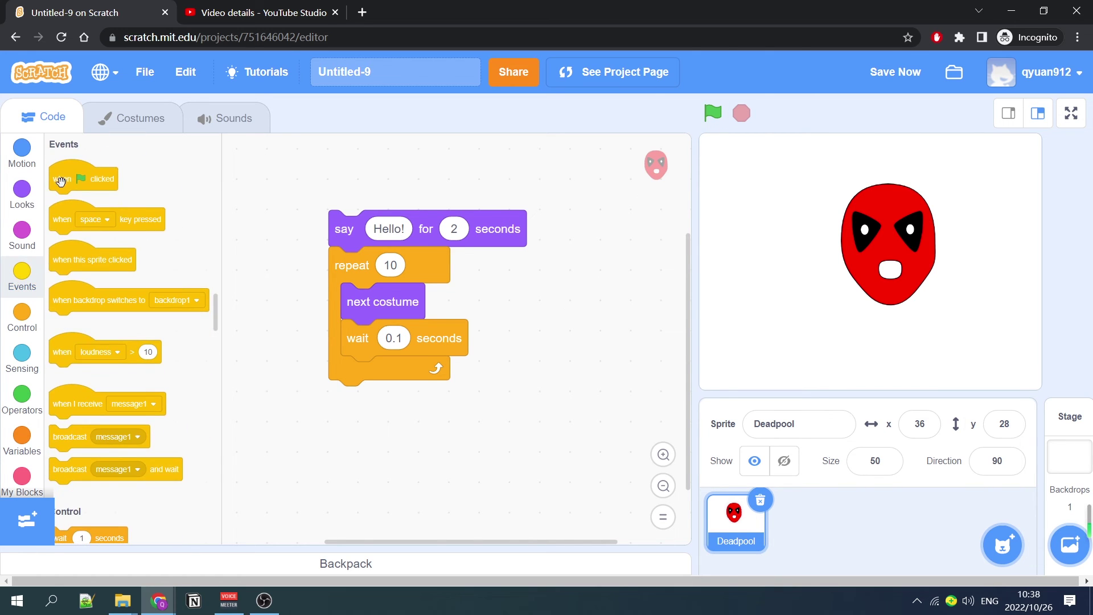
left_click_drag(66, 178, 350, 186)
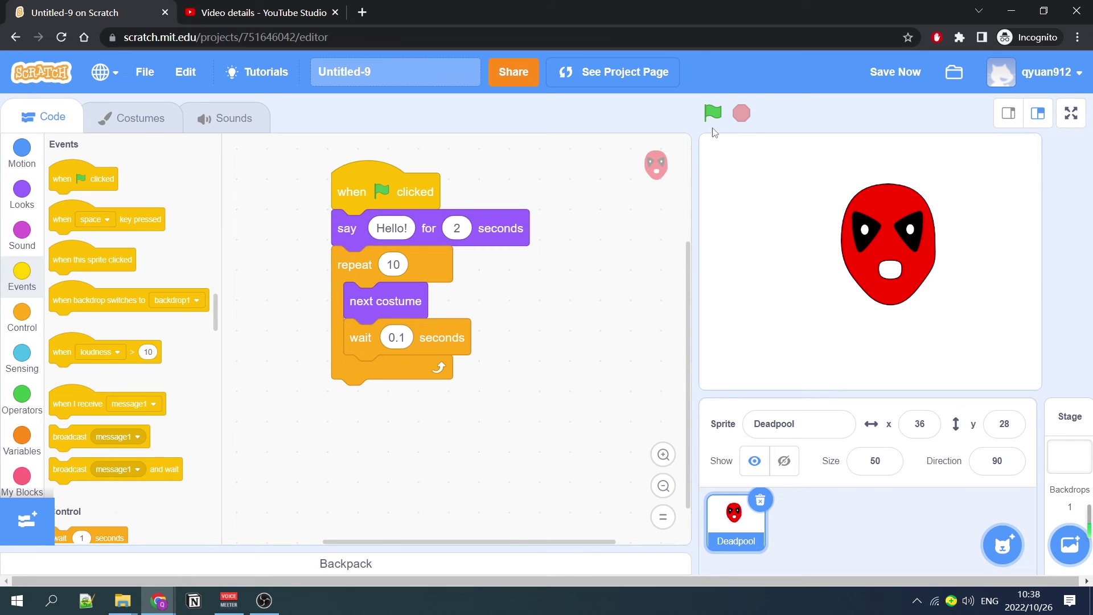
left_click(713, 114)
Broadcast message1 before the say block and move the repeat loop into its own script under when I receive message1.
left_click_drag(358, 197, 313, 205)
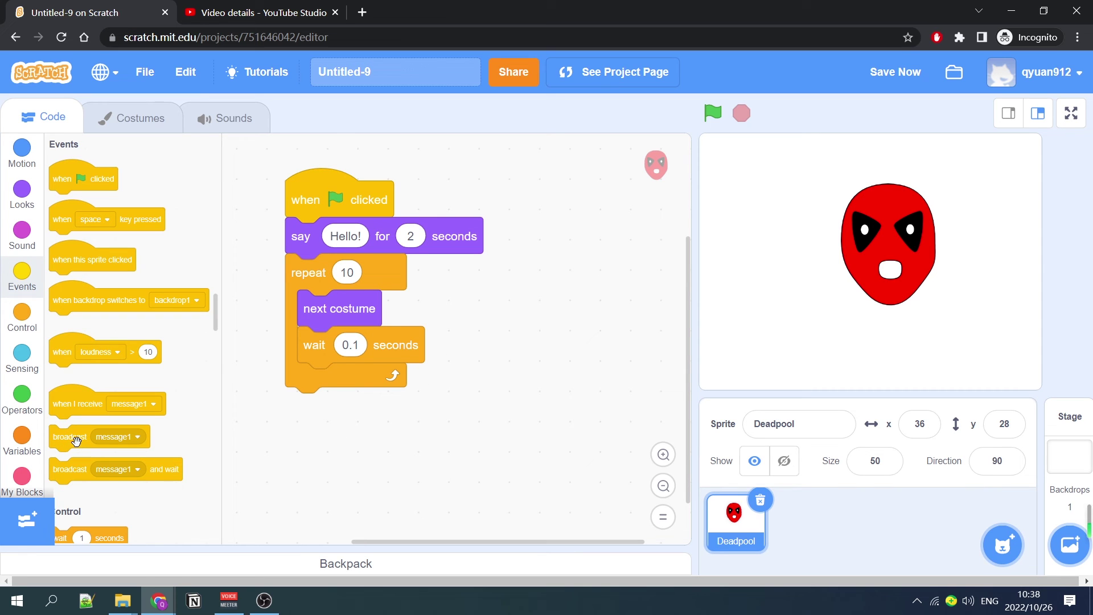
left_click_drag(77, 443, 314, 234)
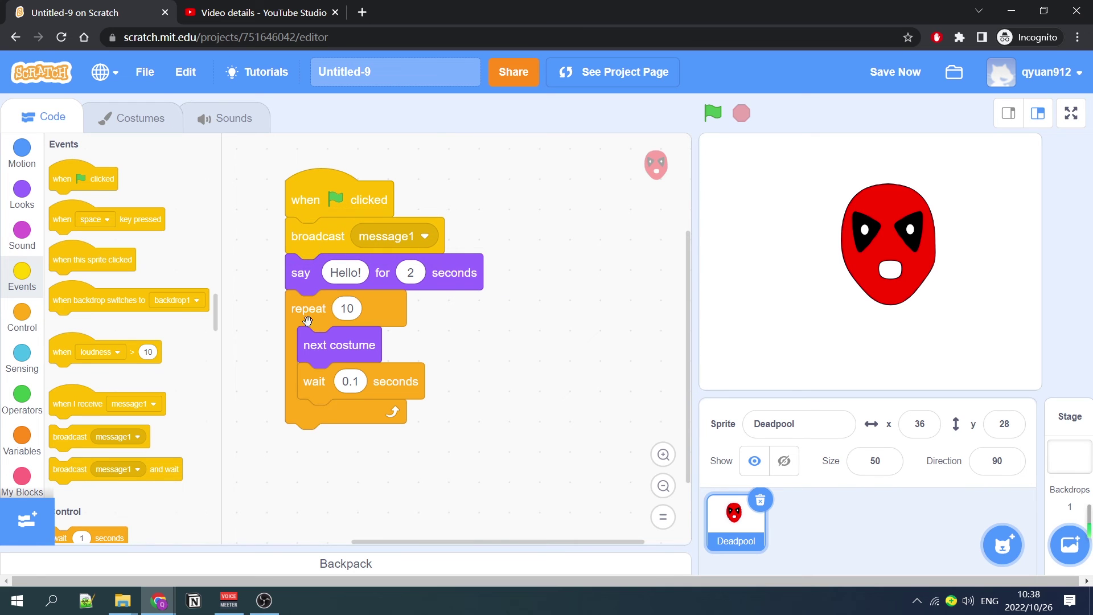
left_click_drag(314, 317, 538, 364)
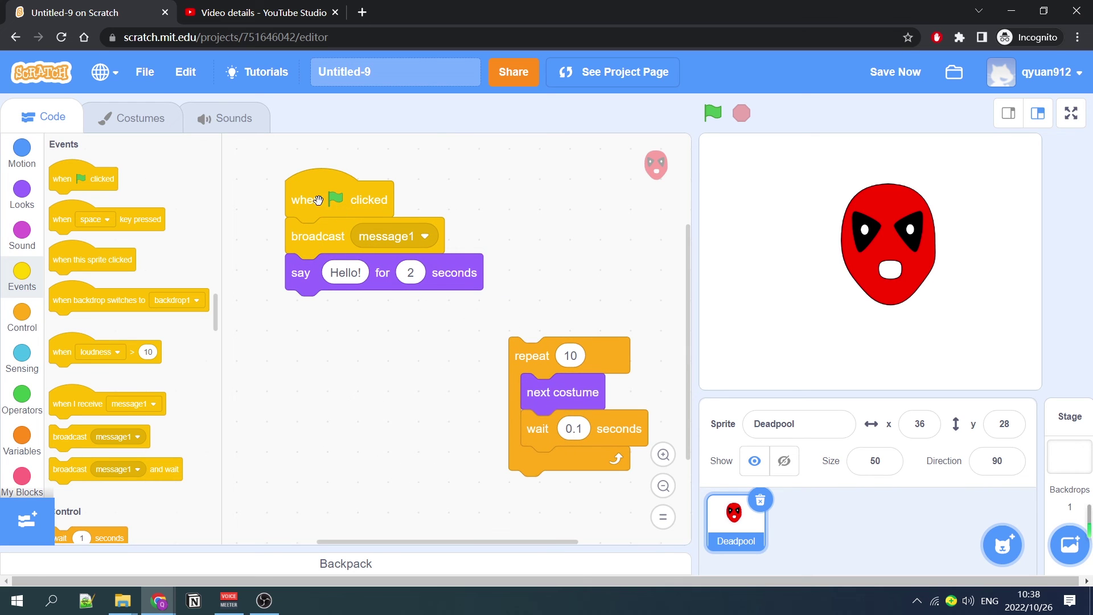
left_click_drag(320, 201, 302, 269)
left_click_drag(68, 401, 526, 311)
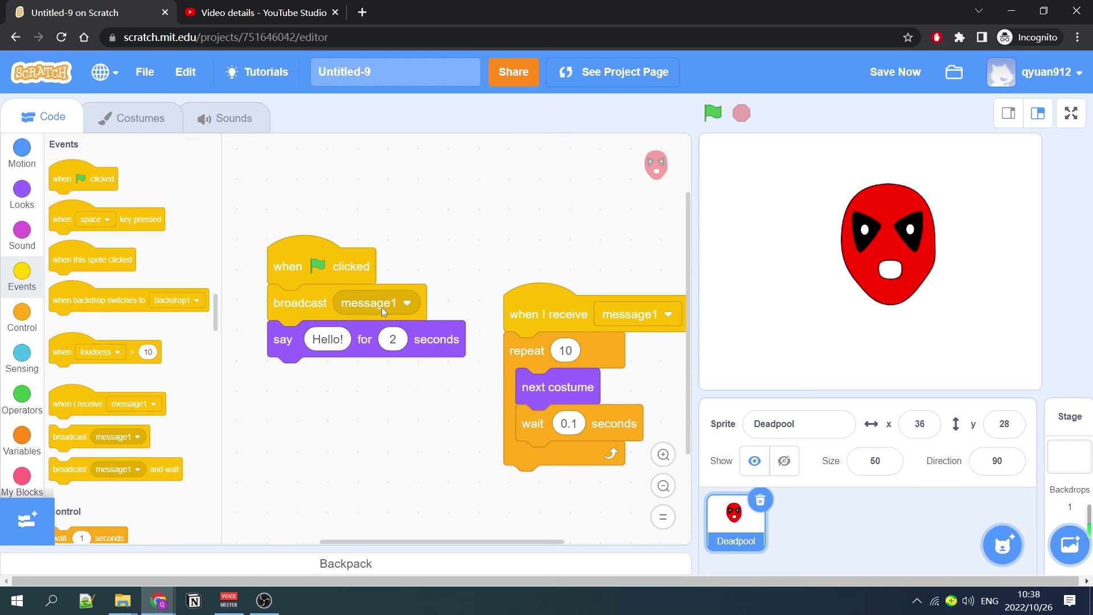
Create a new message named speaking, use it in both the broadcast and receive blocks, and arrange the two scripts side by side.
left_click(382, 306)
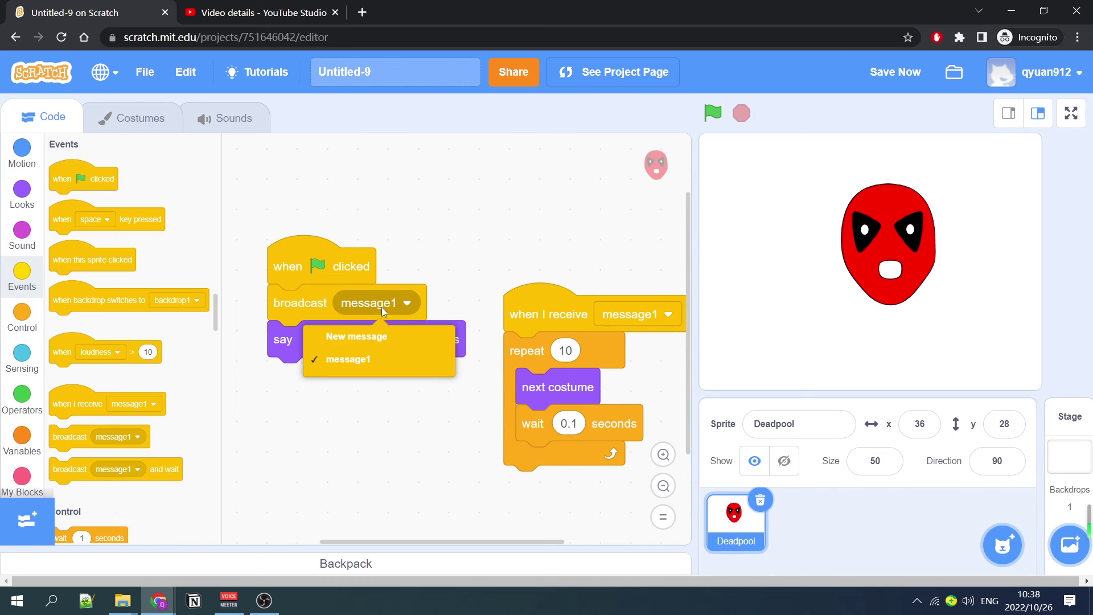
left_click(367, 351)
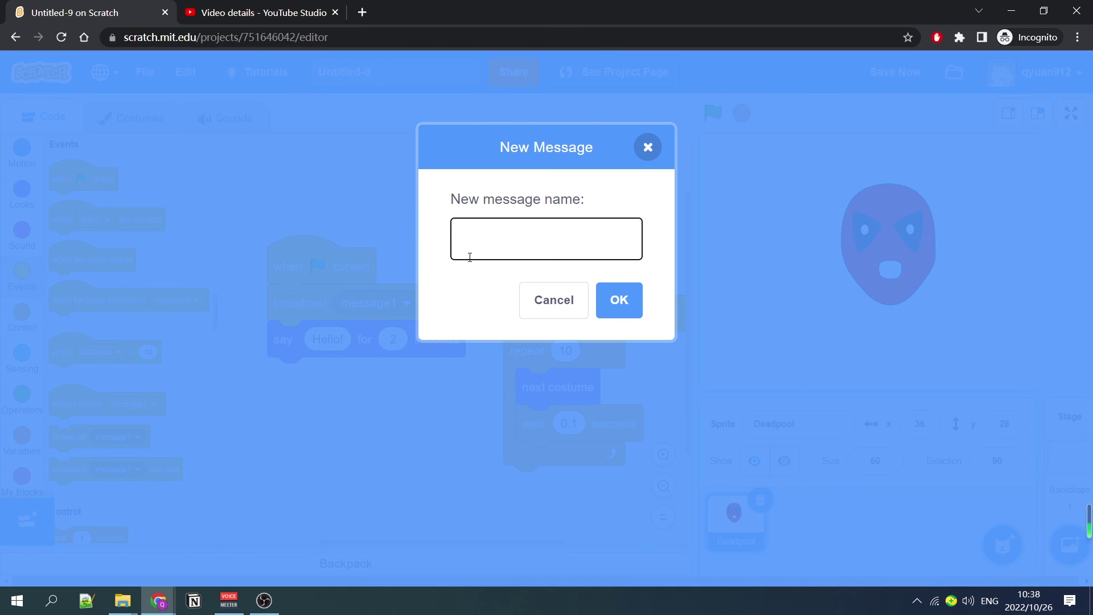
type("speaking")
left_click(624, 302)
left_click(637, 320)
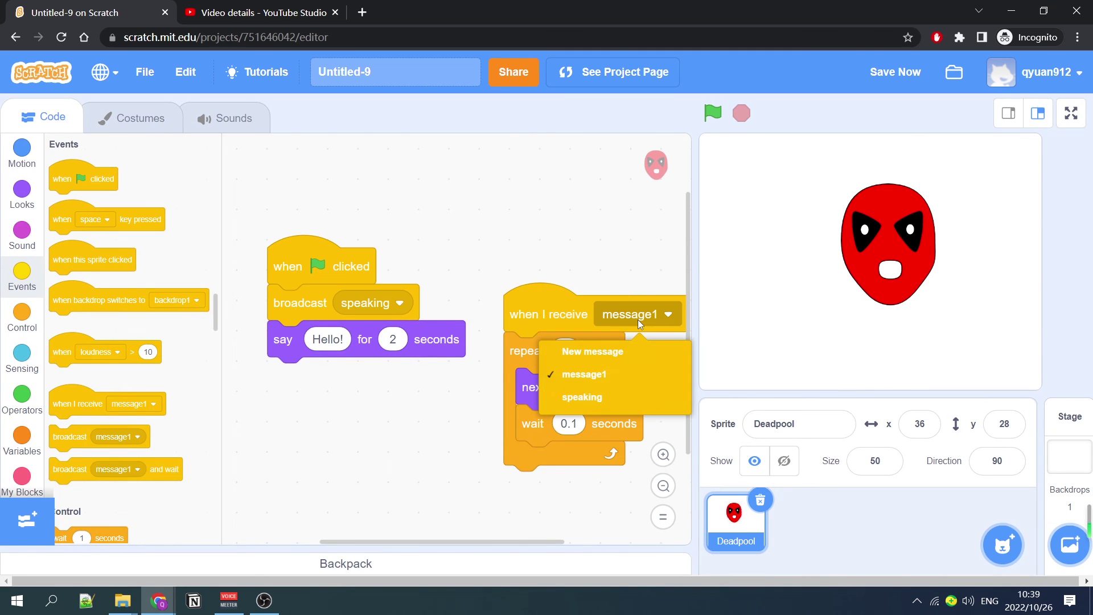
left_click(581, 389)
left_click_drag(541, 306, 528, 267)
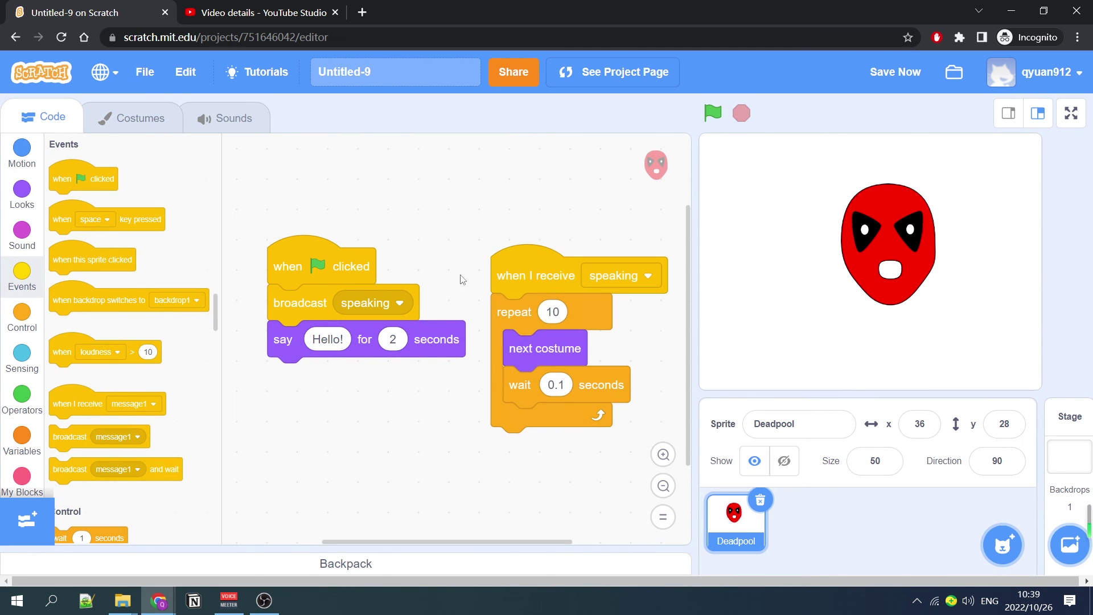
left_click_drag(319, 311, 299, 305)
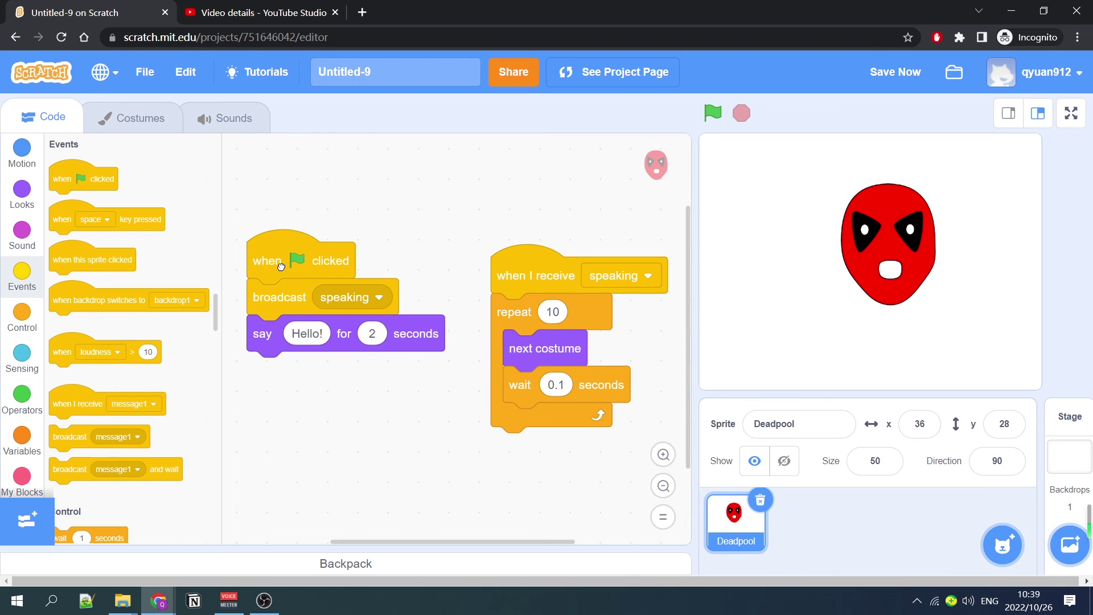
left_click_drag(281, 266, 281, 280)
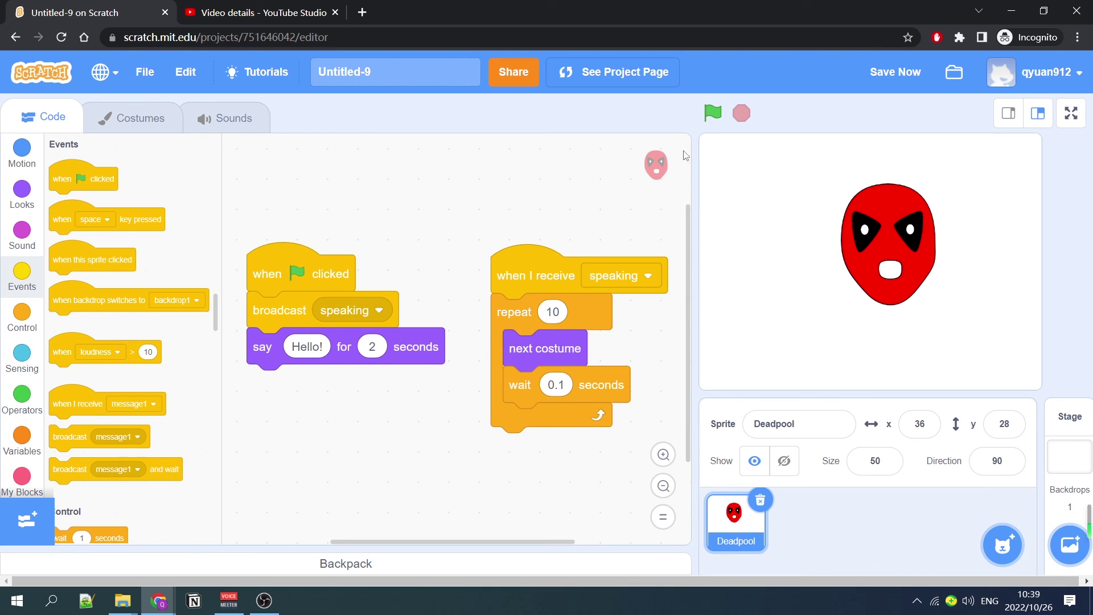
Run the project, and extend the say block's text to "Hello! This is Deadpool, nice meeting you!".
left_click(713, 116)
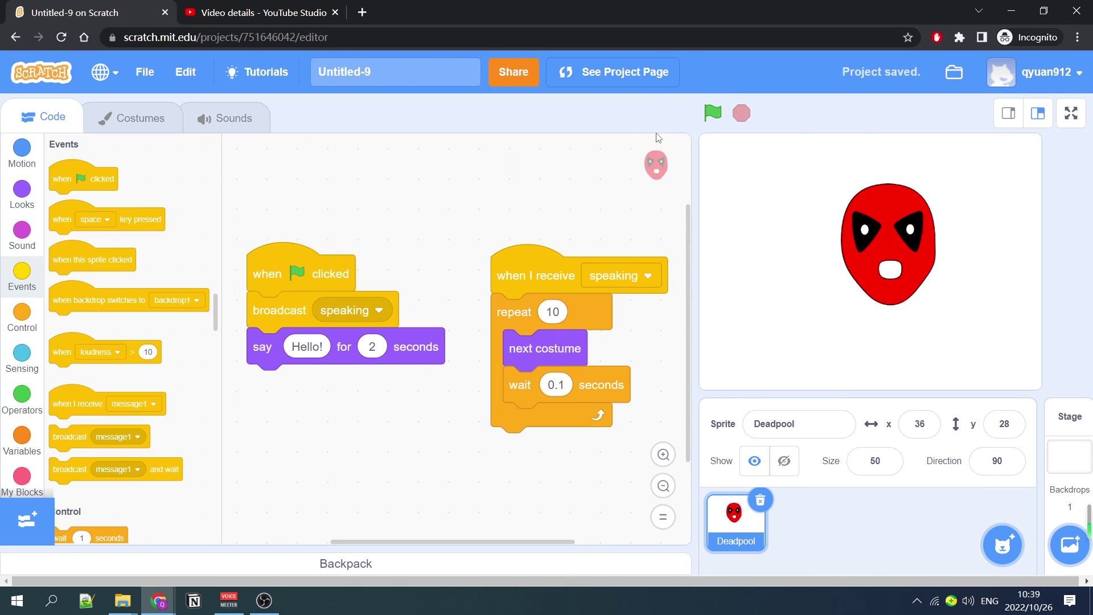
left_click(322, 347)
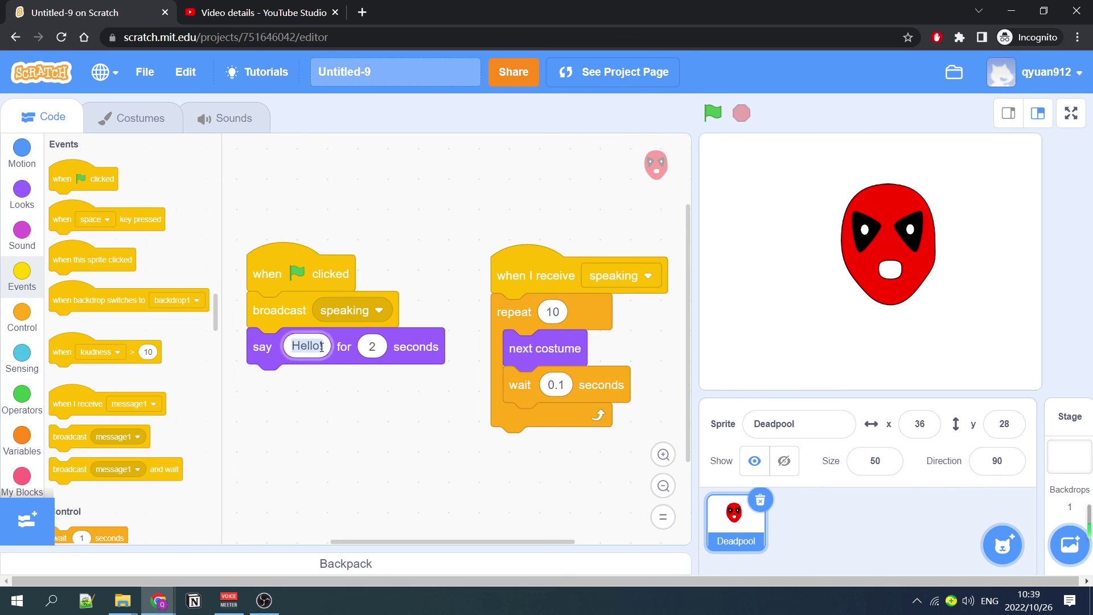
left_click(357, 281)
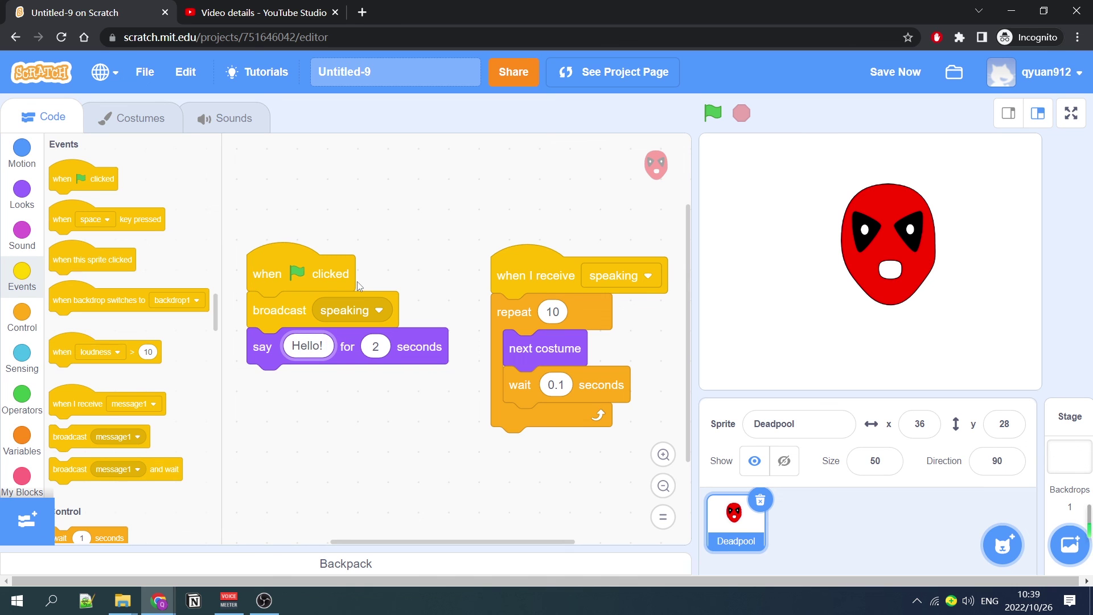
type("This is D")
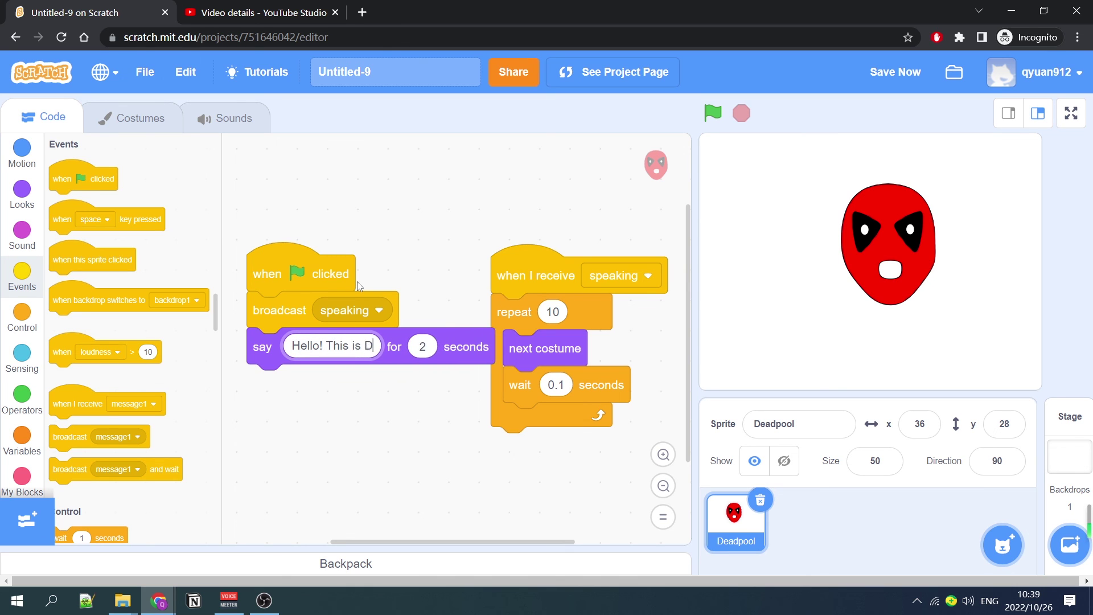
type("eadp")
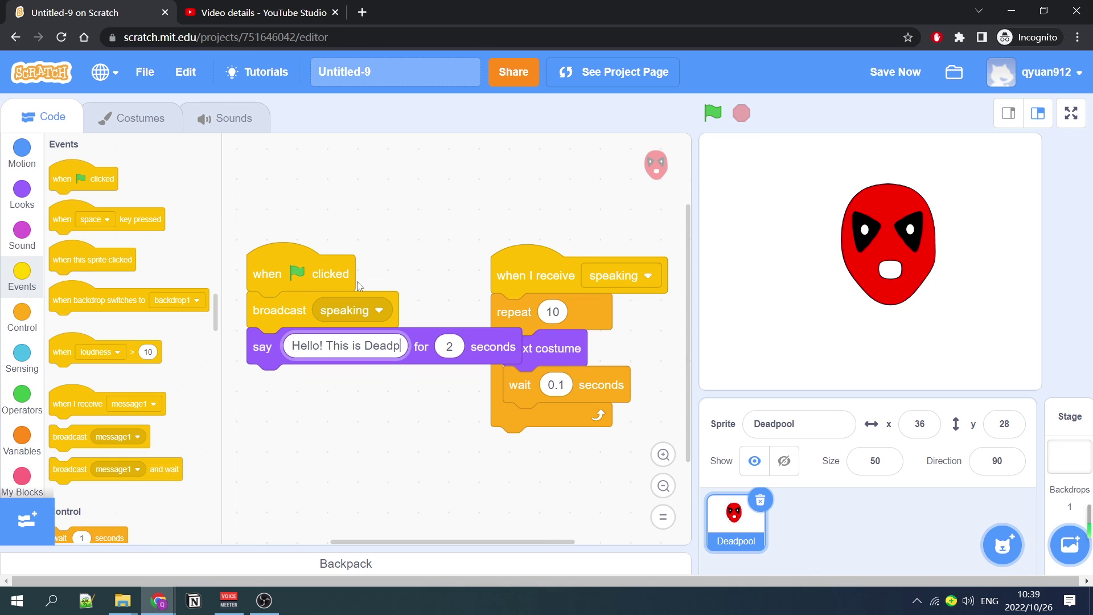
type("ool, ")
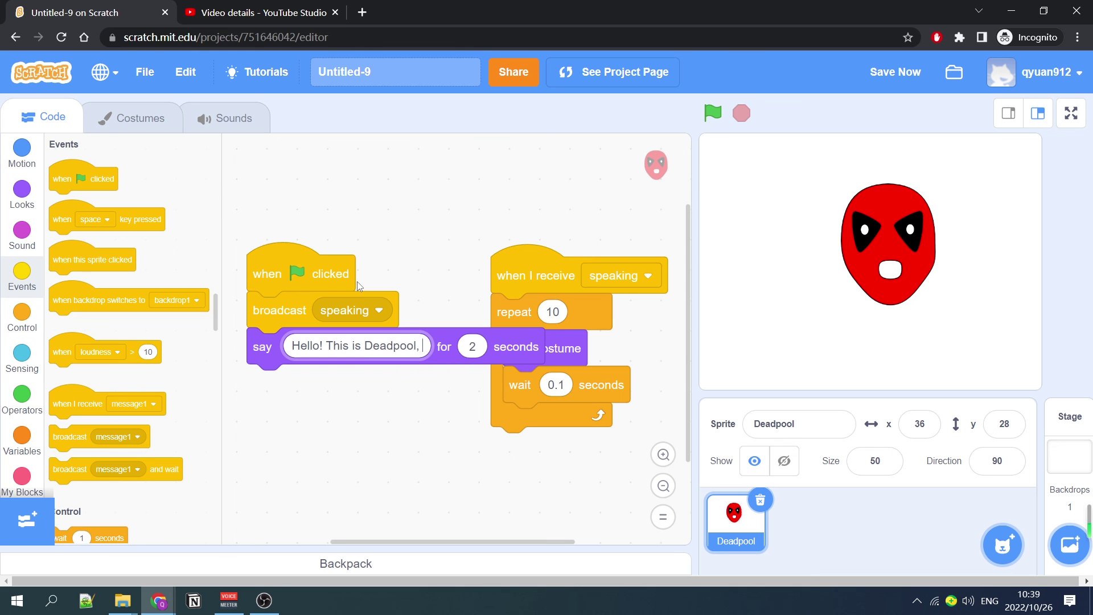
type("nice meeting yo")
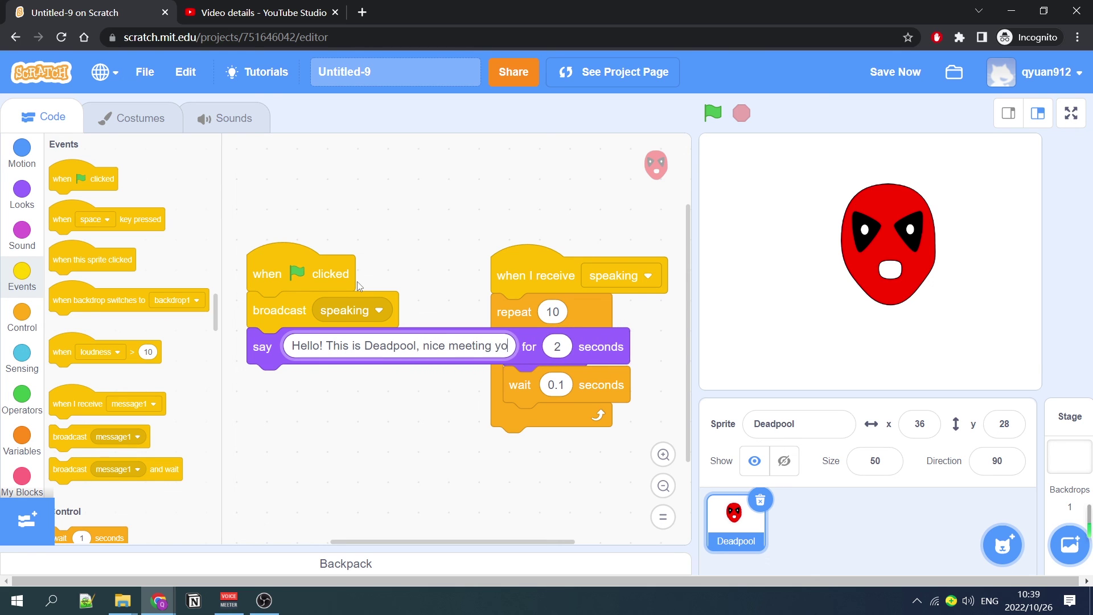
type("u!")
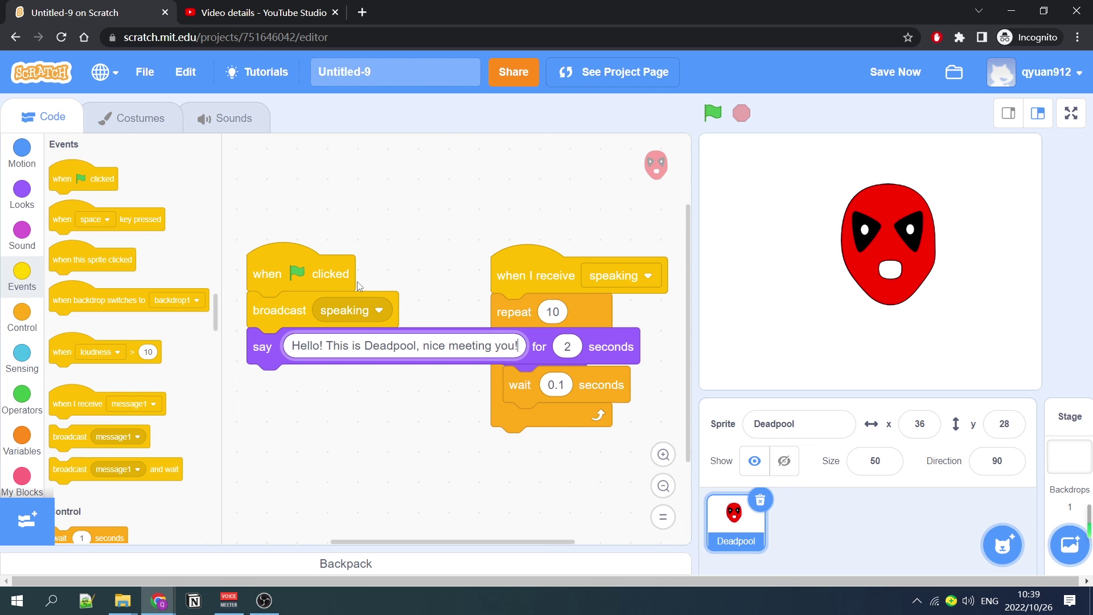
Rearrange the two scripts so the speaking receiver sits above the green flag script without overlapping its long say block.
left_click_drag(533, 261, 557, 188)
left_click_drag(288, 304, 314, 413)
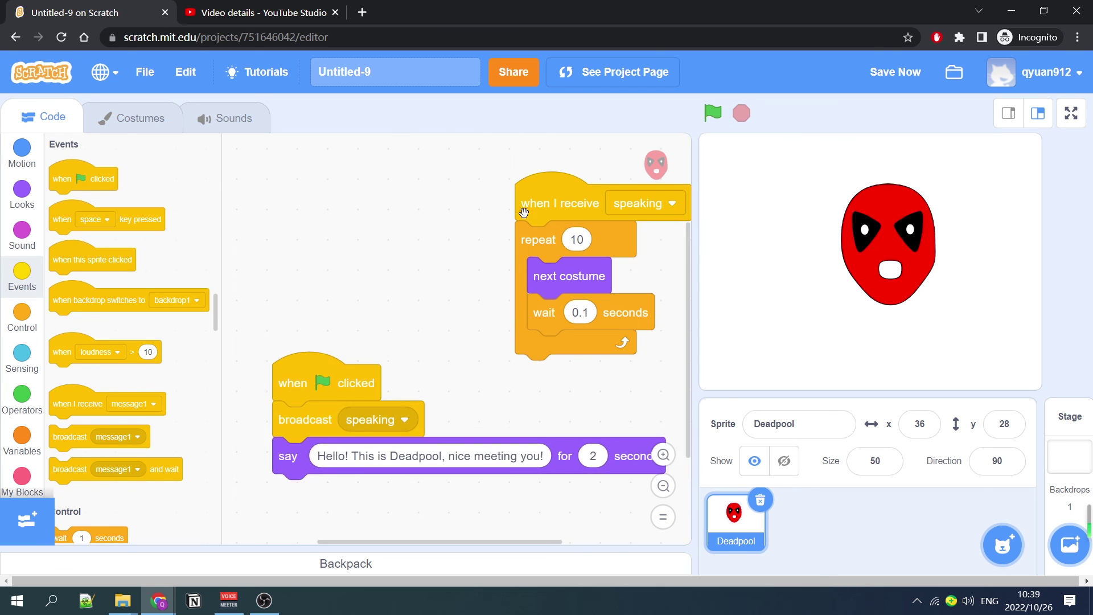
left_click_drag(520, 215, 452, 208)
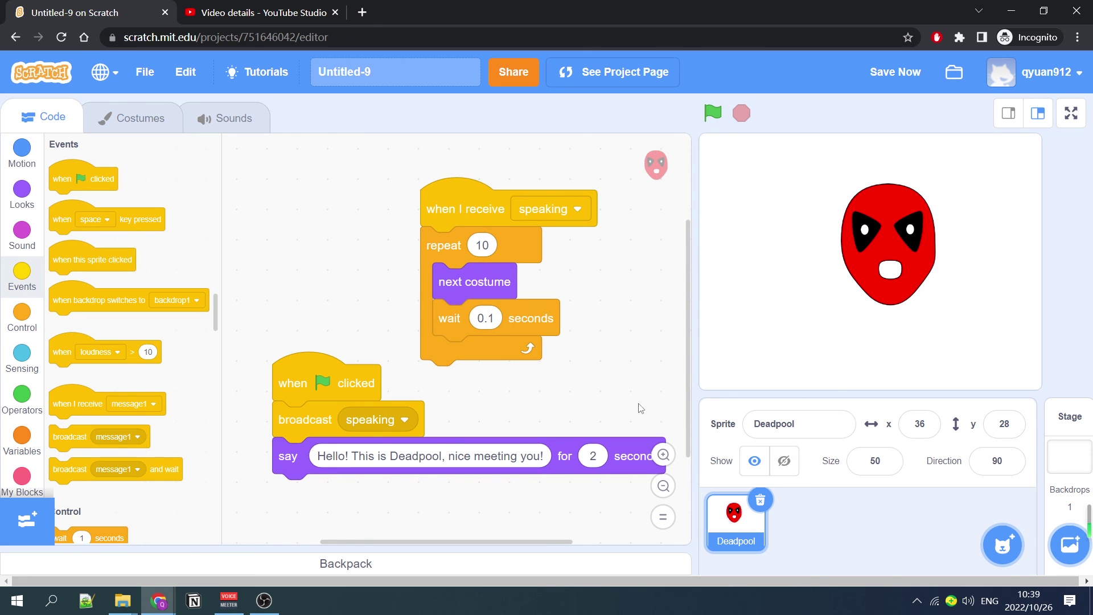
left_click_drag(311, 366, 298, 343)
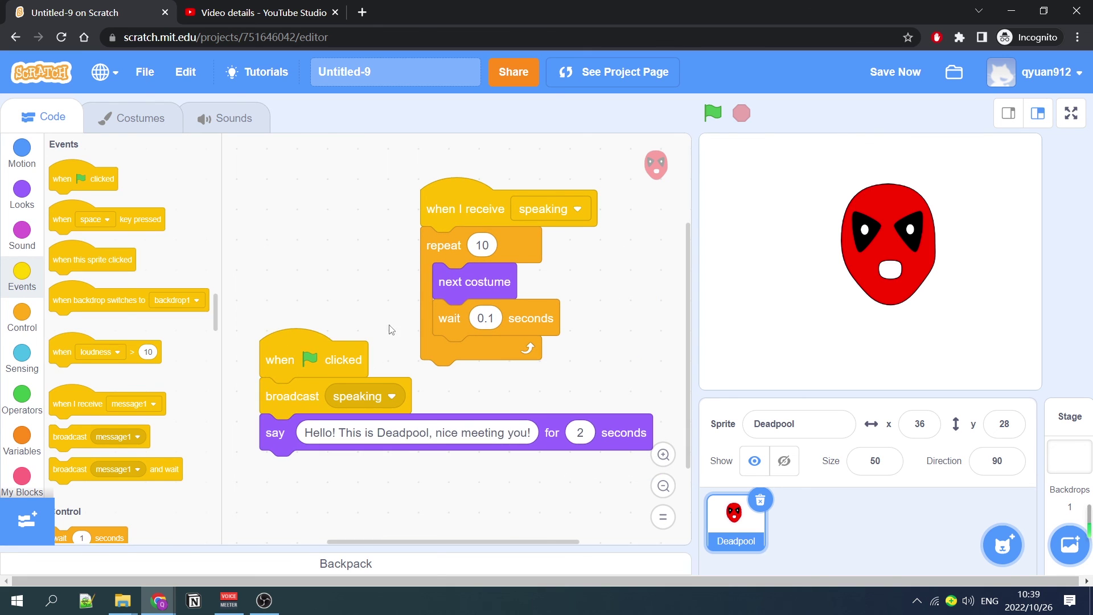
Run the project twice to test the speaking animation, and review the sprite's costumes before returning to the code.
left_click(713, 116)
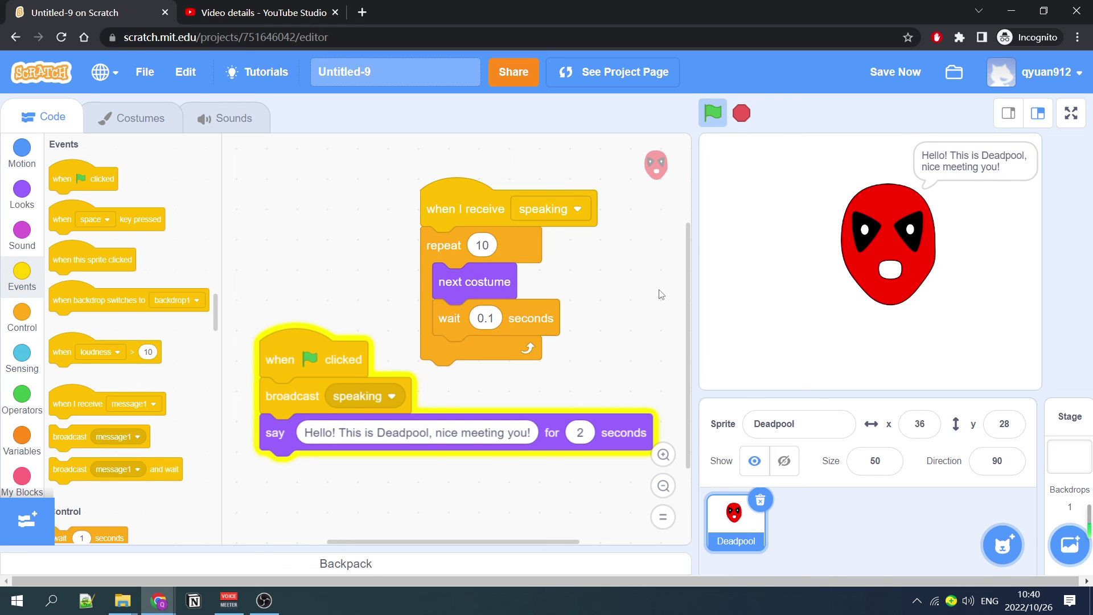
left_click(714, 123)
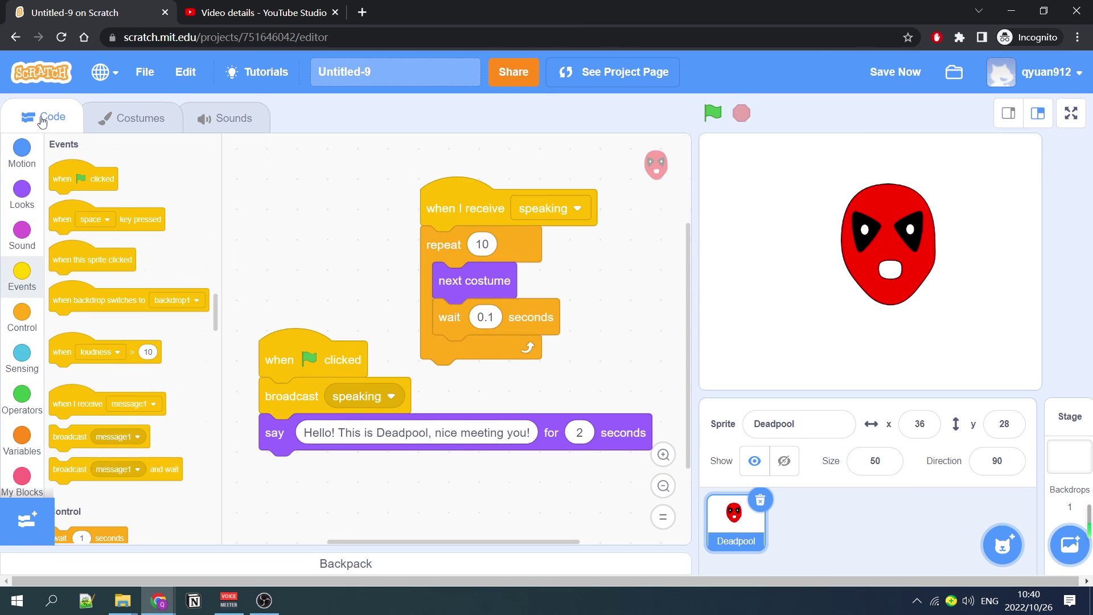
left_click(128, 124)
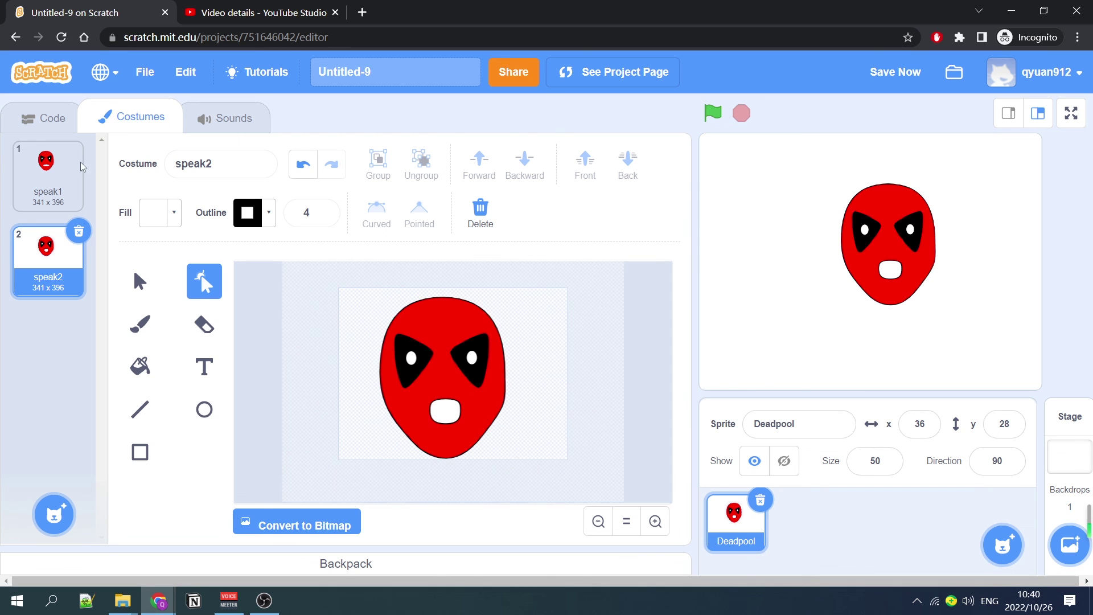
left_click(42, 119)
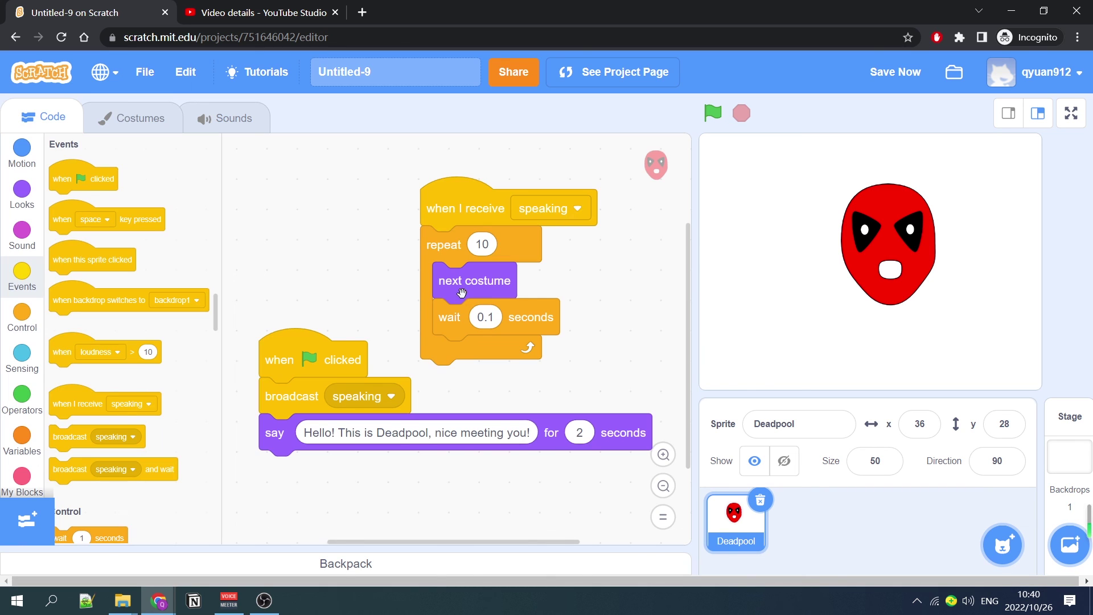